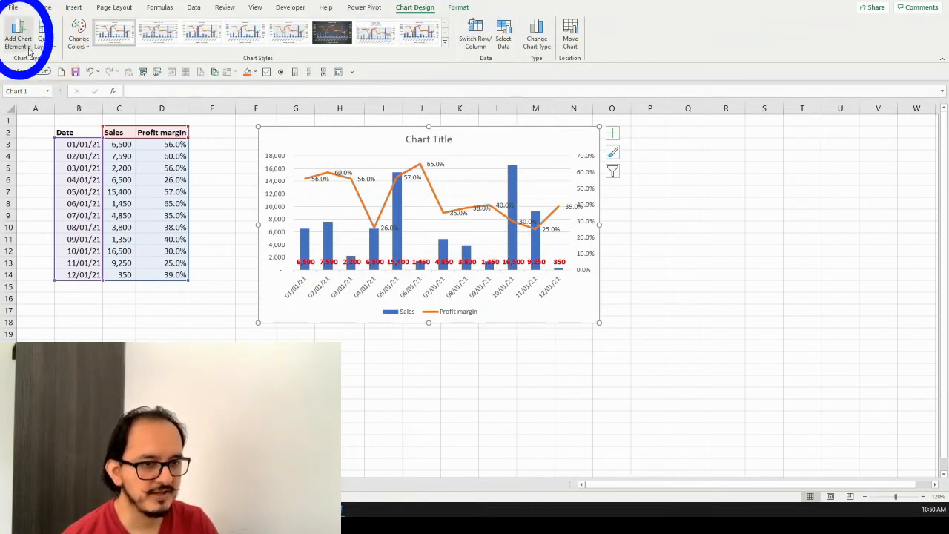
Add primary horizontal, primary vertical and secondary vertical axis titles to the combo chart
{"action": "left_click", "coordinate": [30, 51]}
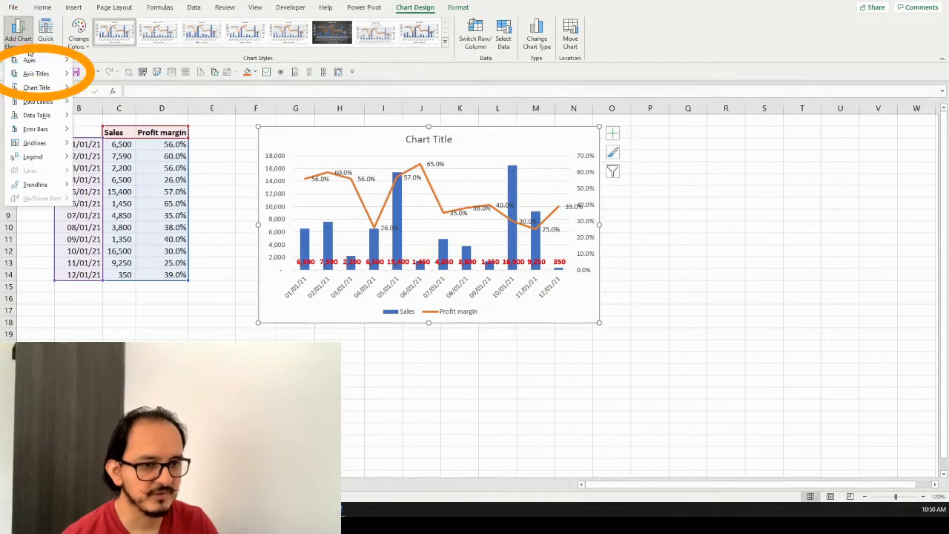
{"action": "mouse_move", "coordinate": [53, 78]}
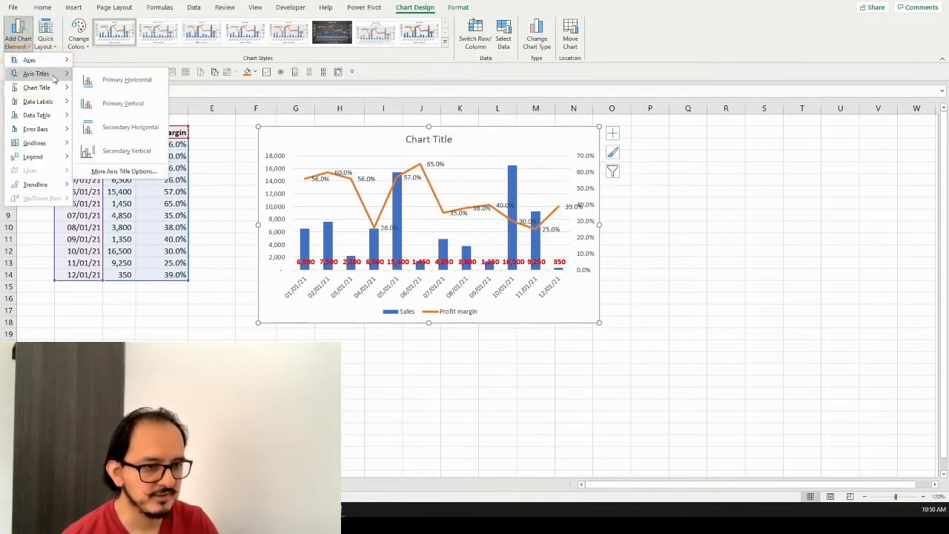
{"action": "left_click", "coordinate": [107, 85]}
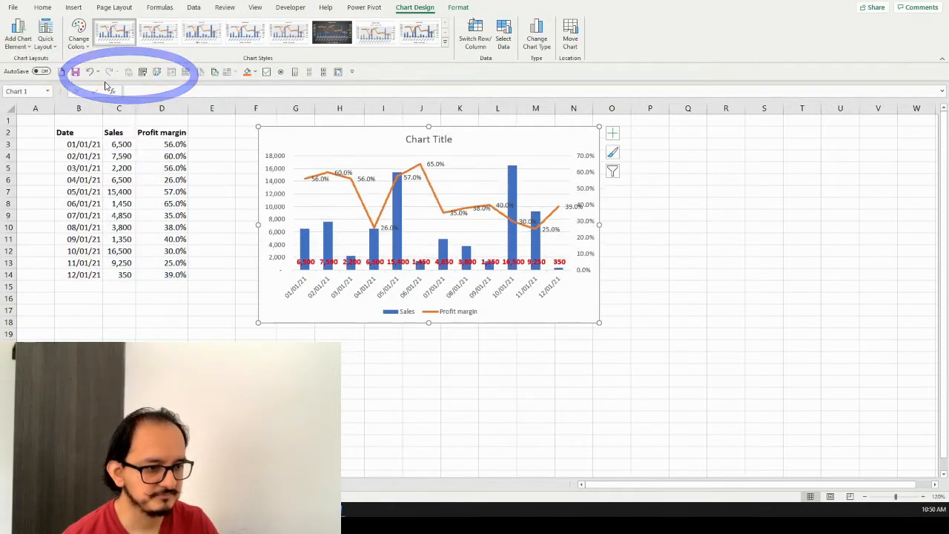
{"action": "left_click", "coordinate": [28, 44]}
{"action": "mouse_move", "coordinate": [36, 74]}
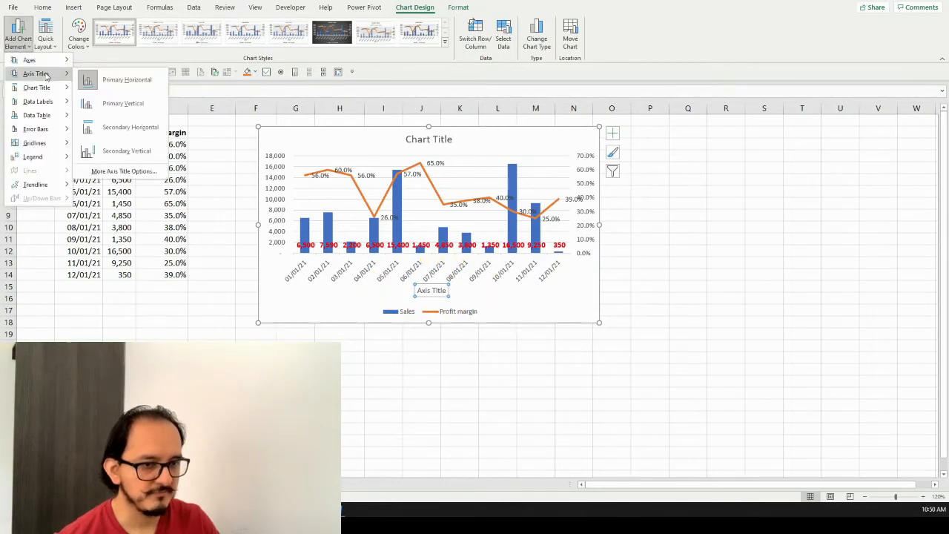
{"action": "left_click", "coordinate": [113, 105]}
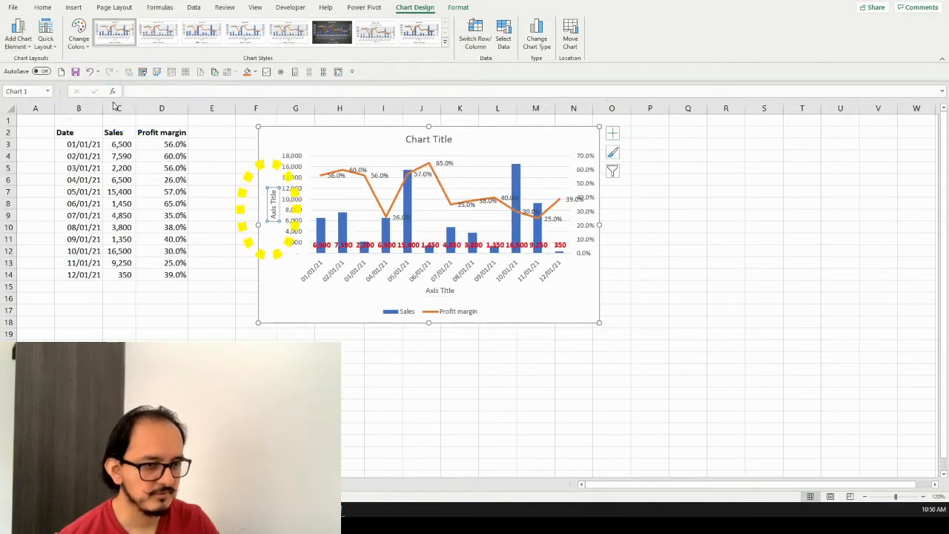
{"action": "left_click", "coordinate": [26, 45]}
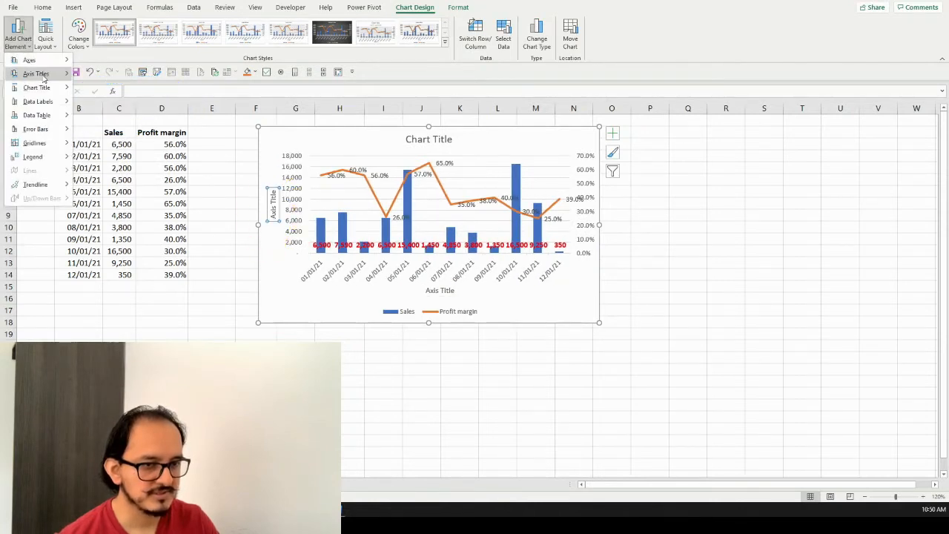
{"action": "mouse_move", "coordinate": [43, 76]}
{"action": "left_click", "coordinate": [148, 152]}
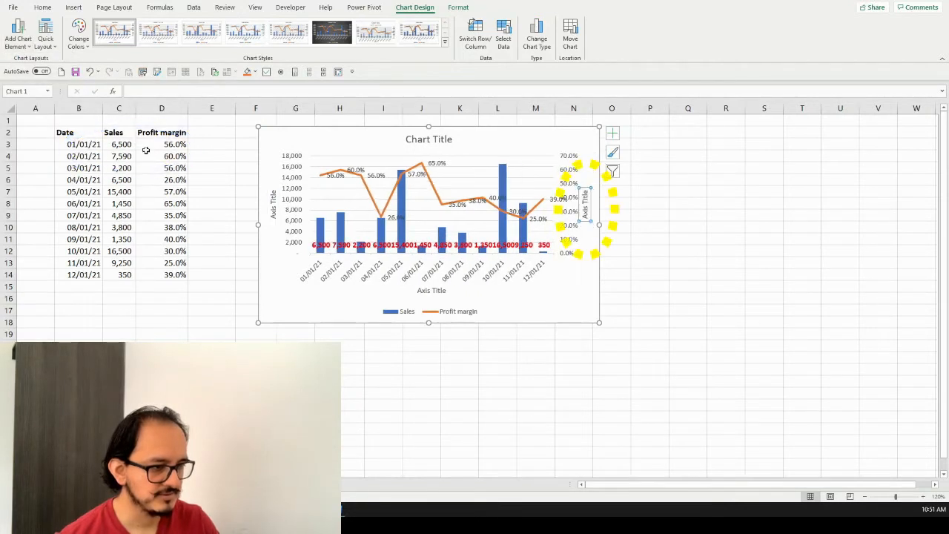
Set the chart's horizontal axis title to "Date"
{"action": "left_click", "coordinate": [275, 212]}
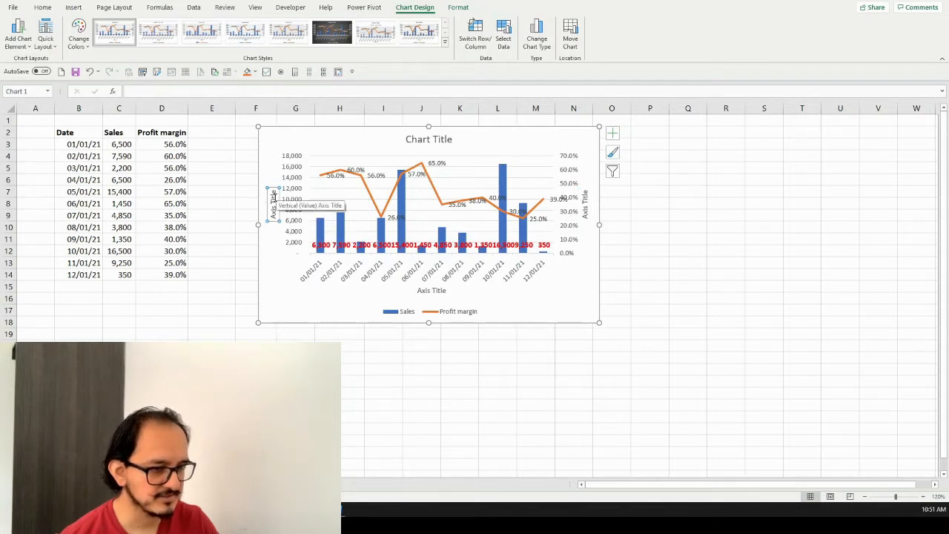
{"action": "left_click", "coordinate": [585, 201]}
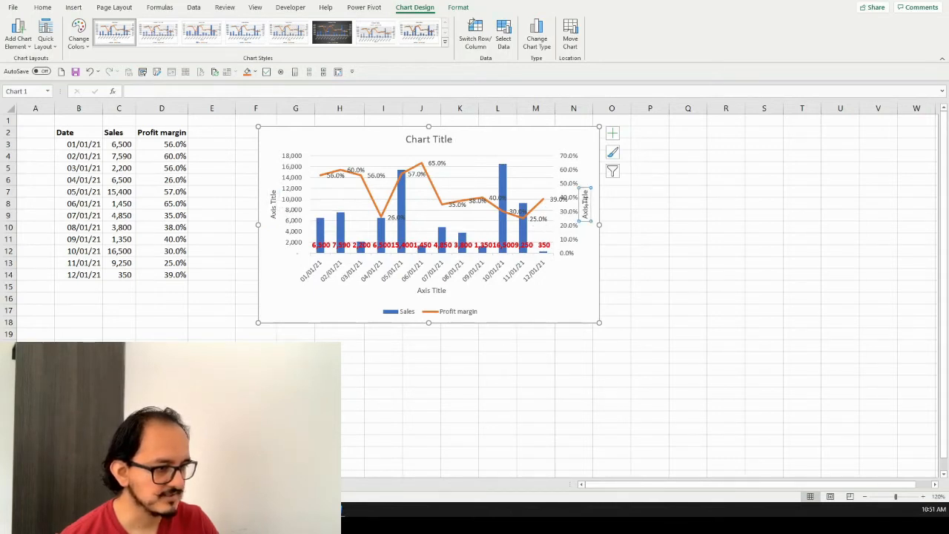
{"action": "left_click", "coordinate": [435, 292]}
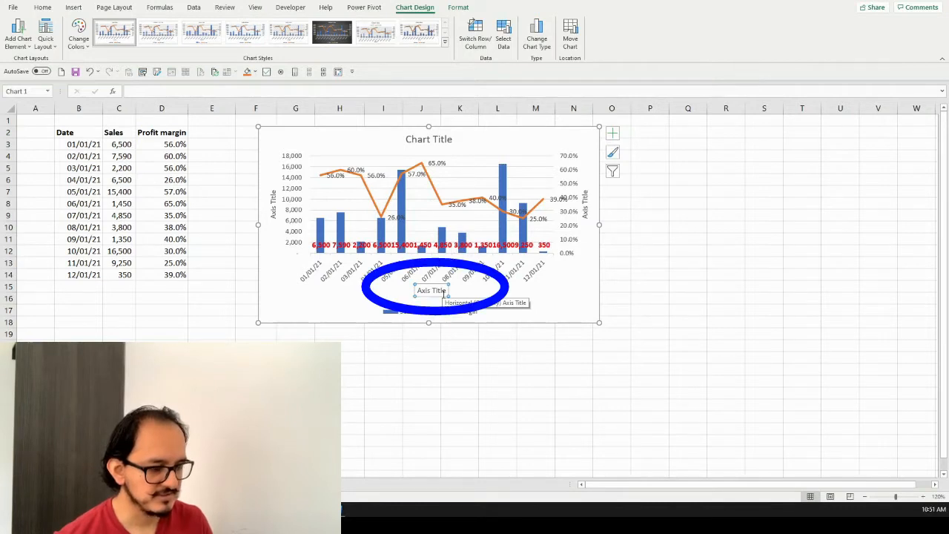
{"action": "type", "text": "Date"}
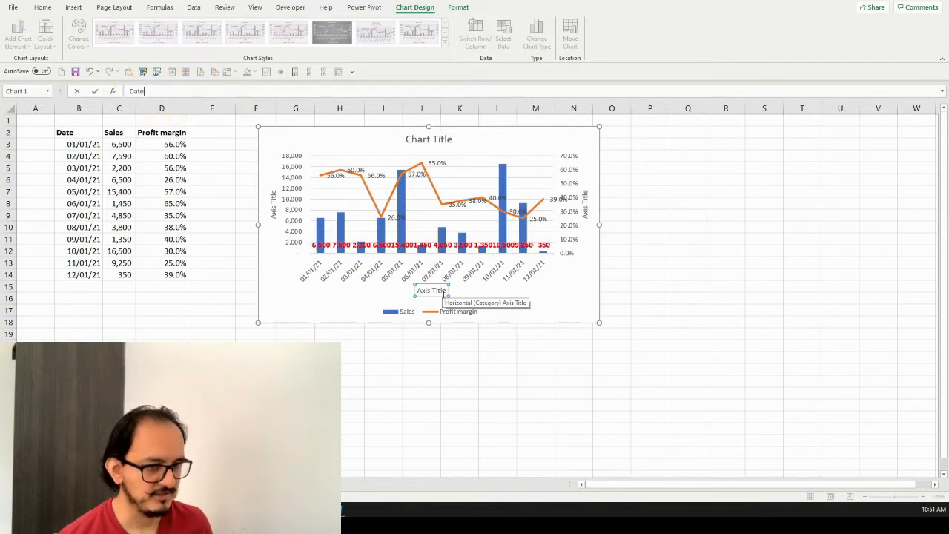
{"action": "key", "text": "Return"}
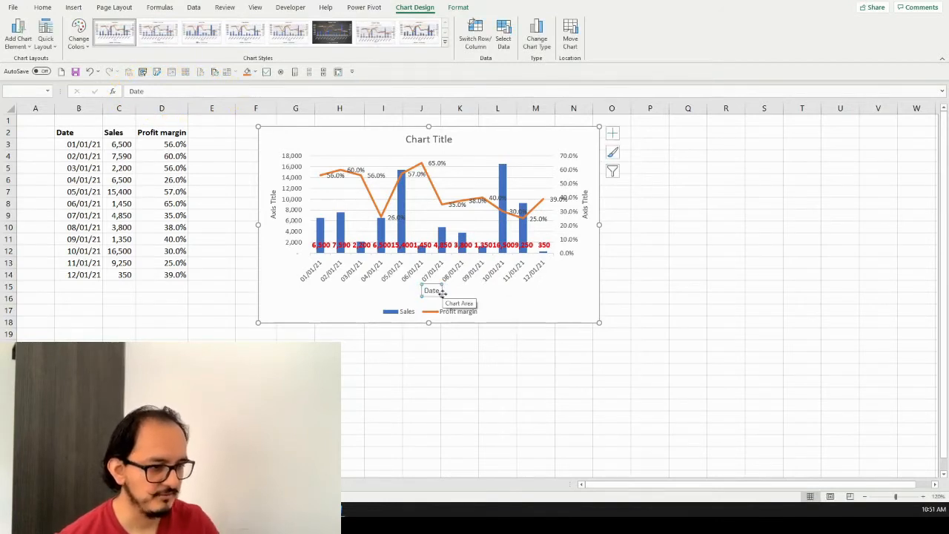
Set the primary vertical axis title to "Sales"
{"action": "left_click", "coordinate": [273, 207]}
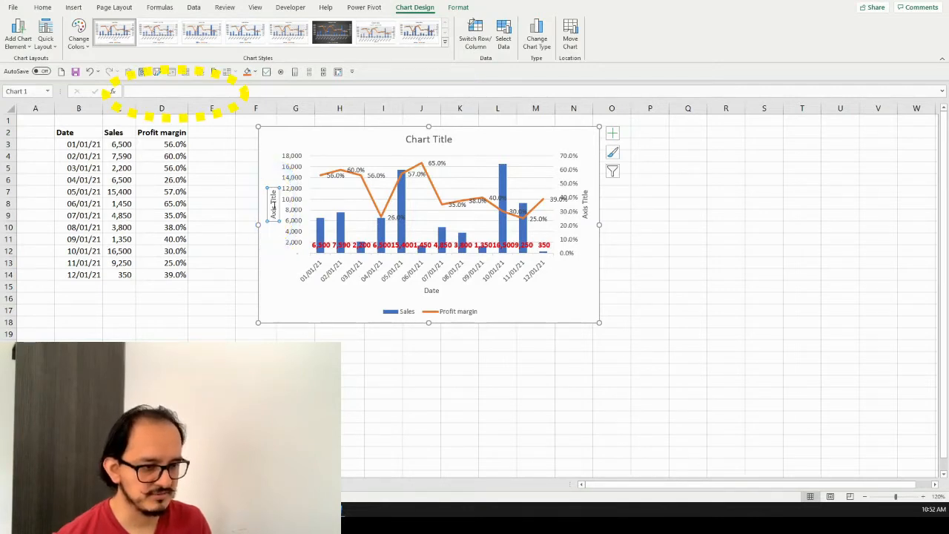
{"action": "type", "text": "Sales"}
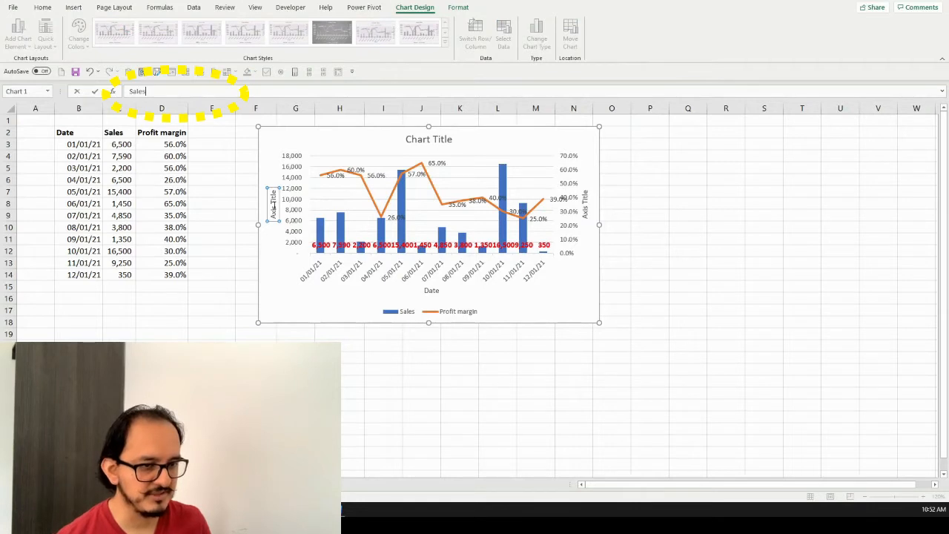
{"action": "key", "text": "Return"}
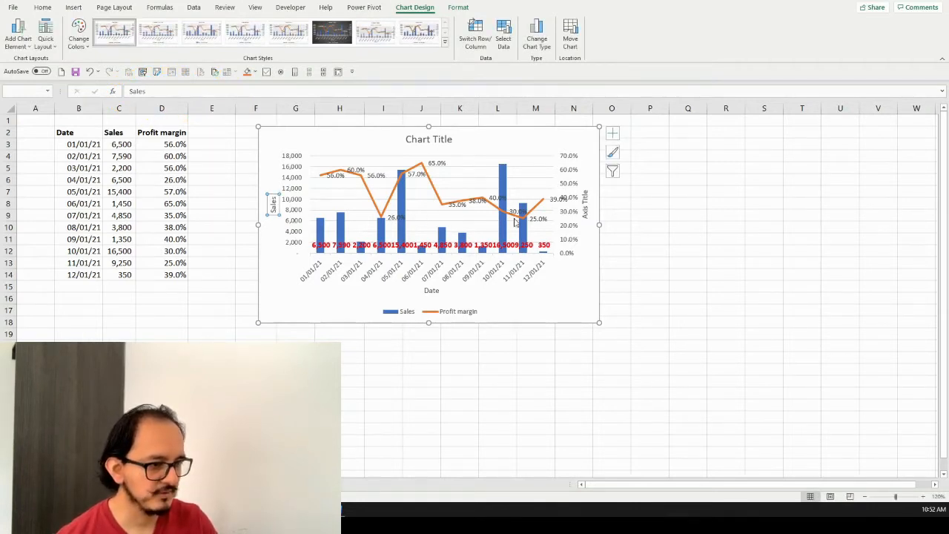
Set the secondary vertical axis title to "Profit Margin"
{"action": "left_click", "coordinate": [588, 213]}
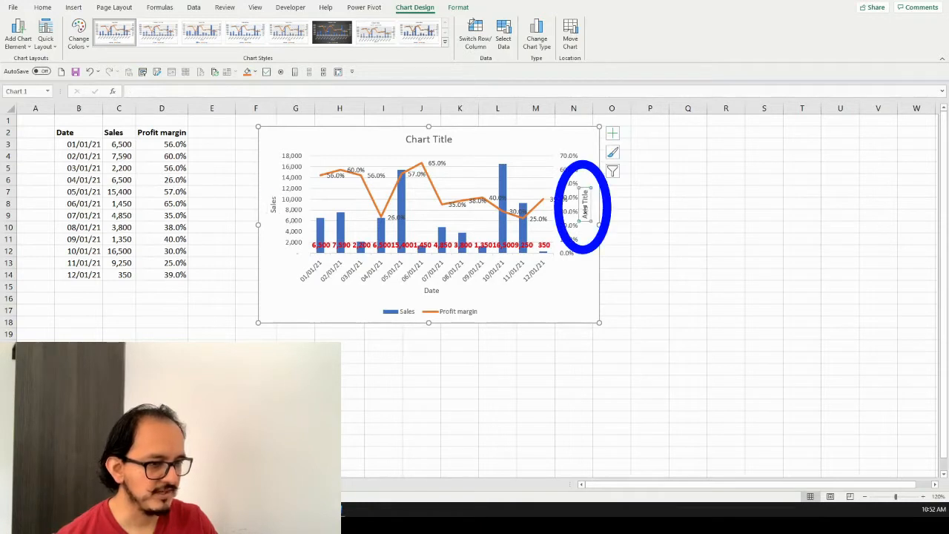
{"action": "type", "text": "Profit M"}
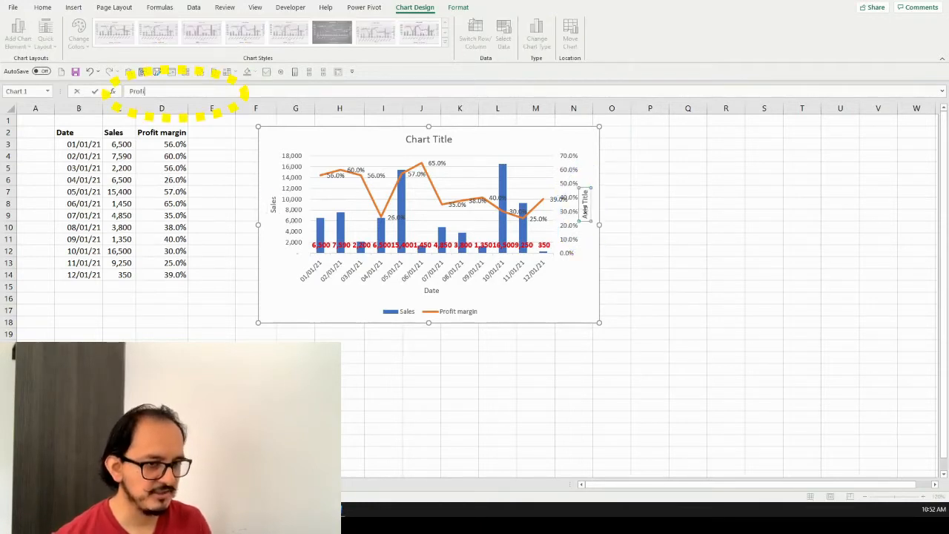
{"action": "type", "text": "argin"}
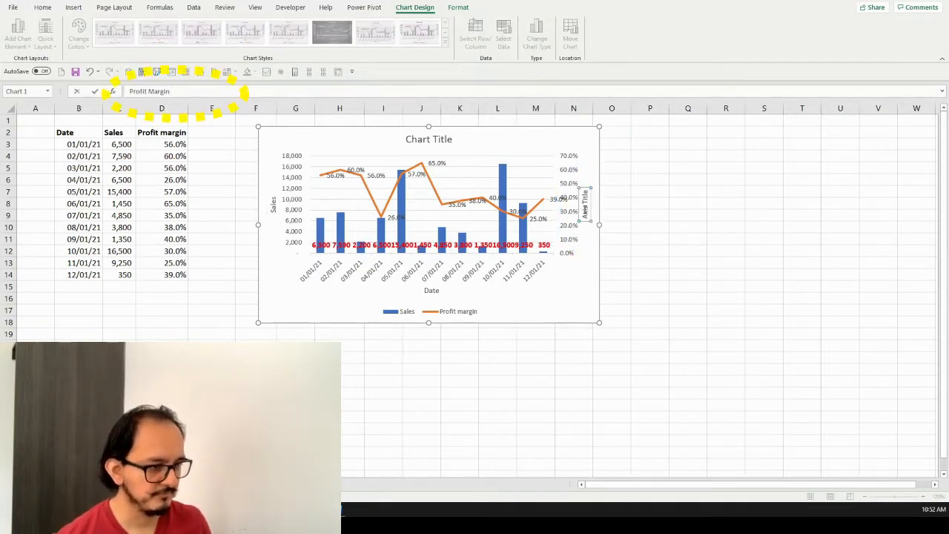
{"action": "key", "text": "Return"}
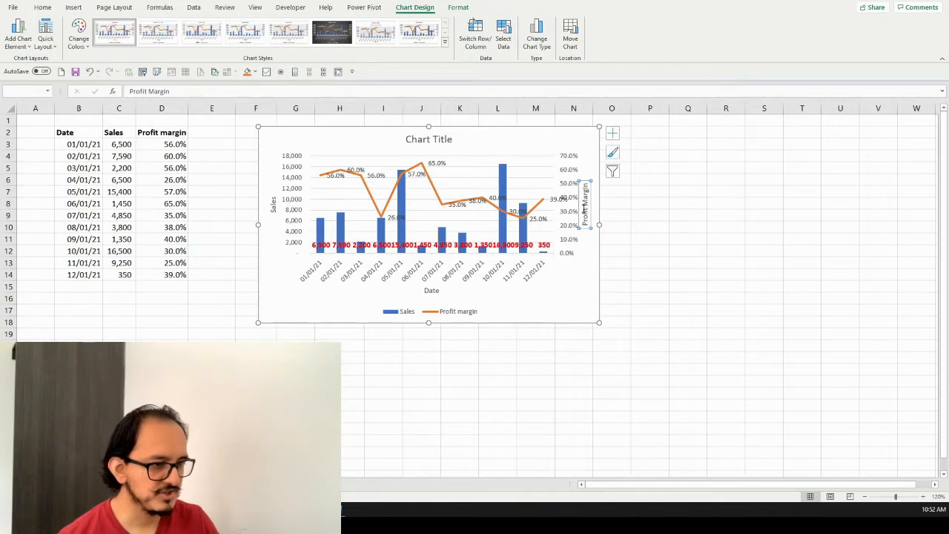
Replace the placeholder chart title with "Sales and Profit Margin"
{"action": "left_click", "coordinate": [446, 140]}
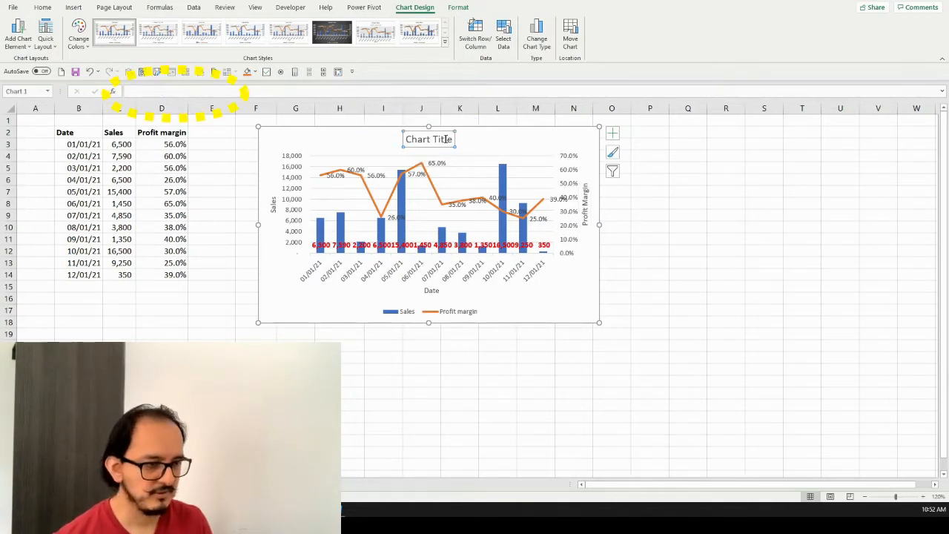
{"action": "type", "text": "S"}
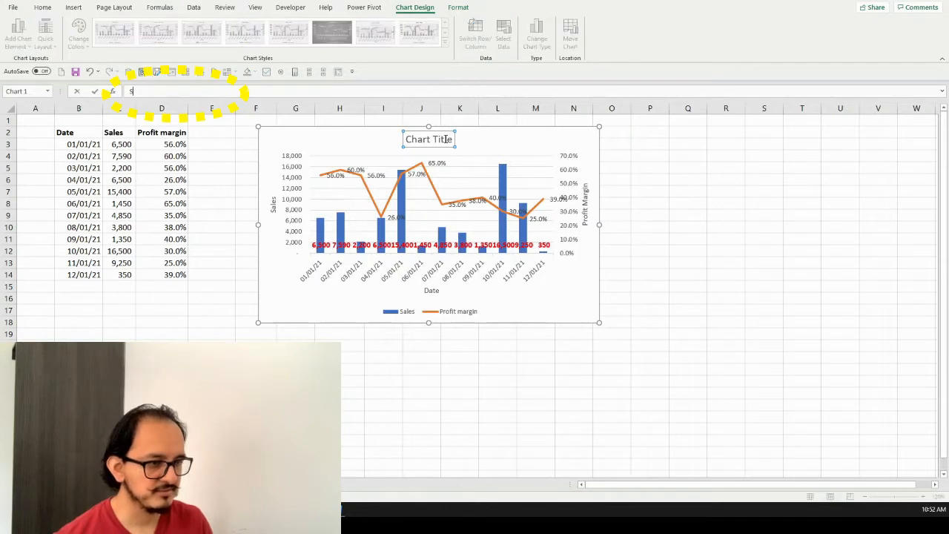
{"action": "type", "text": "ales and Profit Margin"}
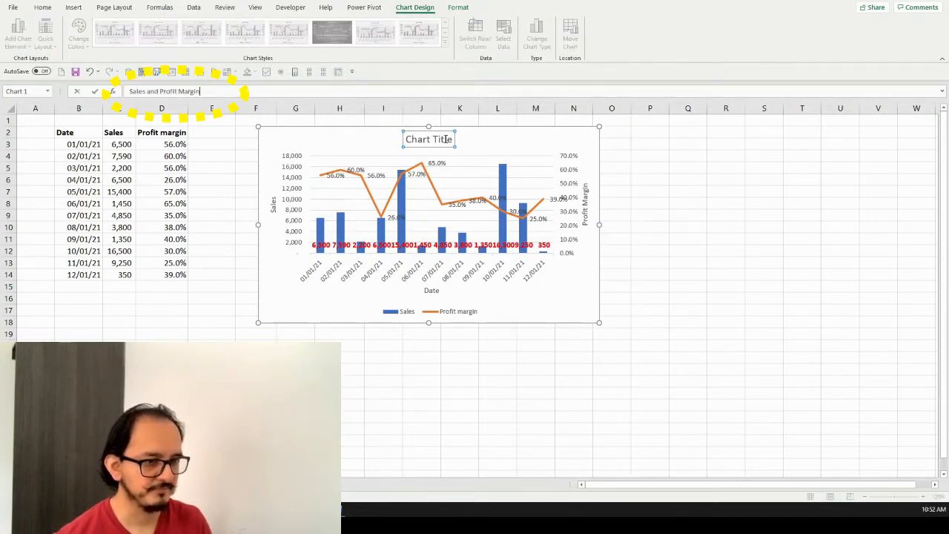
{"action": "key", "text": "Return"}
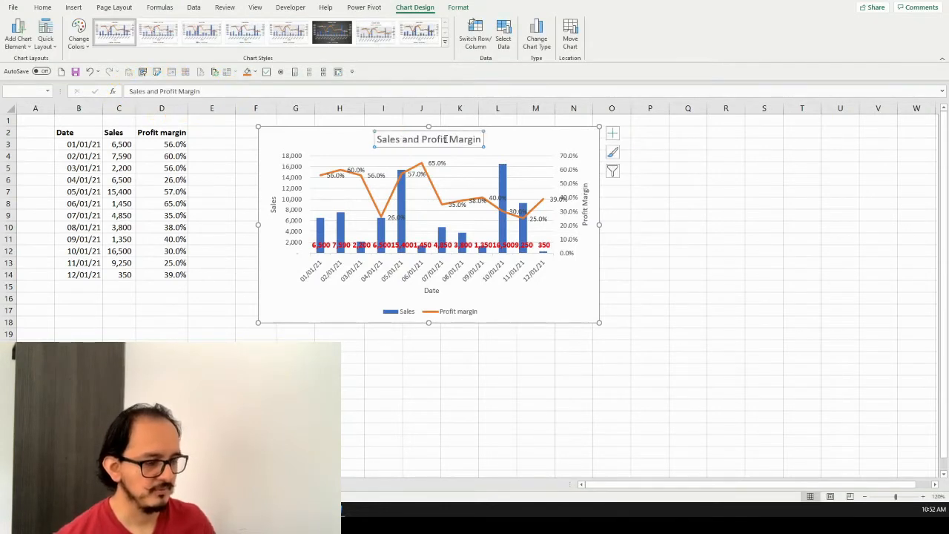
Change the font of the whole chart to Arial
{"action": "left_click", "coordinate": [551, 138]}
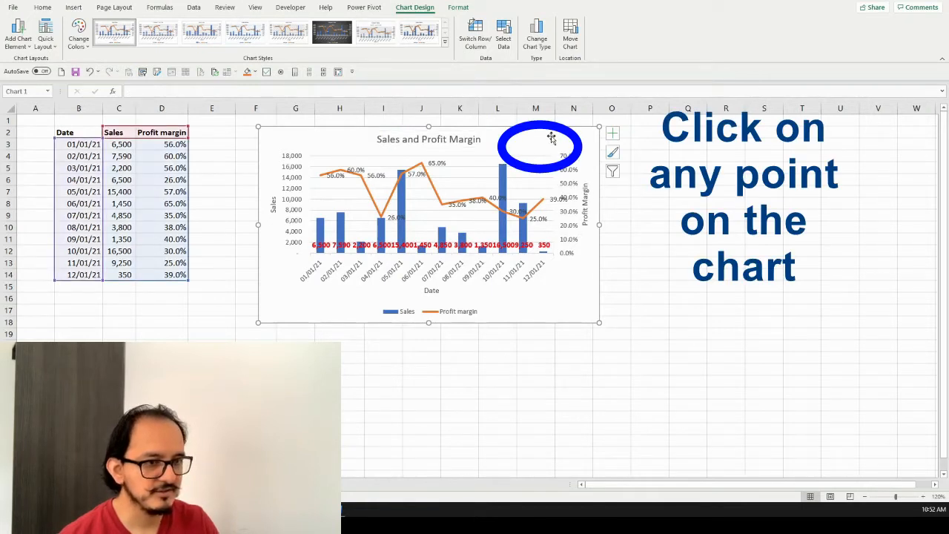
{"action": "left_click", "coordinate": [46, 10]}
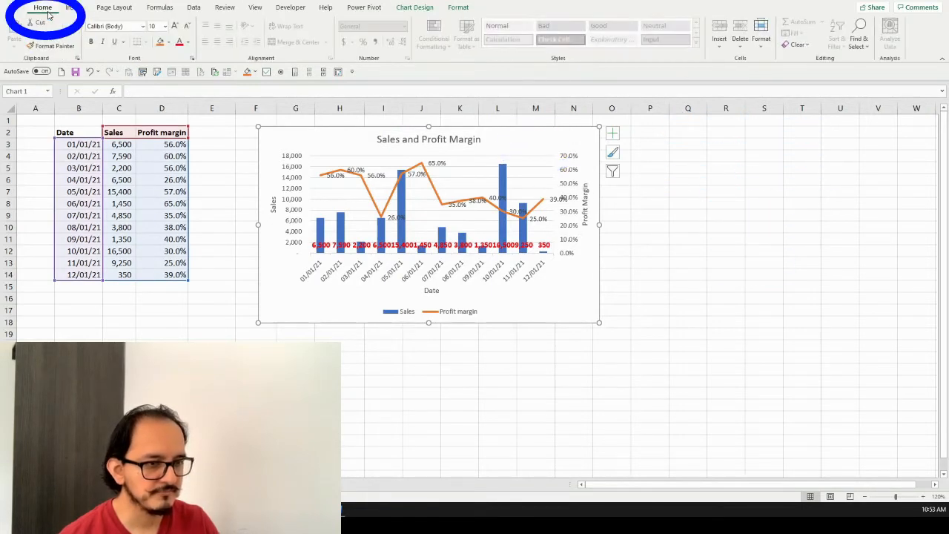
{"action": "left_click", "coordinate": [143, 28]}
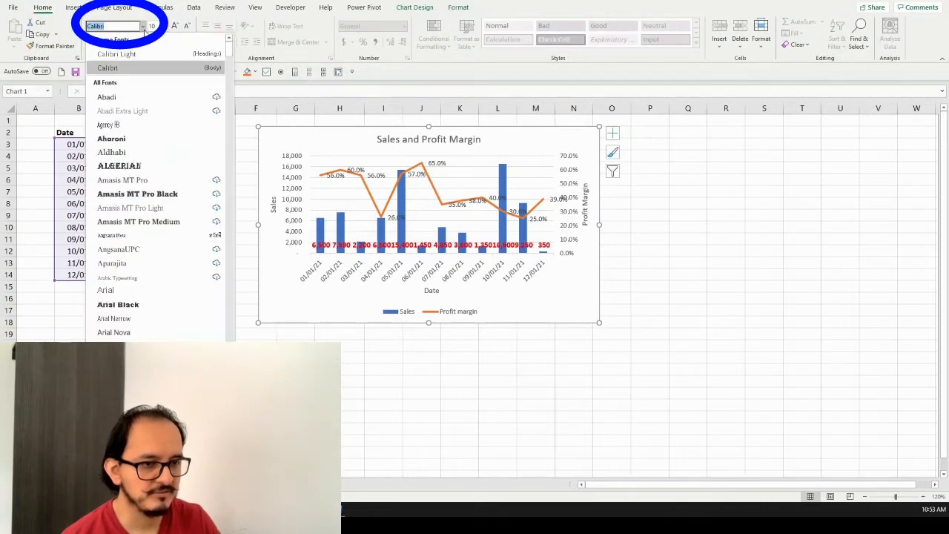
{"action": "left_click", "coordinate": [146, 296]}
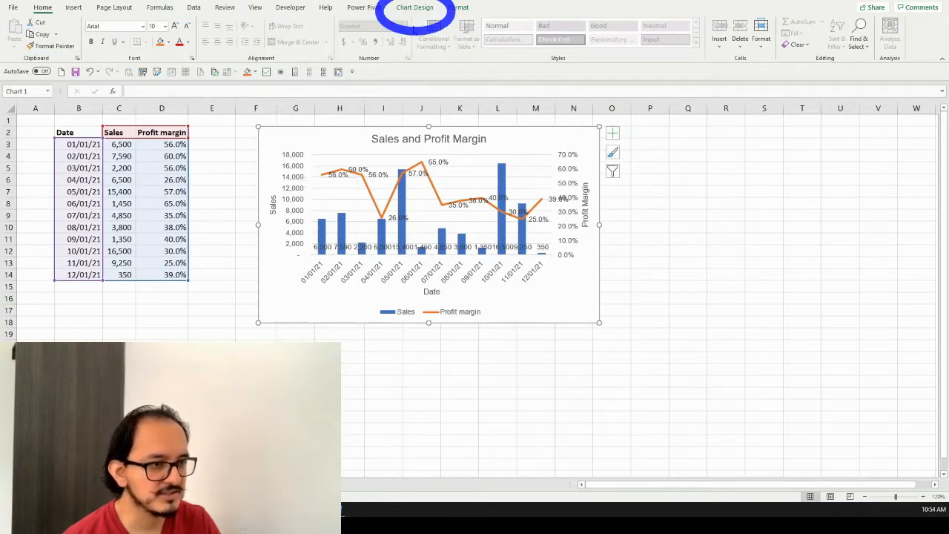
Remove the primary major horizontal gridlines from the chart and deselect it
{"action": "left_click", "coordinate": [415, 7]}
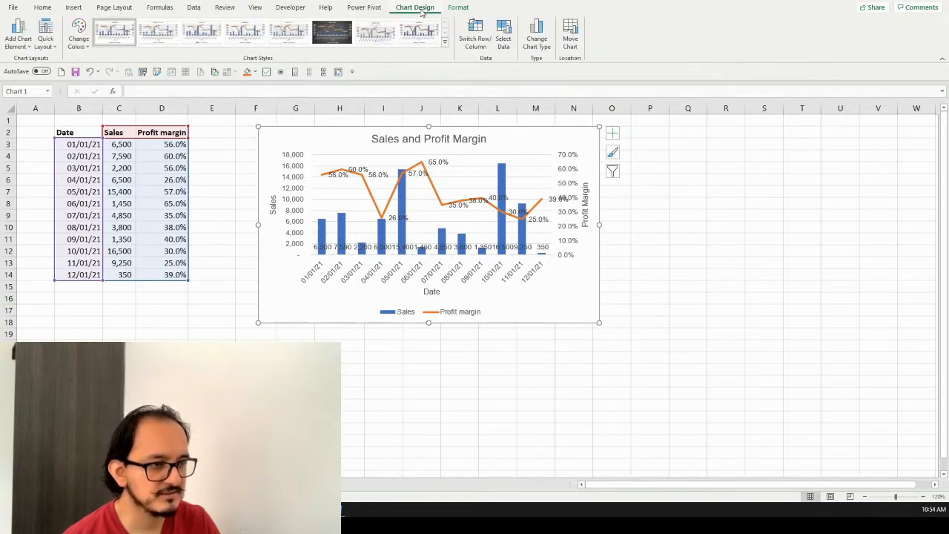
{"action": "left_click", "coordinate": [30, 49]}
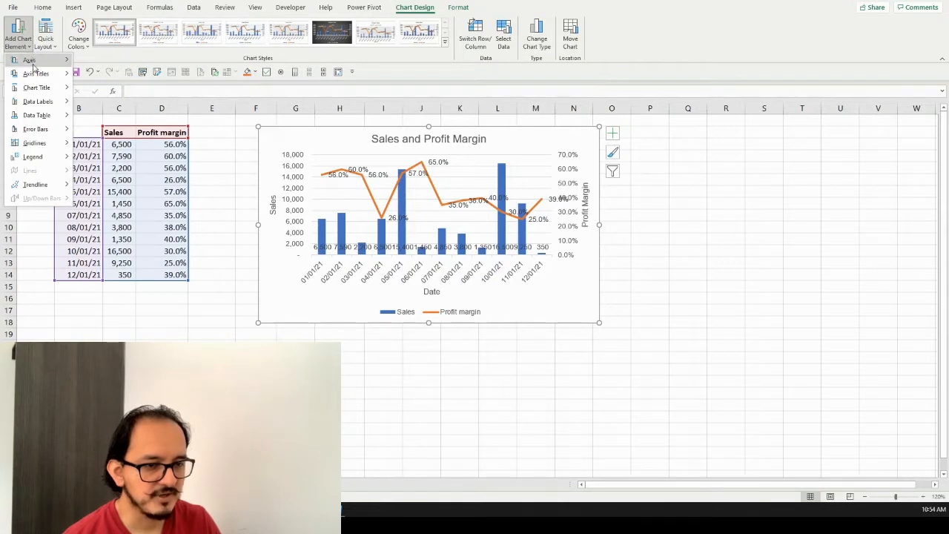
{"action": "mouse_move", "coordinate": [69, 146]}
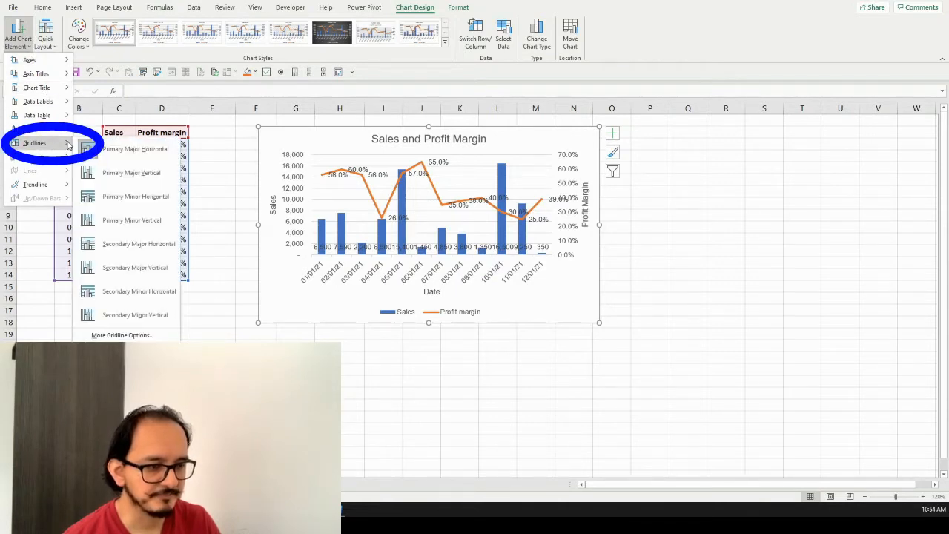
{"action": "left_click", "coordinate": [123, 155]}
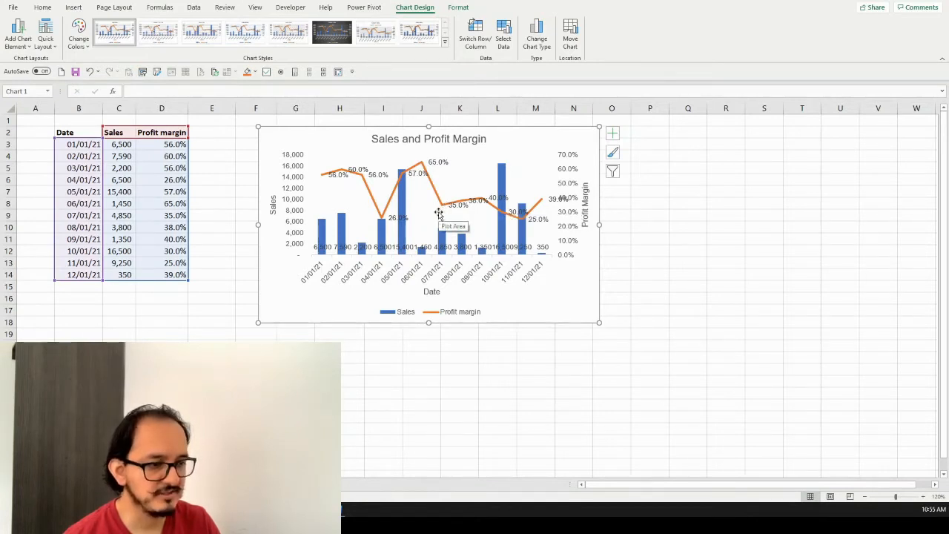
{"action": "key", "text": "Escape"}
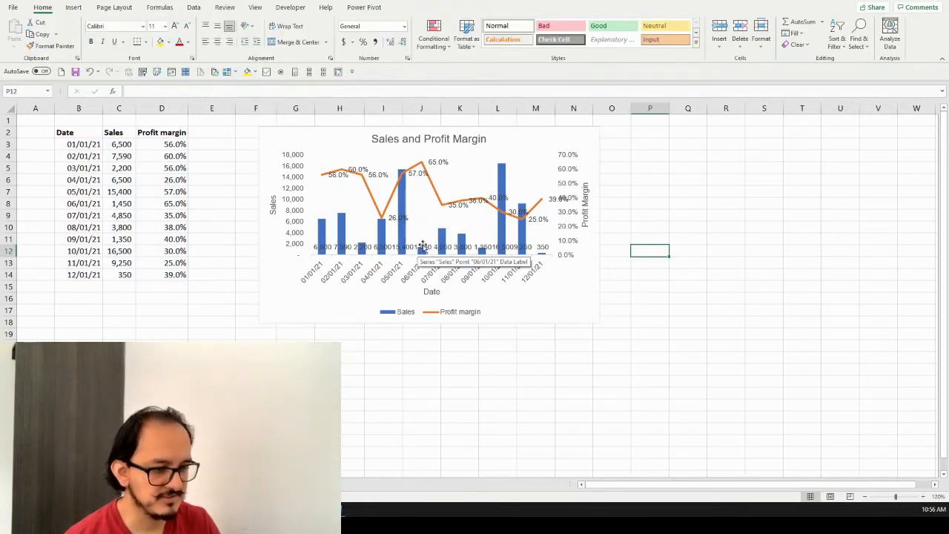
Set the label position of the Sales data labels to Outside End
{"action": "left_click", "coordinate": [471, 247]}
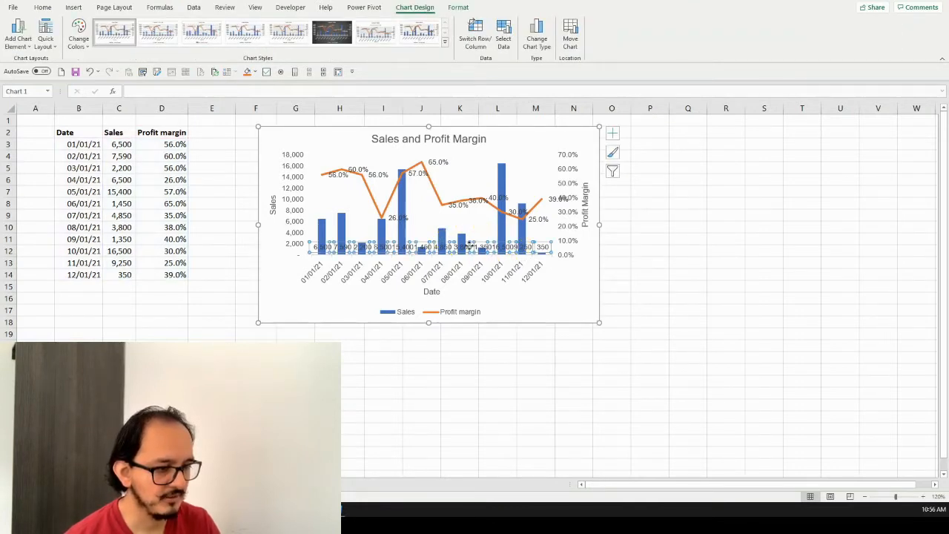
{"action": "right_click", "coordinate": [471, 245]}
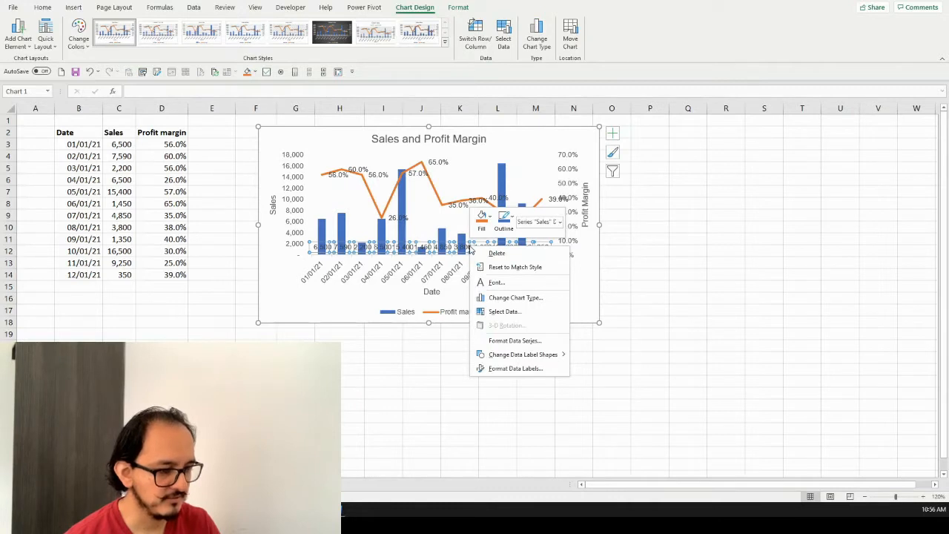
{"action": "left_click", "coordinate": [522, 373]}
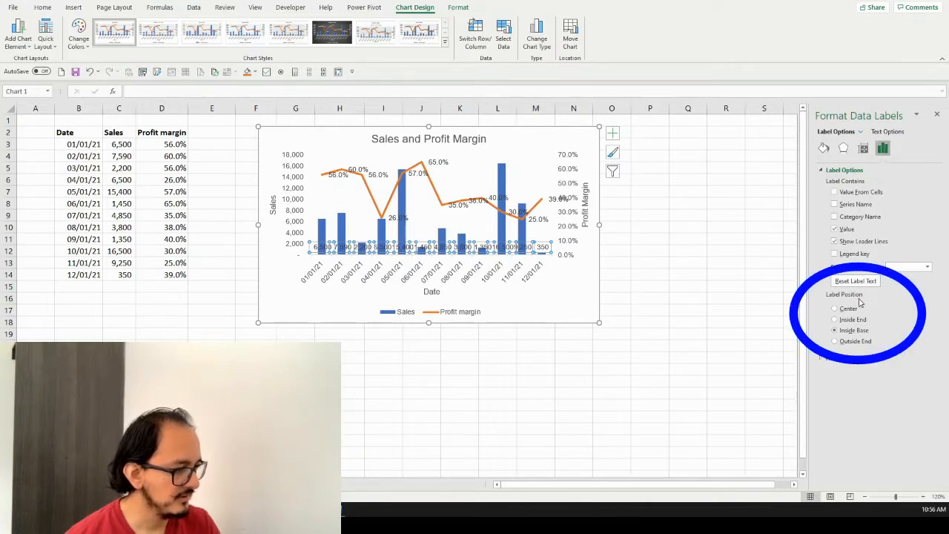
{"action": "left_click", "coordinate": [835, 342]}
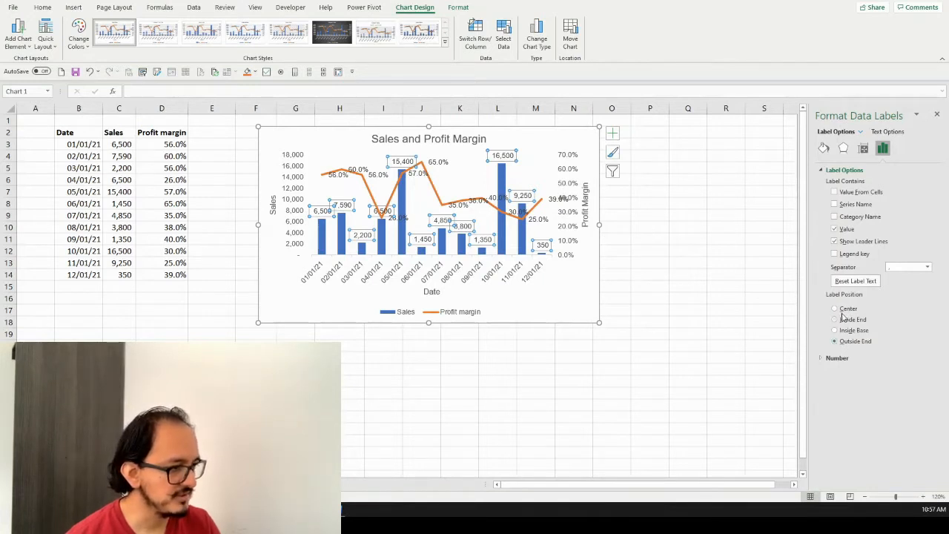
Rotate the text of the Sales data labels to a custom angle of -90°
{"action": "left_click", "coordinate": [901, 136]}
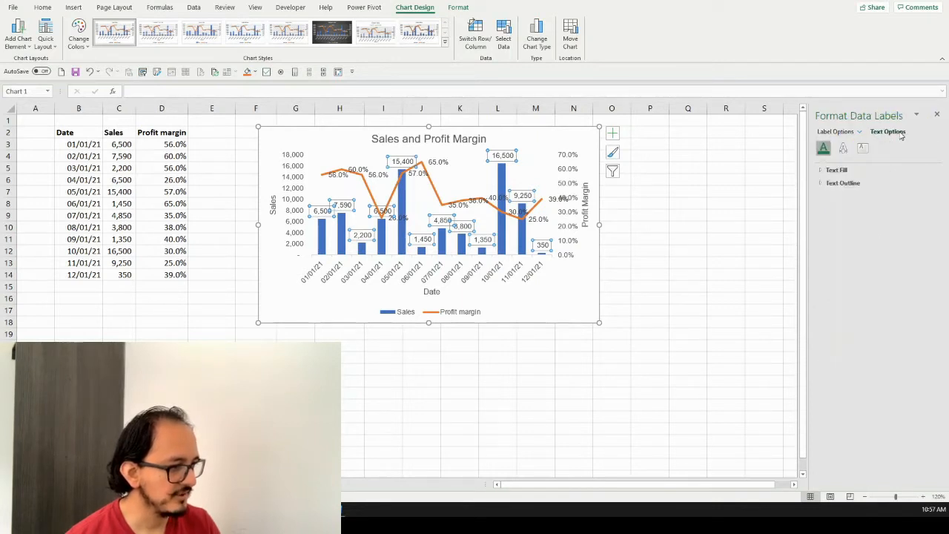
{"action": "left_click", "coordinate": [863, 151]}
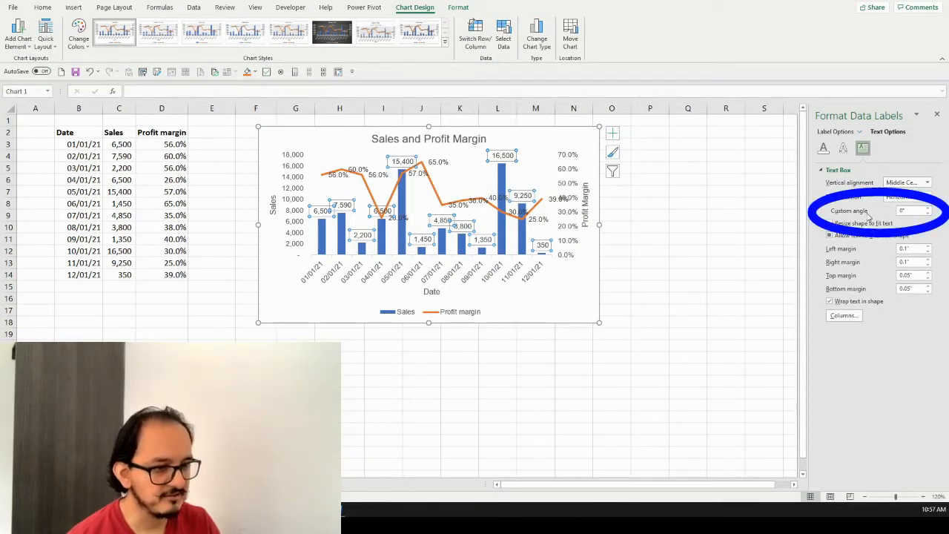
{"action": "left_click", "coordinate": [929, 213]}
{"action": "left_click", "coordinate": [928, 214]}
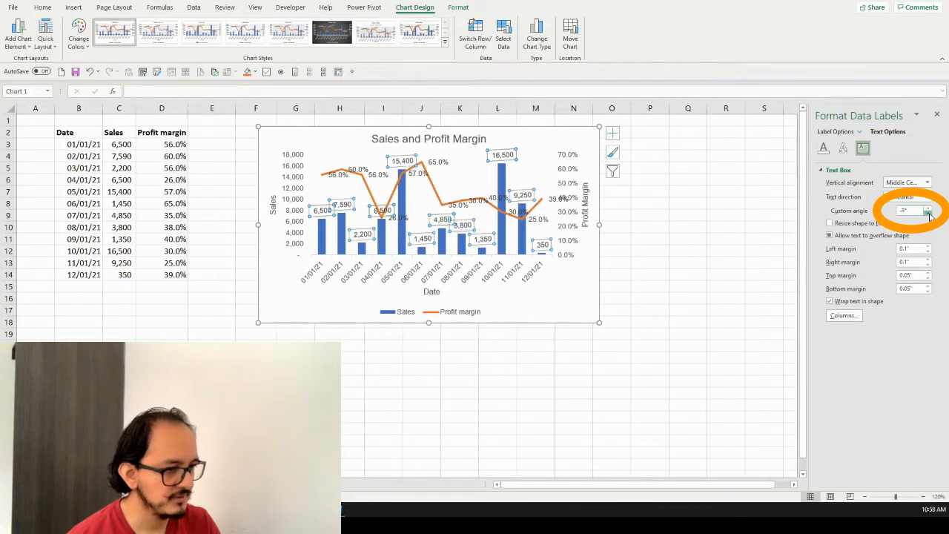
{"action": "left_click", "coordinate": [929, 213]}
{"action": "left_click", "coordinate": [929, 213]}
{"action": "left_click", "coordinate": [929, 214]}
{"action": "left_click", "coordinate": [928, 214]}
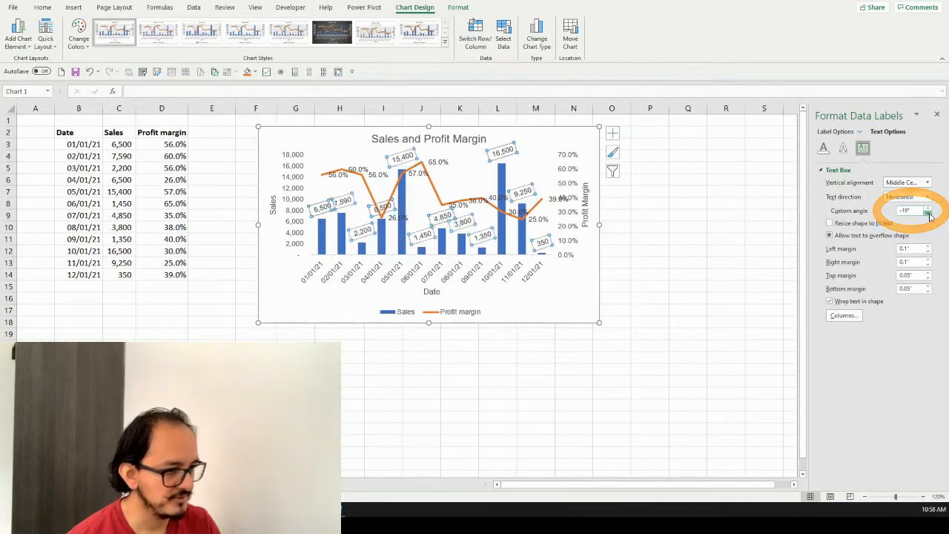
{"action": "left_click", "coordinate": [928, 214]}
{"action": "left_click", "coordinate": [929, 214]}
{"action": "left_click", "coordinate": [928, 213]}
{"action": "left_click", "coordinate": [929, 213]}
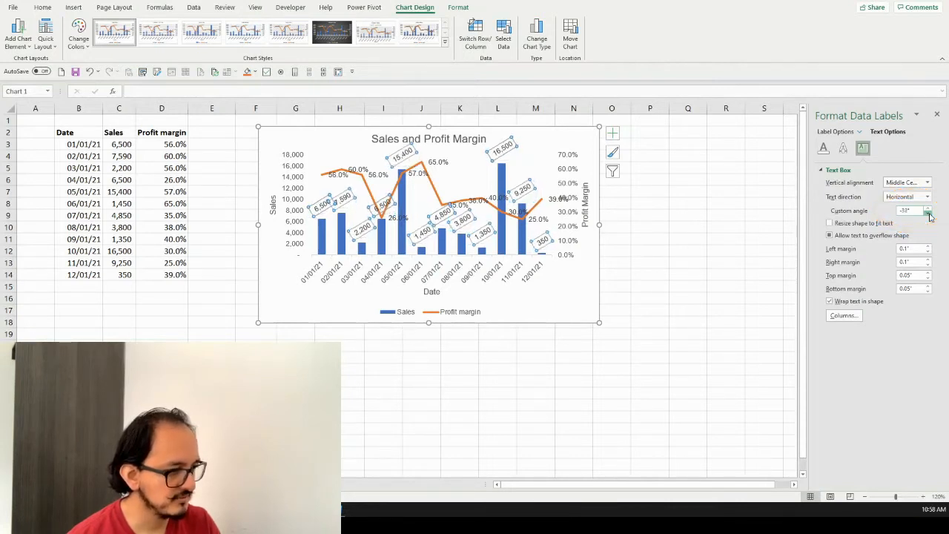
{"action": "left_click", "coordinate": [929, 213]}
{"action": "left_click", "coordinate": [929, 214]}
{"action": "left_click", "coordinate": [929, 214]}
{"action": "left_click", "coordinate": [928, 214]}
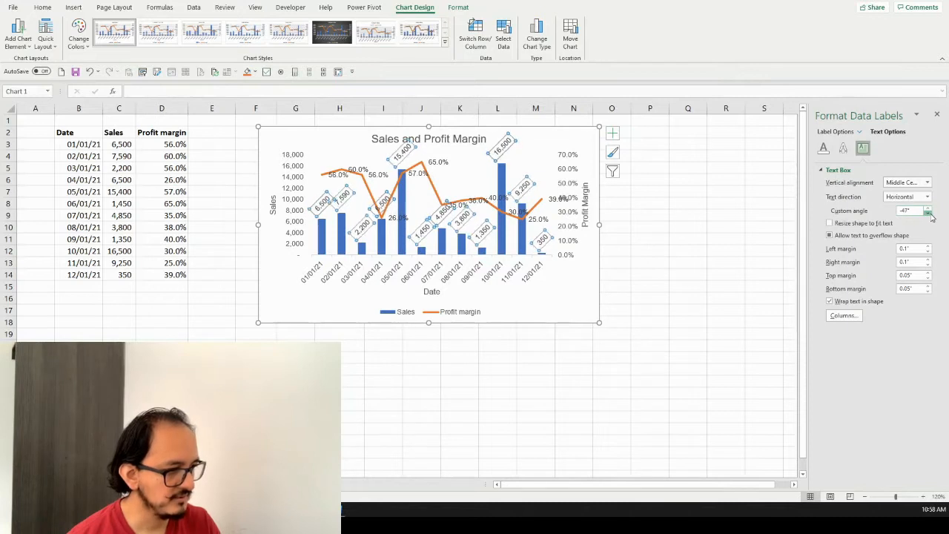
{"action": "left_click", "coordinate": [929, 214]}
{"action": "left_click", "coordinate": [929, 214]}
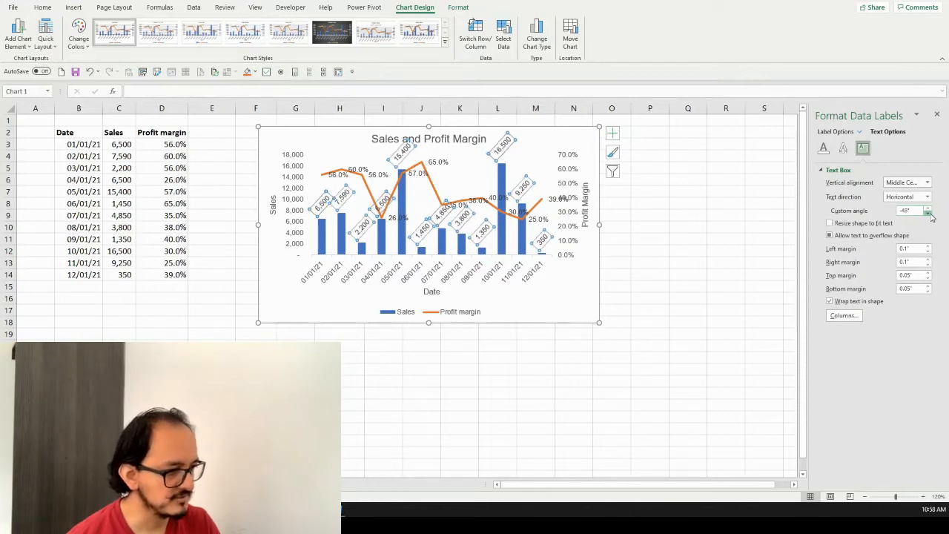
{"action": "left_click", "coordinate": [929, 214]}
{"action": "left_click", "coordinate": [929, 214]}
{"action": "left_click", "coordinate": [929, 213]}
{"action": "left_click", "coordinate": [929, 214]}
{"action": "left_click", "coordinate": [929, 214]}
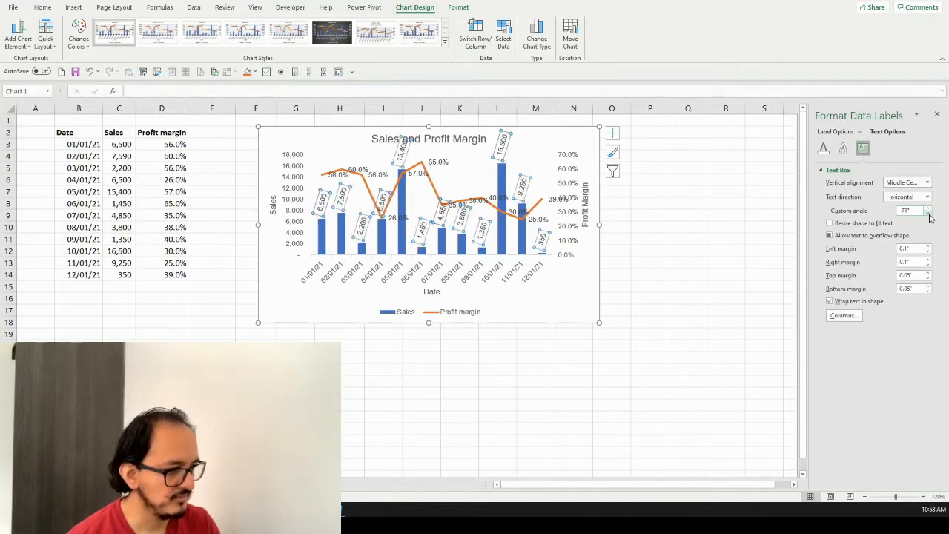
{"action": "left_click", "coordinate": [929, 214]}
{"action": "left_click", "coordinate": [929, 213]}
{"action": "left_click", "coordinate": [929, 213]}
{"action": "left_click", "coordinate": [929, 213]}
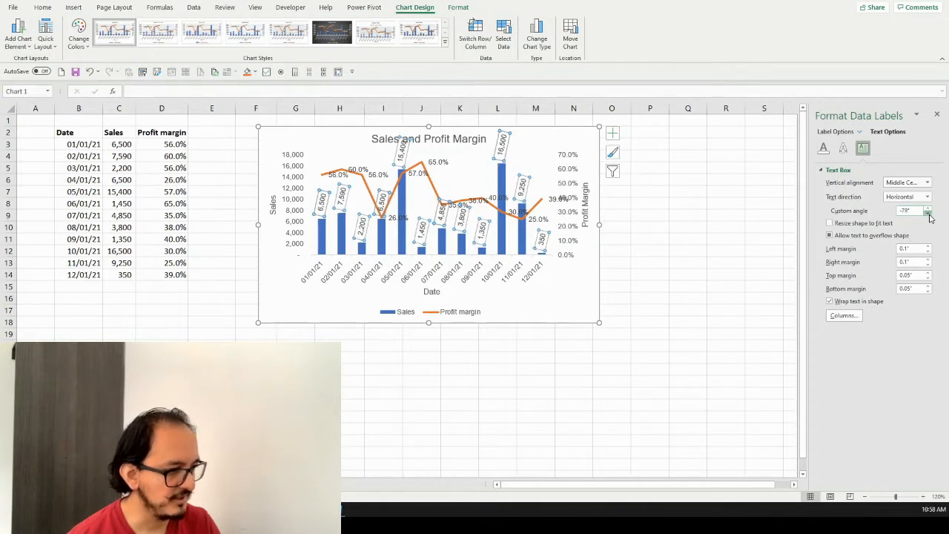
{"action": "left_click", "coordinate": [928, 214]}
{"action": "left_click", "coordinate": [928, 213]}
{"action": "left_click", "coordinate": [929, 213]}
{"action": "left_click", "coordinate": [929, 214]}
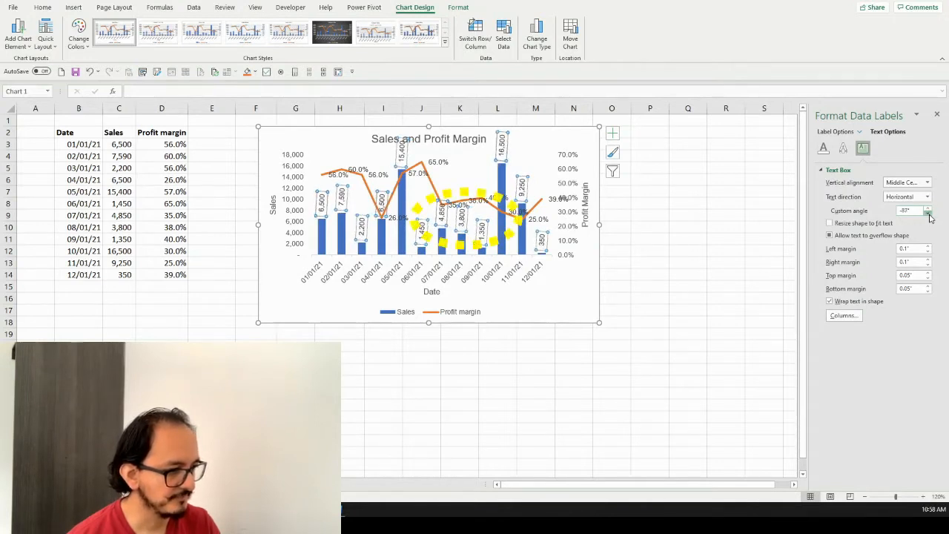
{"action": "left_click", "coordinate": [929, 214]}
{"action": "left_click", "coordinate": [928, 213]}
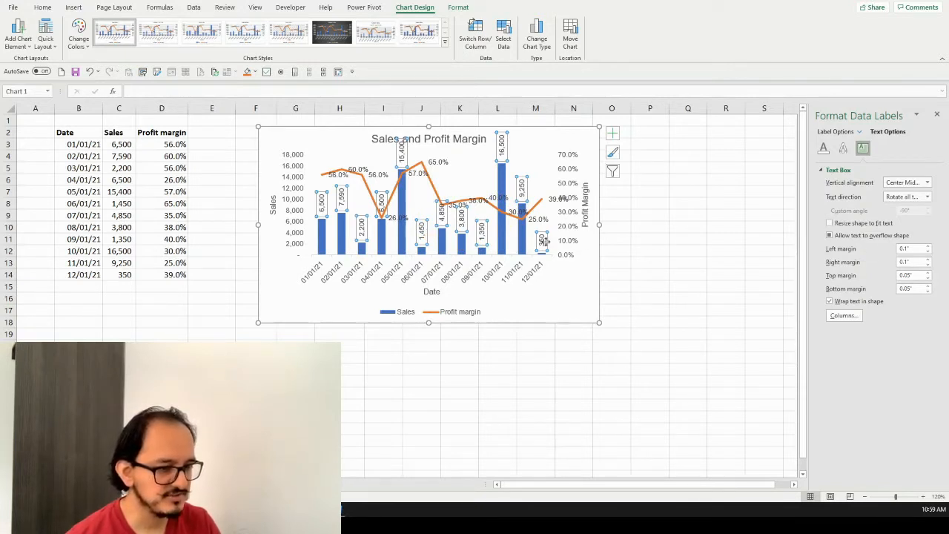
Give the Sales columns a solid fill in the standard Green color
{"action": "left_click", "coordinate": [322, 238]}
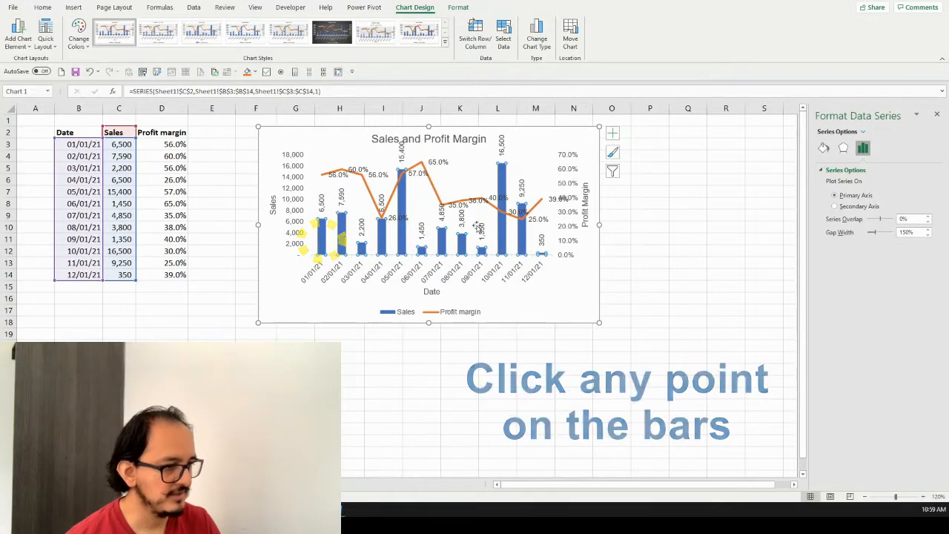
{"action": "left_click", "coordinate": [825, 150]}
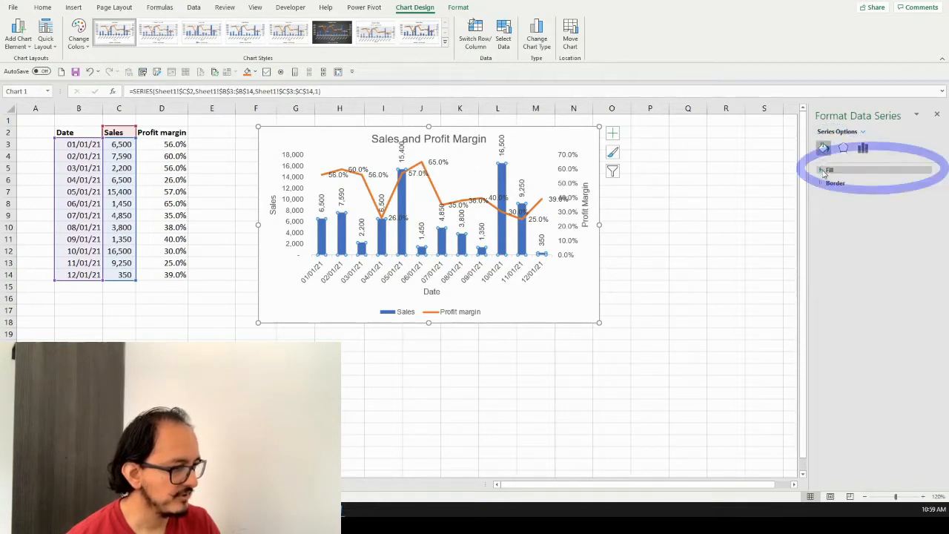
{"action": "left_click", "coordinate": [822, 170]}
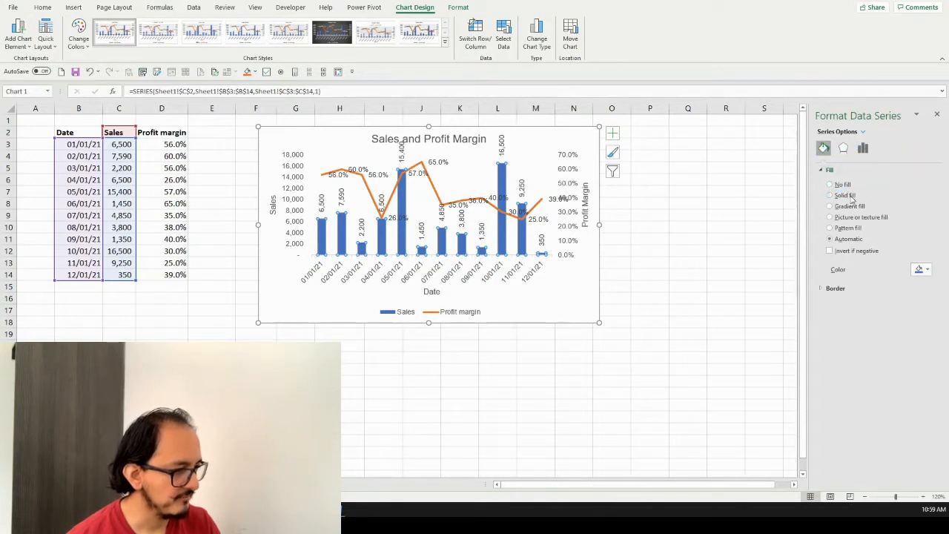
{"action": "left_click", "coordinate": [831, 196]}
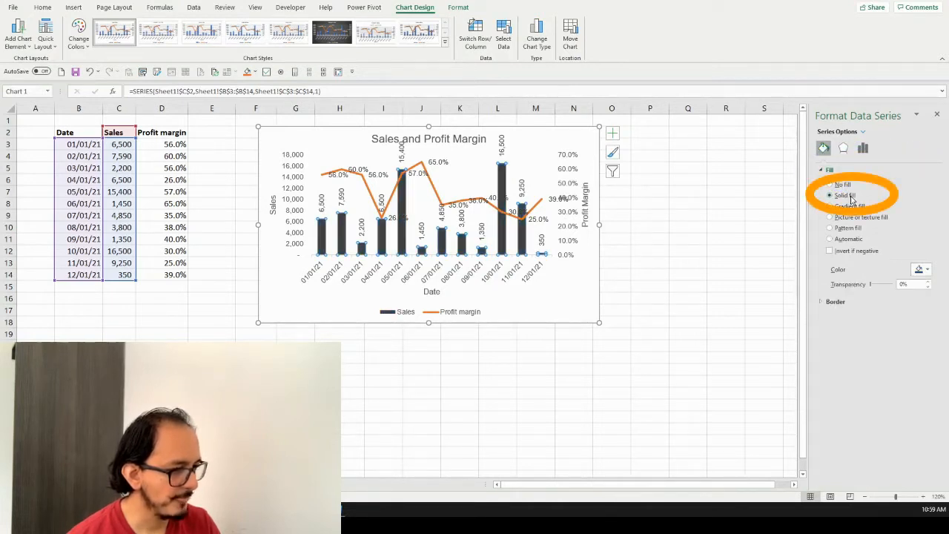
{"action": "left_click", "coordinate": [922, 269]}
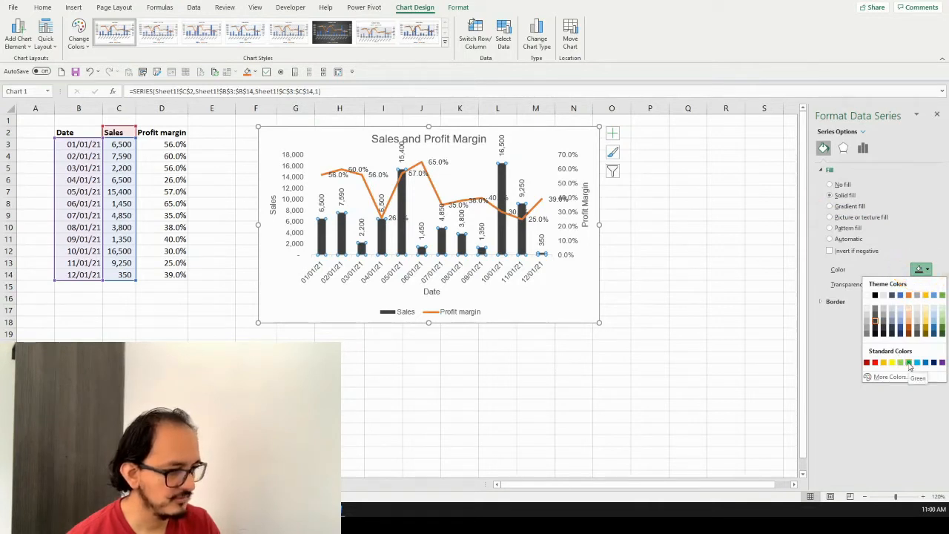
{"action": "left_click", "coordinate": [910, 363]}
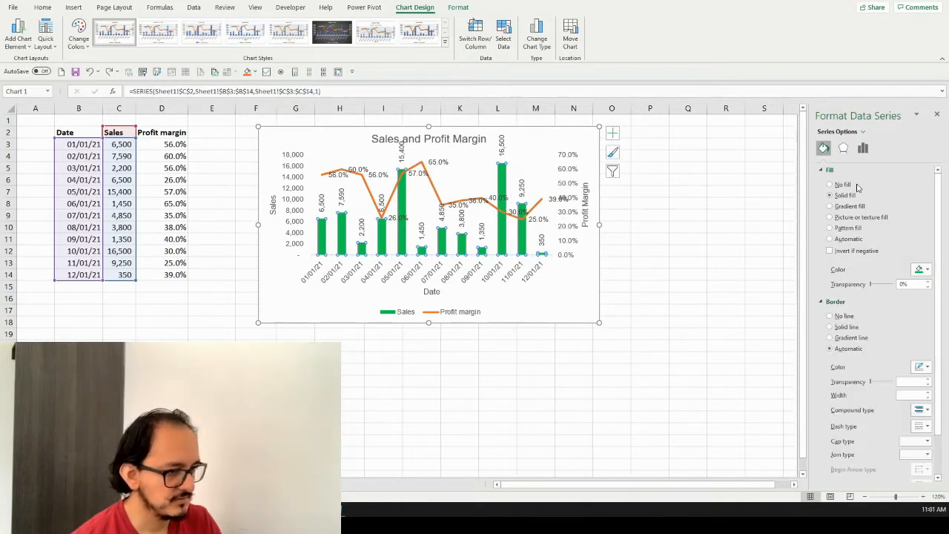
Apply the Inside: Right inner shadow preset to the Sales columns and set their gap width to 44%
{"action": "left_click", "coordinate": [845, 152]}
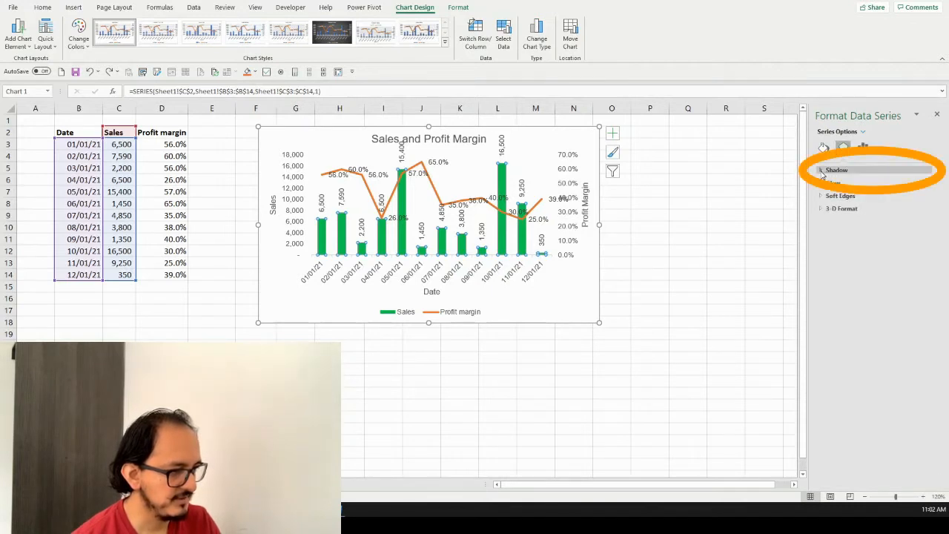
{"action": "left_click", "coordinate": [822, 172]}
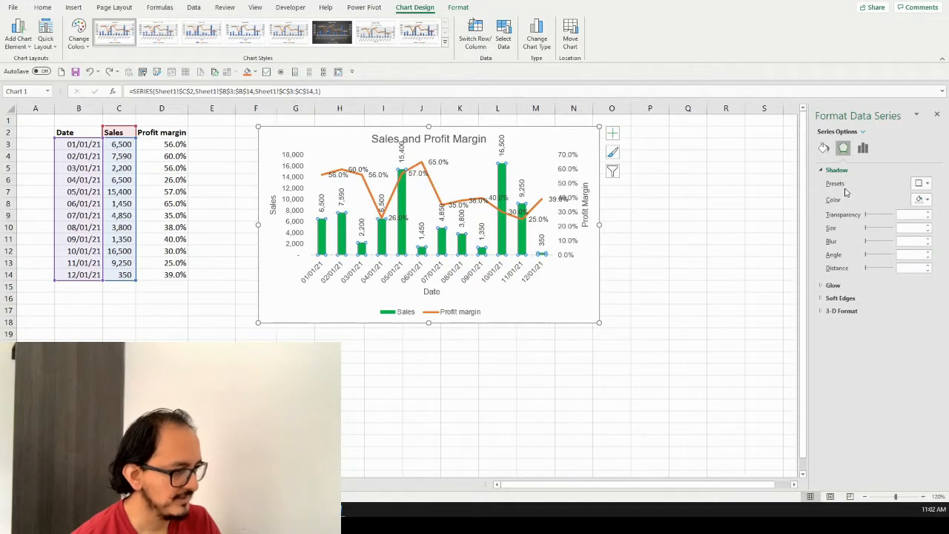
{"action": "left_click", "coordinate": [922, 184]}
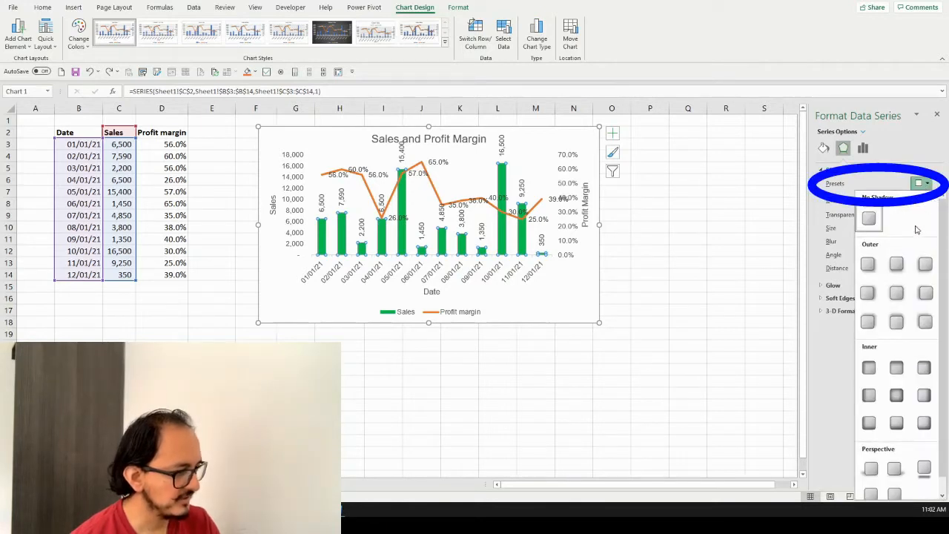
{"action": "left_click", "coordinate": [924, 396]}
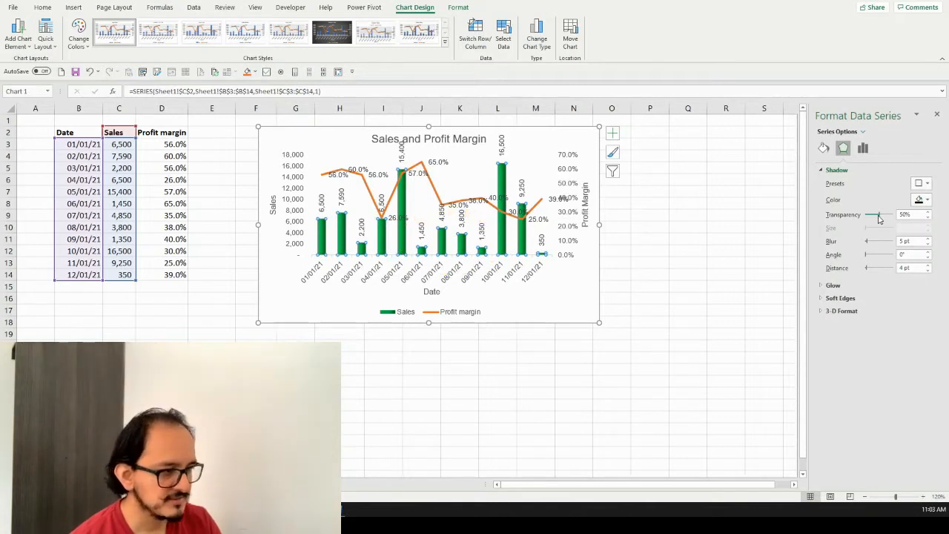
{"action": "left_click", "coordinate": [864, 151]}
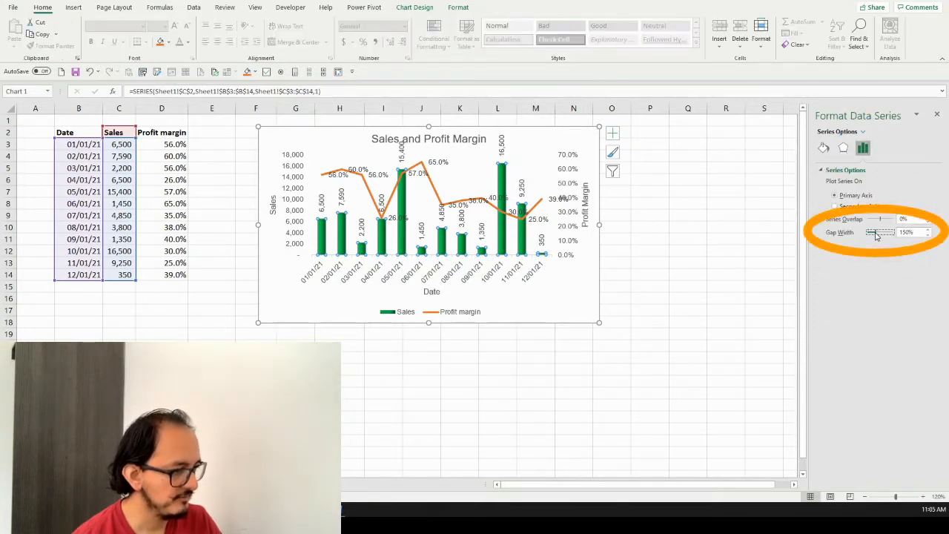
{"action": "left_click_drag", "start_coordinate": [876, 236], "coordinate": [873, 235]}
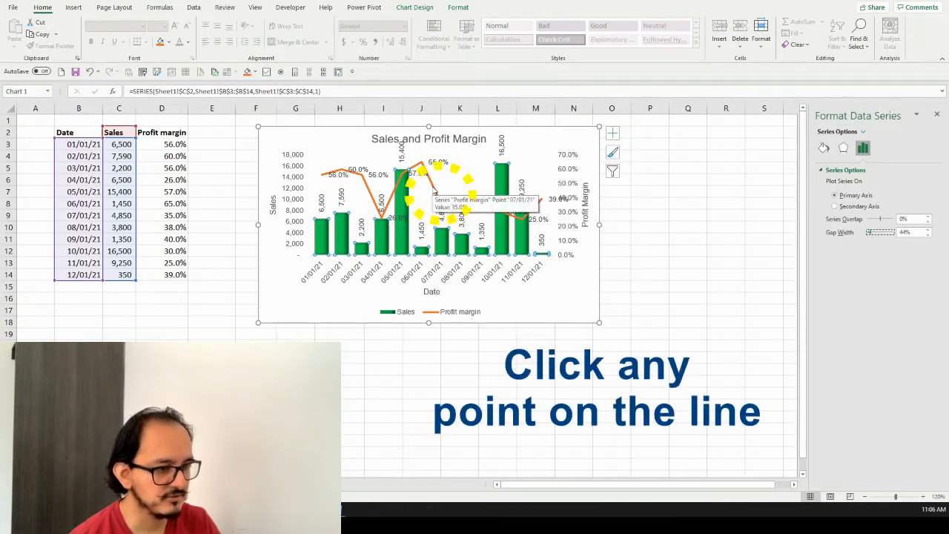
Format the Profit margin series as a solid line in the standard Blue color
{"action": "left_click", "coordinate": [435, 193]}
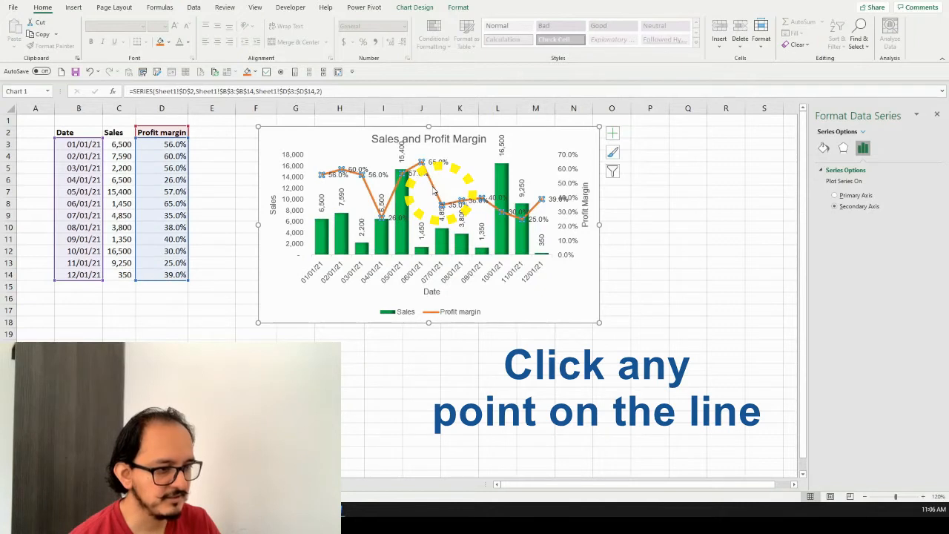
{"action": "left_click", "coordinate": [824, 149]}
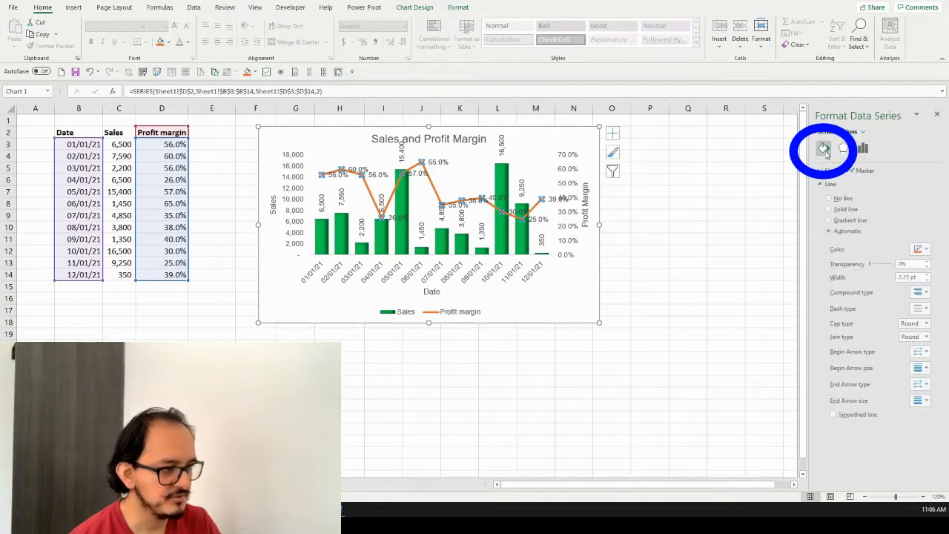
{"action": "left_click", "coordinate": [849, 211]}
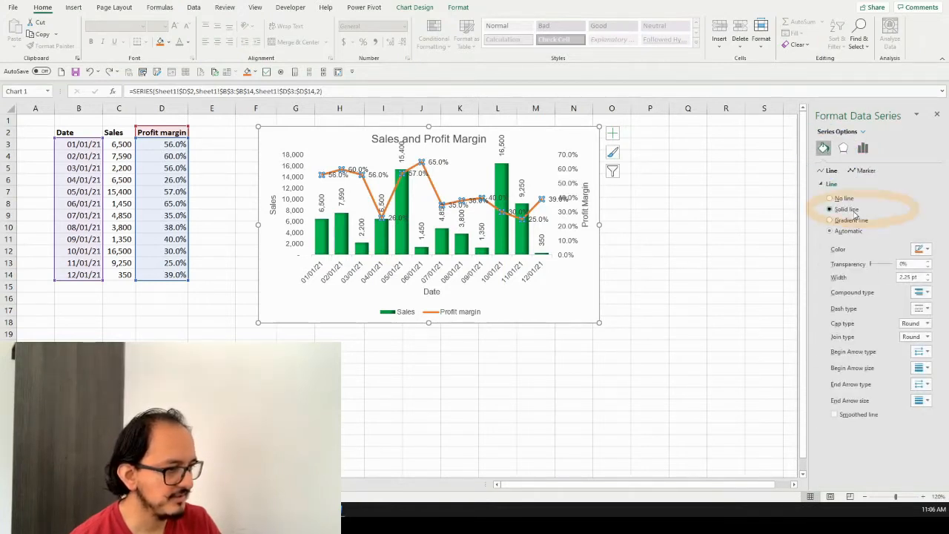
{"action": "left_click", "coordinate": [922, 249]}
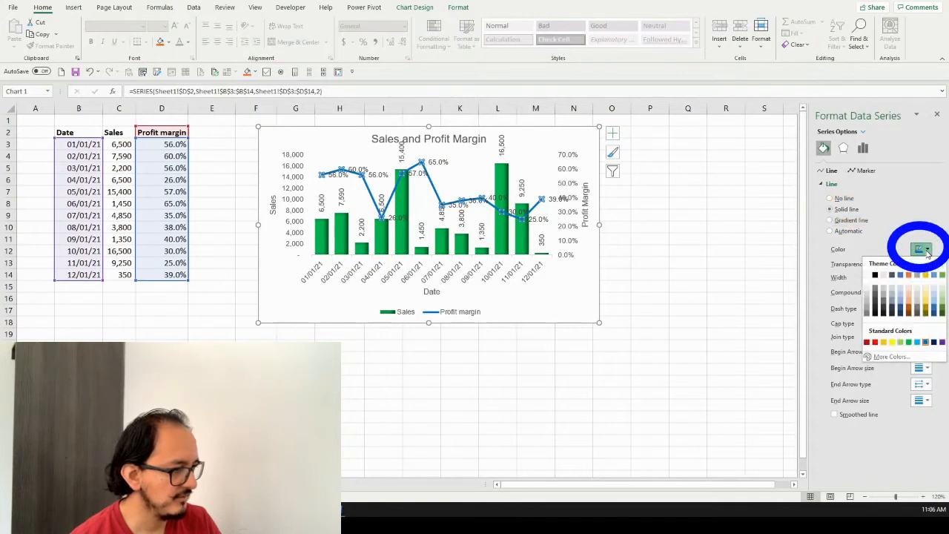
{"action": "left_click", "coordinate": [925, 343]}
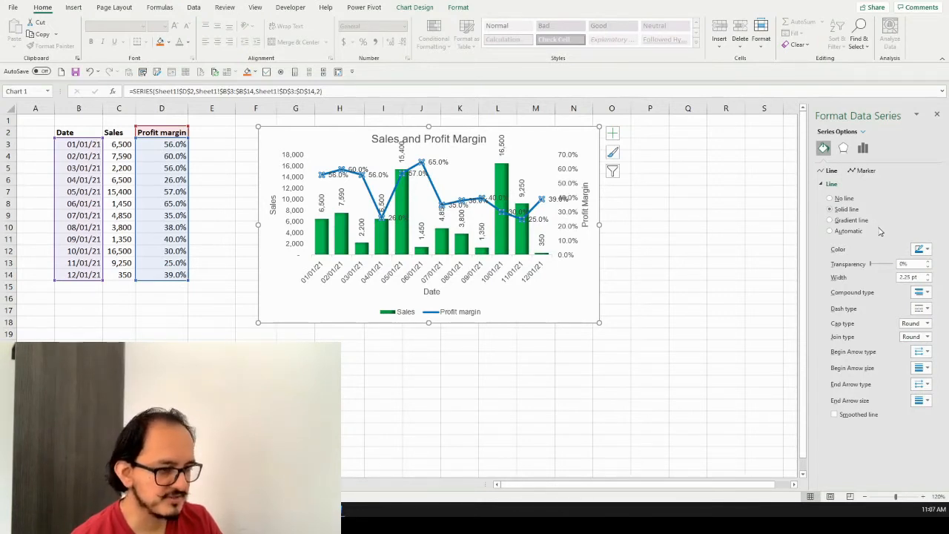
Give the Profit margin line built-in diamond markers with size 6
{"action": "left_click", "coordinate": [867, 171]}
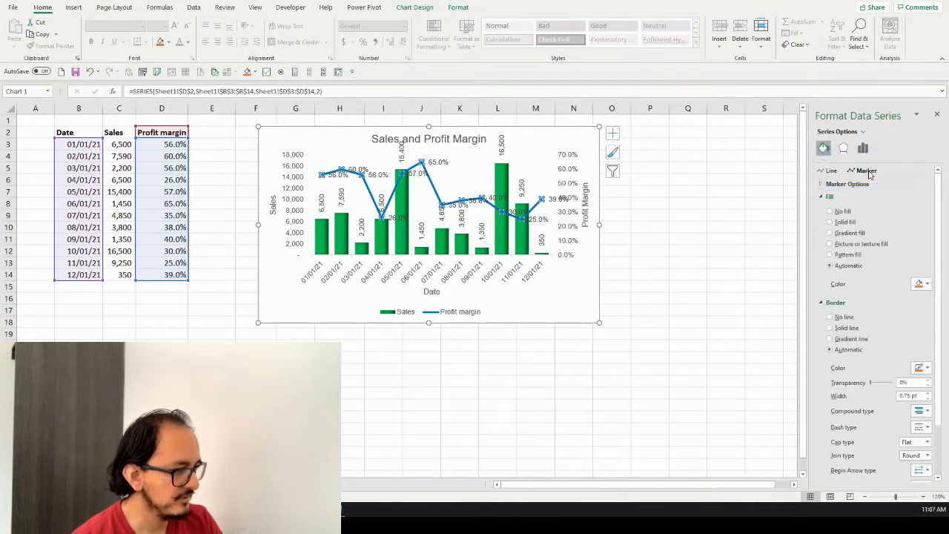
{"action": "left_click", "coordinate": [822, 189]}
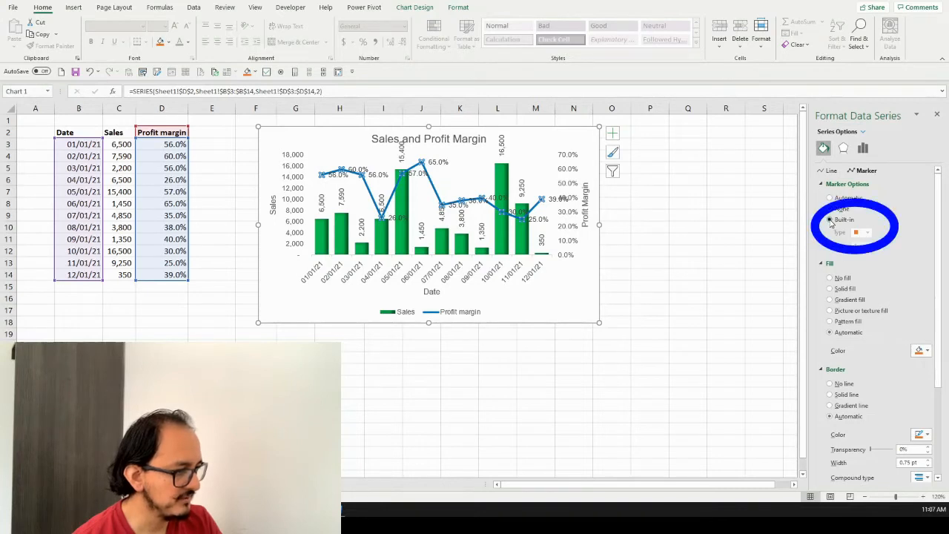
{"action": "left_click", "coordinate": [831, 221]}
{"action": "left_click", "coordinate": [867, 233]}
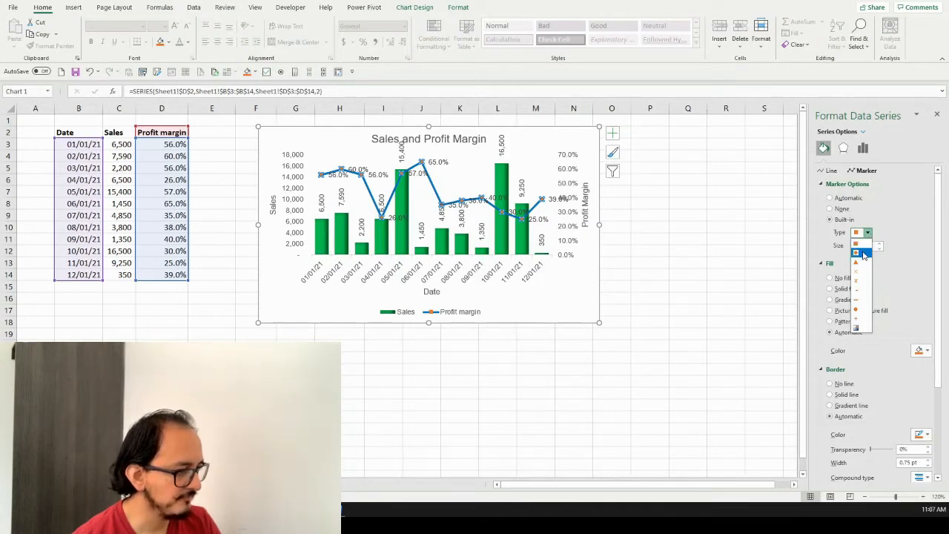
{"action": "left_click", "coordinate": [864, 254]}
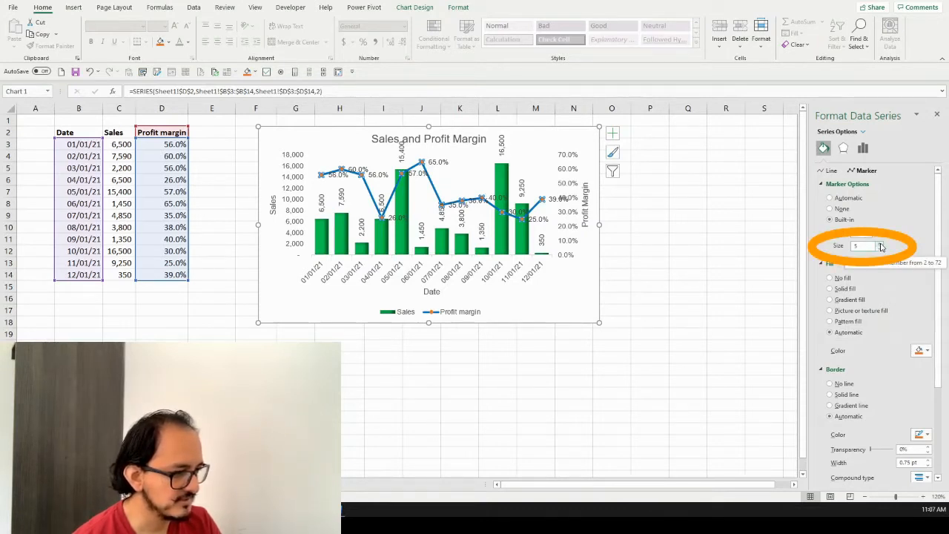
{"action": "left_click", "coordinate": [882, 245]}
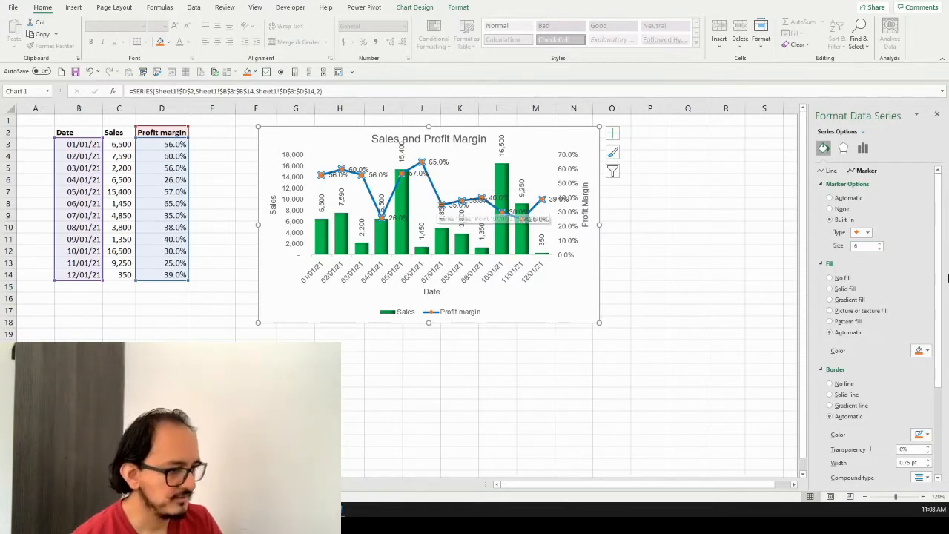
Give the Profit margin markers a solid fill in the standard Dark Blue color and remove their border line
{"action": "left_click", "coordinate": [851, 293]}
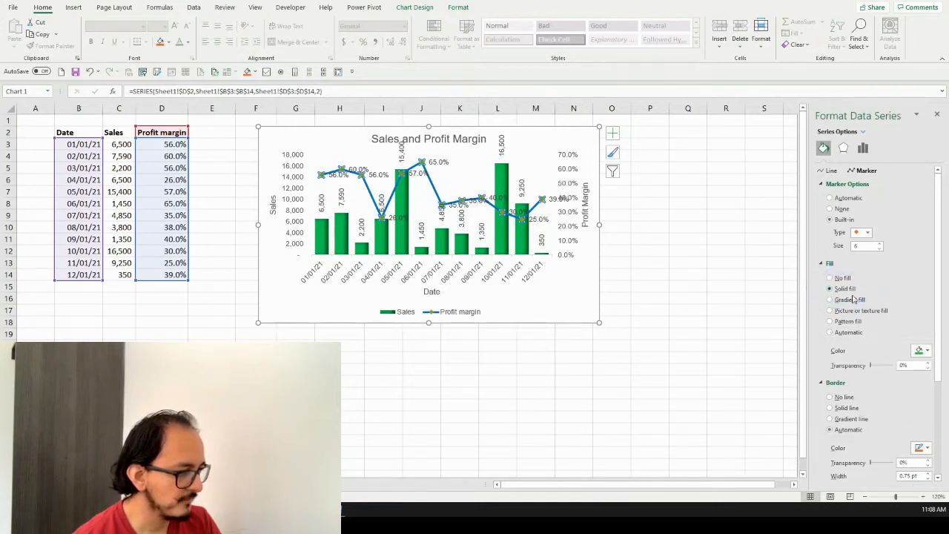
{"action": "left_click", "coordinate": [928, 354]}
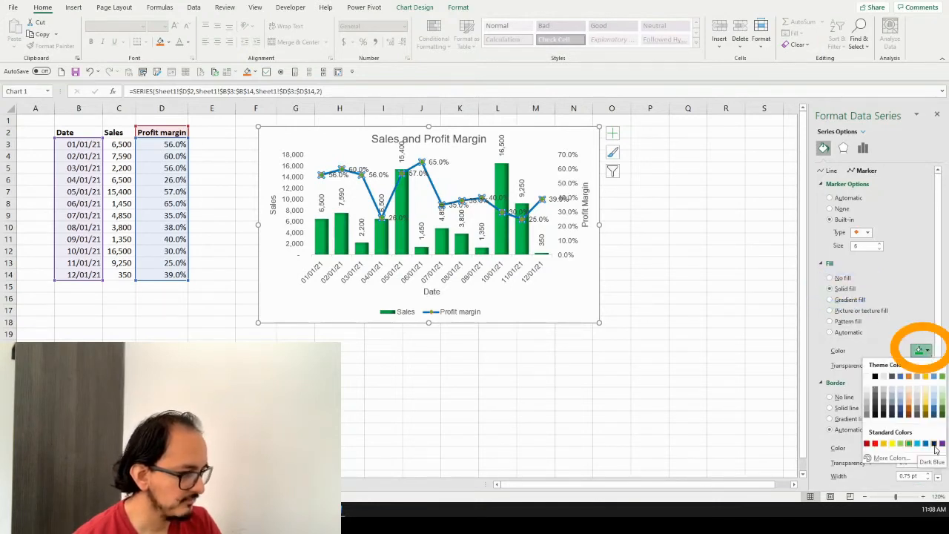
{"action": "left_click", "coordinate": [935, 443]}
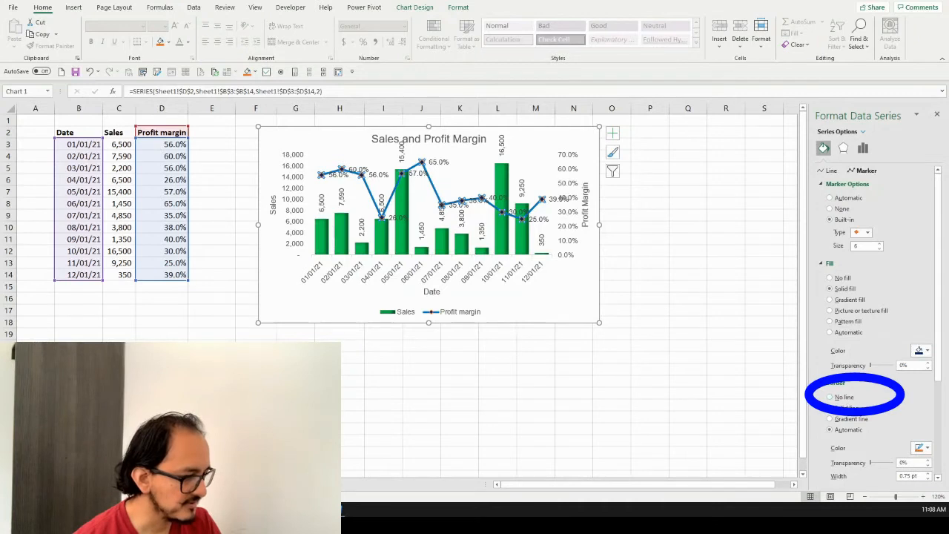
{"action": "left_click", "coordinate": [845, 397]}
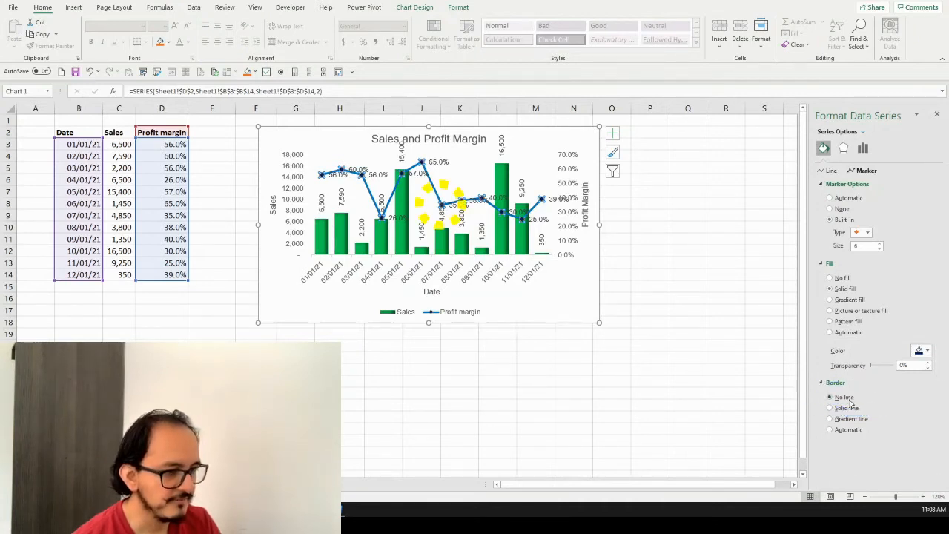
{"action": "left_click", "coordinate": [650, 274]}
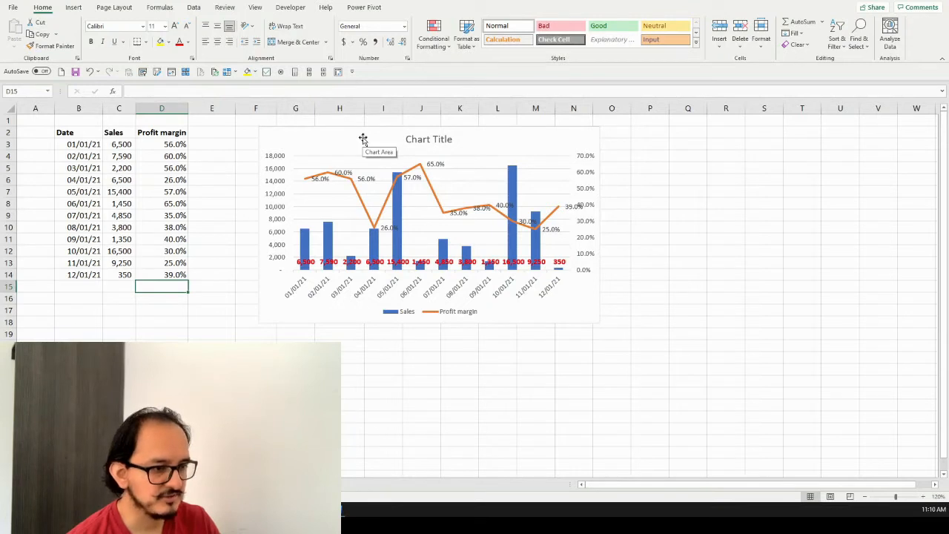
Add primary horizontal, primary vertical and secondary vertical axis titles to the unformatted combo chart
{"action": "left_click", "coordinate": [362, 139]}
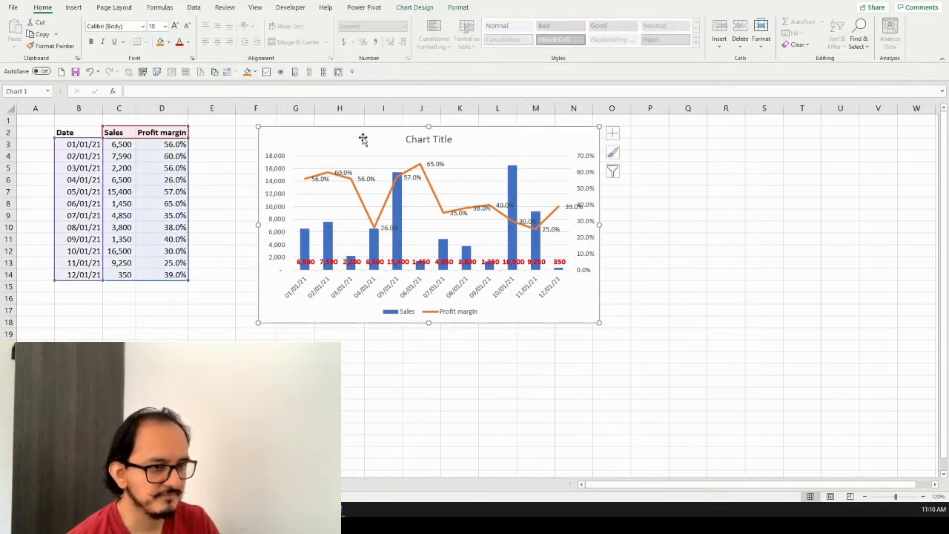
{"action": "left_click", "coordinate": [418, 9]}
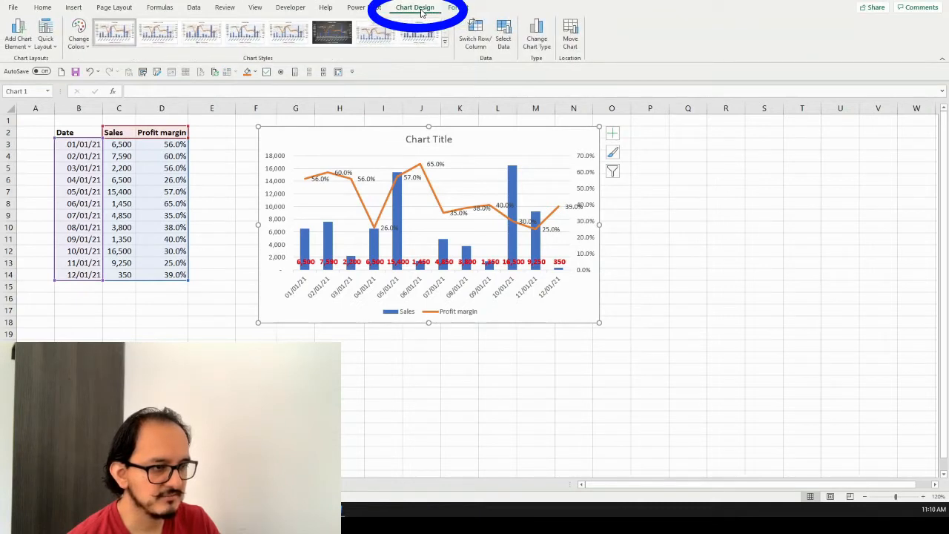
{"action": "left_click", "coordinate": [32, 50]}
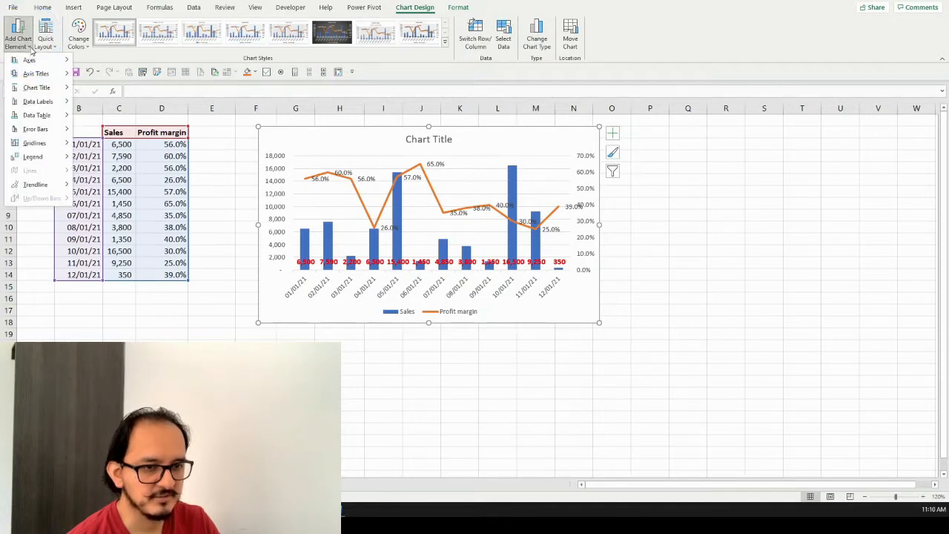
{"action": "mouse_move", "coordinate": [64, 79]}
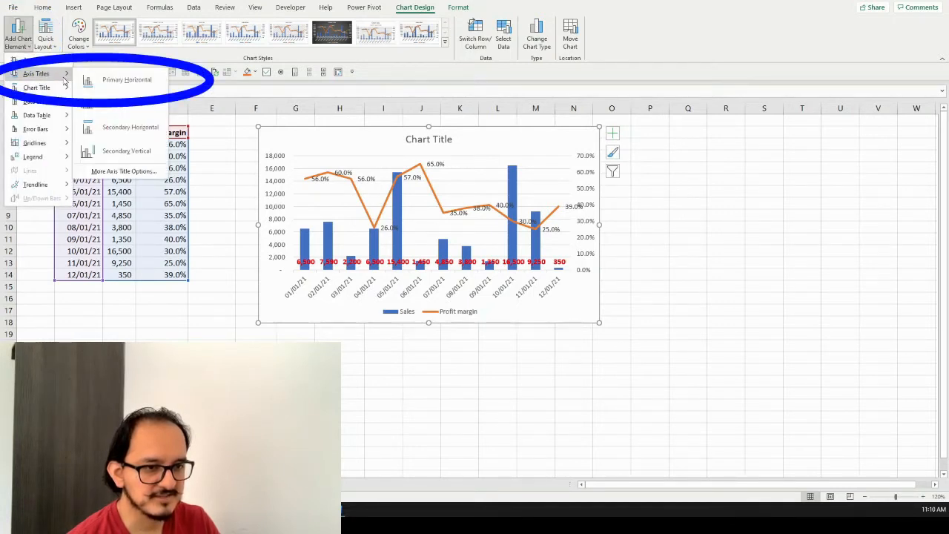
{"action": "left_click", "coordinate": [125, 79]}
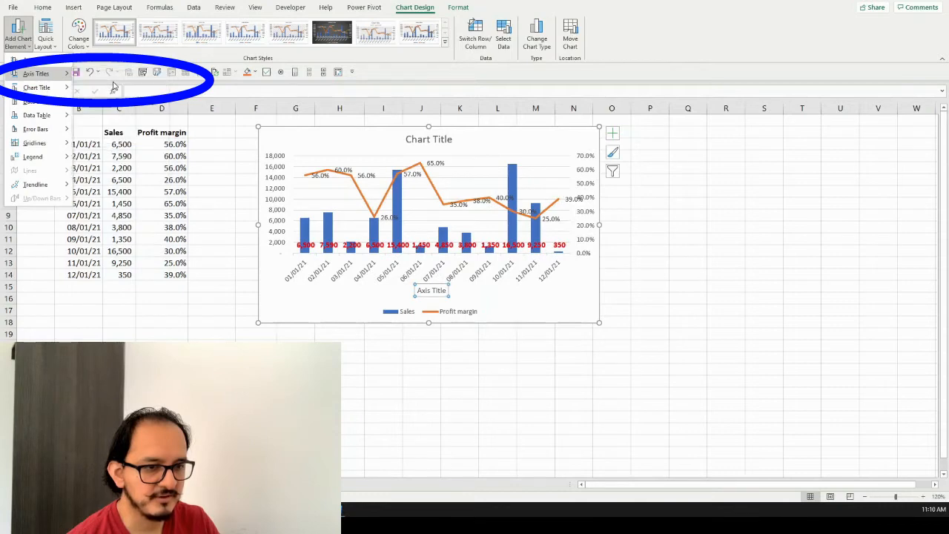
{"action": "left_click", "coordinate": [24, 46]}
{"action": "mouse_move", "coordinate": [44, 74]}
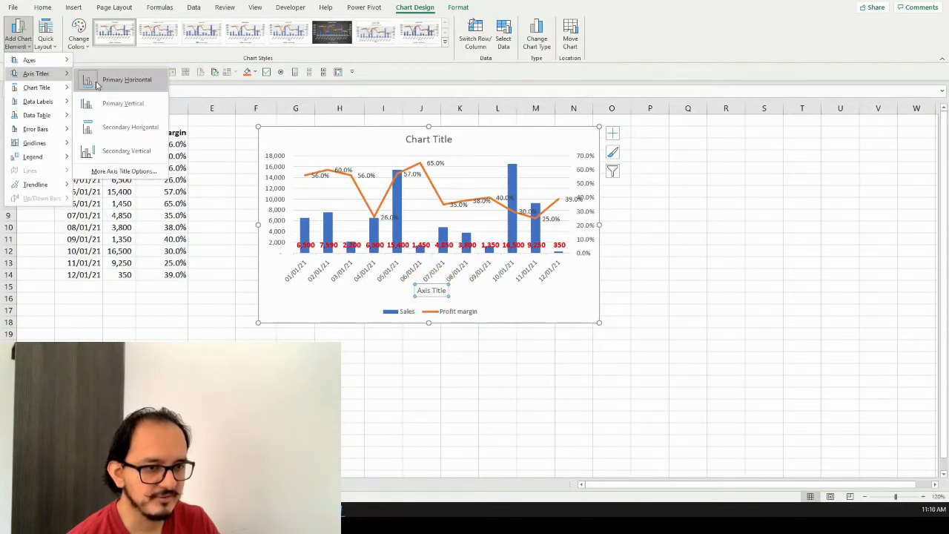
{"action": "left_click", "coordinate": [122, 103]}
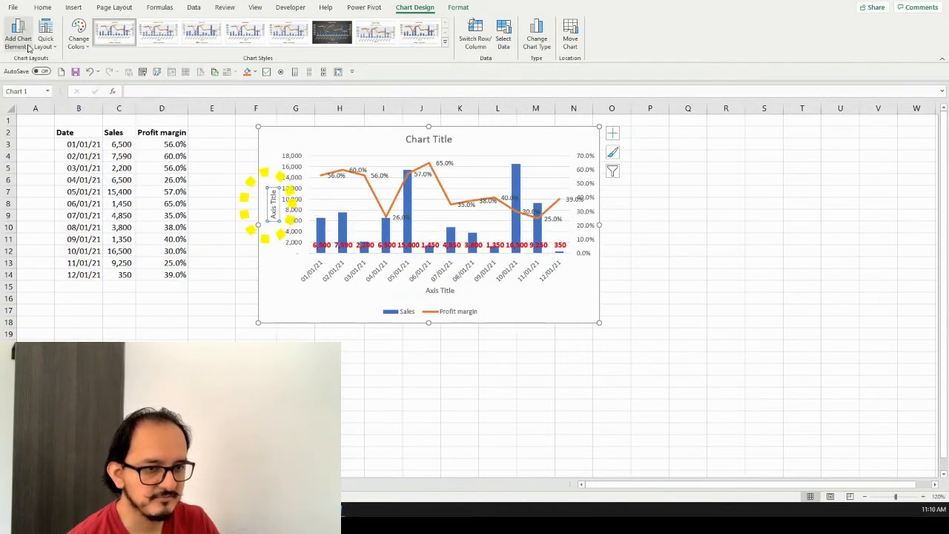
{"action": "left_click", "coordinate": [28, 46]}
{"action": "mouse_move", "coordinate": [37, 74]}
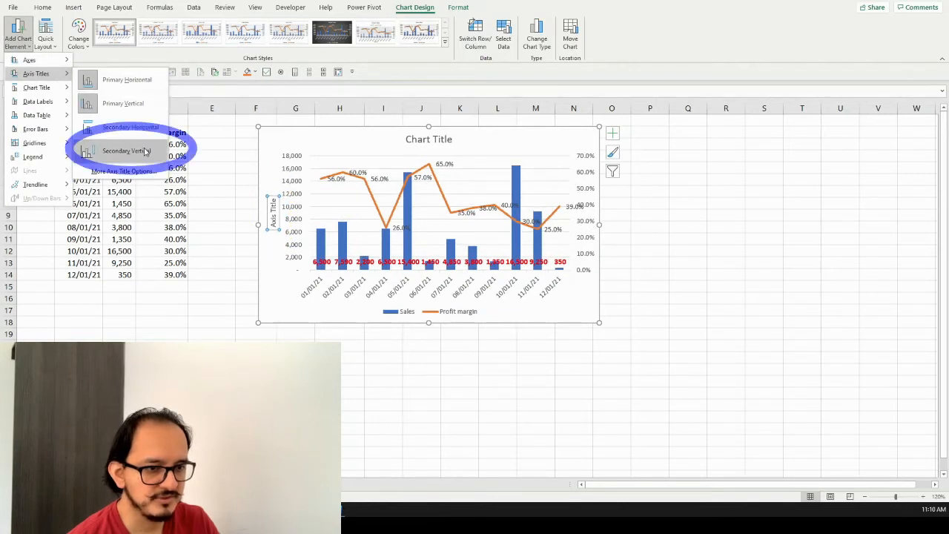
{"action": "left_click", "coordinate": [146, 151]}
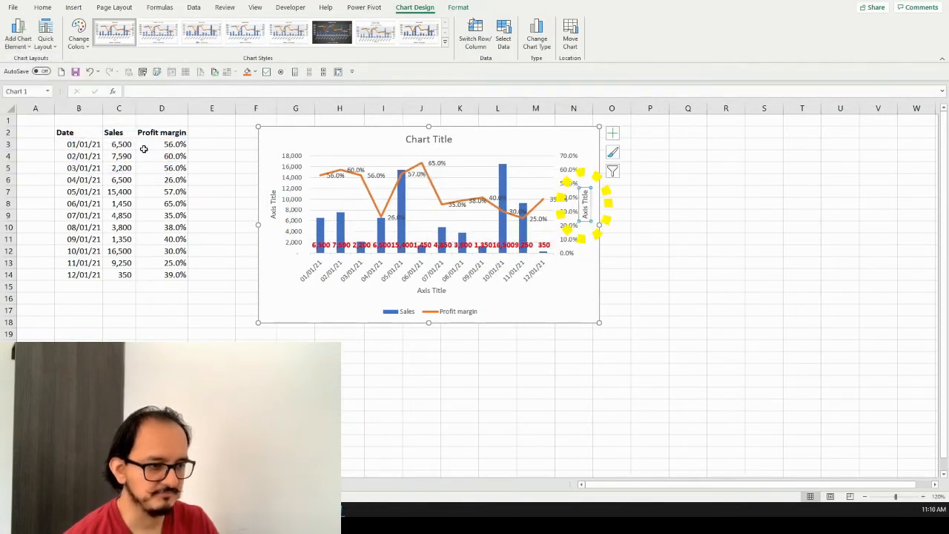
Rename the horizontal axis title to Date and the primary vertical axis title to Sales
{"action": "left_click", "coordinate": [442, 290]}
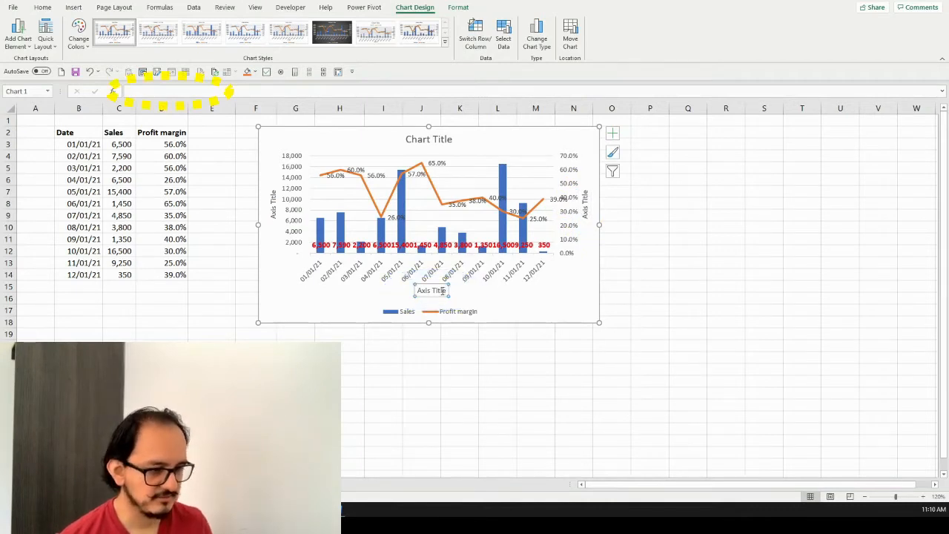
{"action": "type", "text": "Date"}
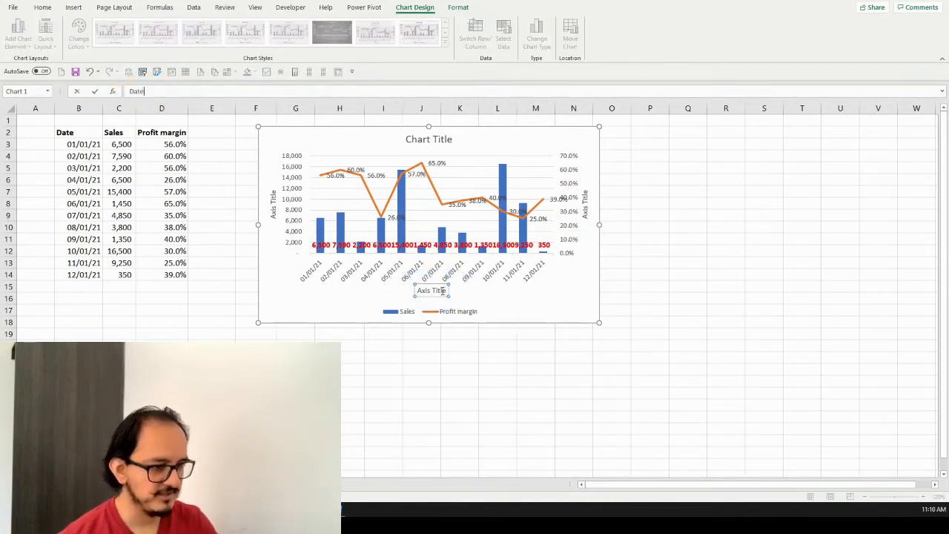
{"action": "key", "text": "Return"}
{"action": "double_click", "coordinate": [273, 202]}
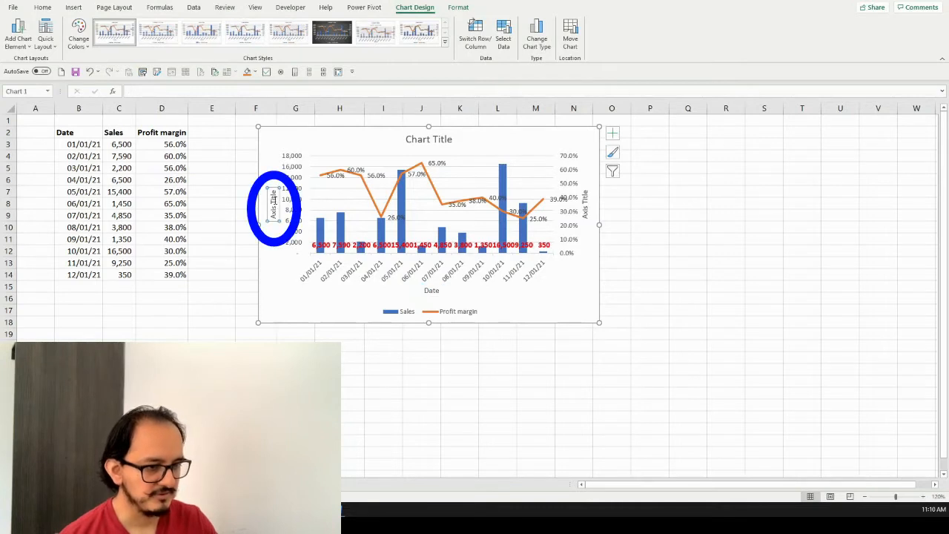
{"action": "type", "text": "Sal"}
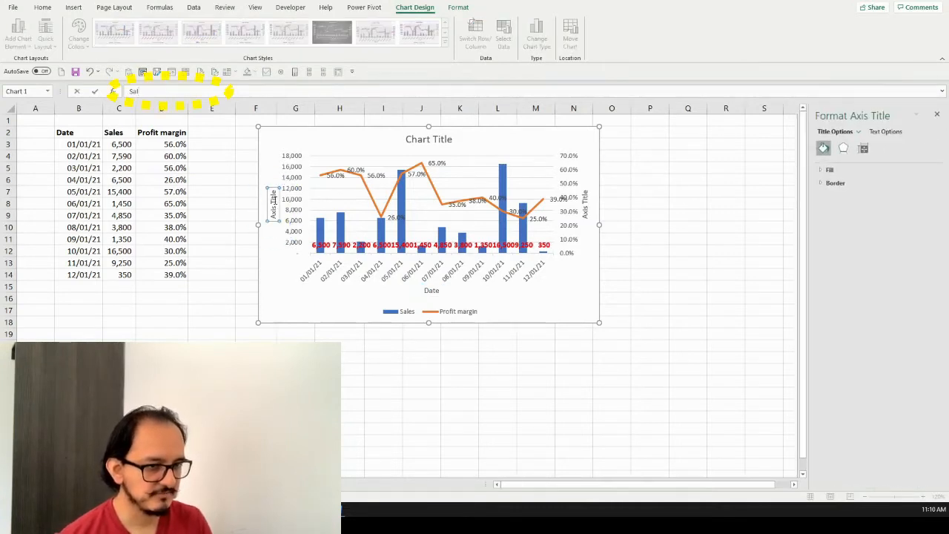
{"action": "type", "text": "es"}
{"action": "key", "text": "Return"}
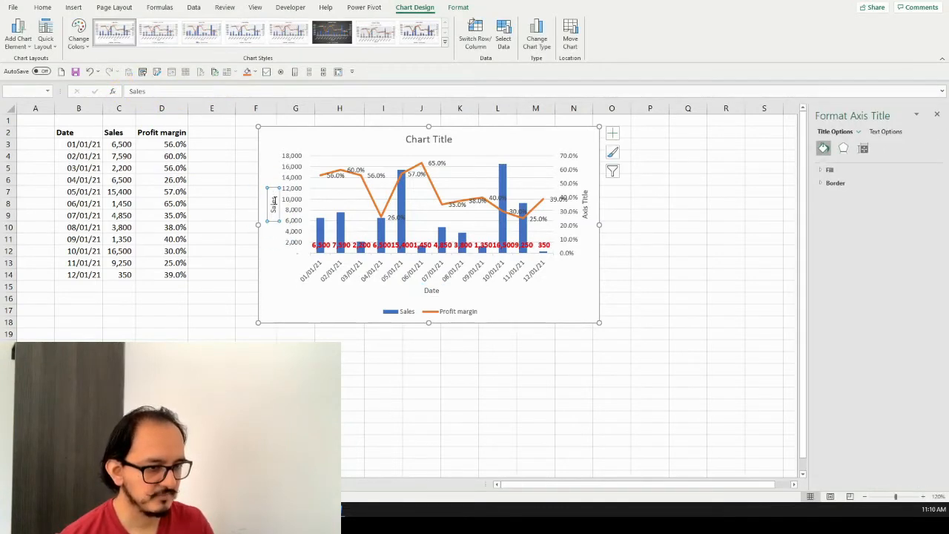
Rename the secondary vertical axis title to Profit Margin
{"action": "left_click", "coordinate": [588, 206]}
{"action": "type", "text": "Prof"}
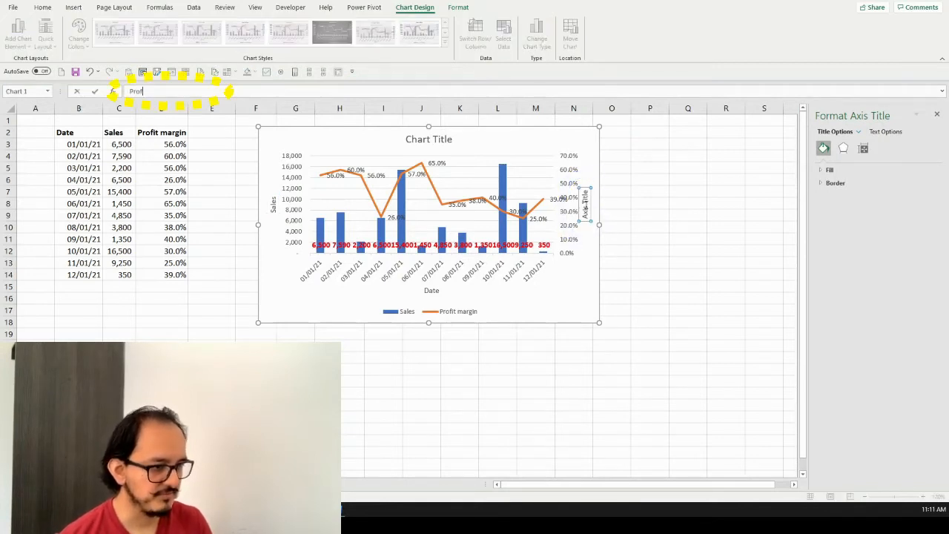
{"action": "type", "text": "it Margin"}
{"action": "key", "text": "Return"}
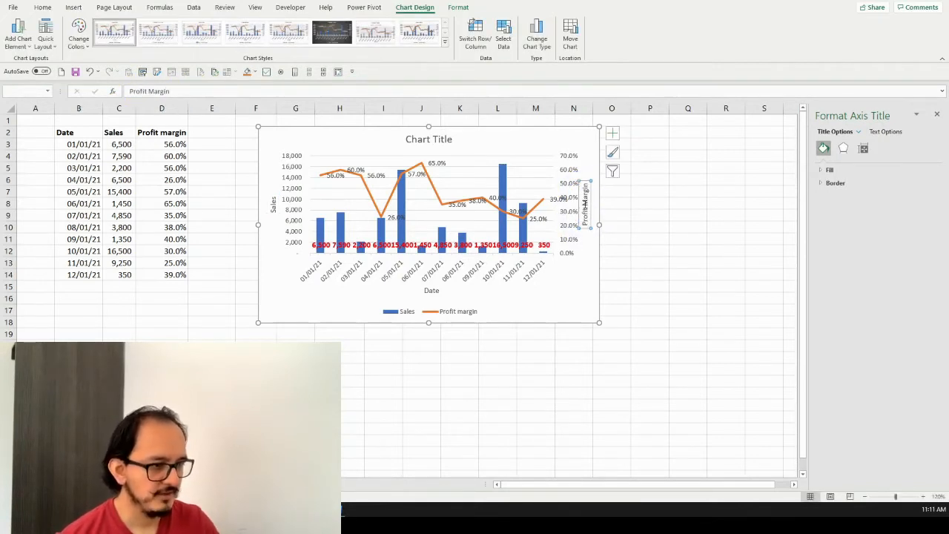
Change the chart title to Sales and Profit Margin
{"action": "left_click", "coordinate": [434, 140]}
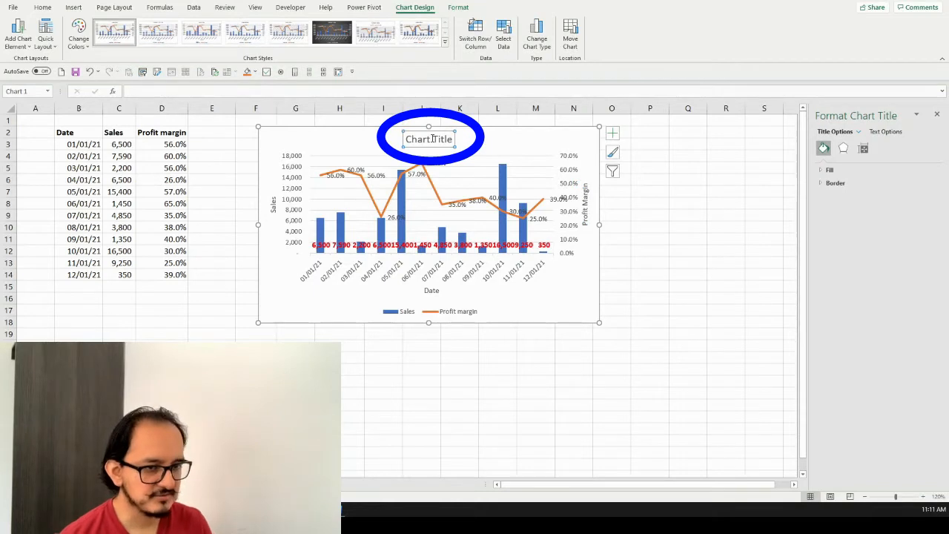
{"action": "type", "text": "Sales and >"}
{"action": "type", "text": "r"}
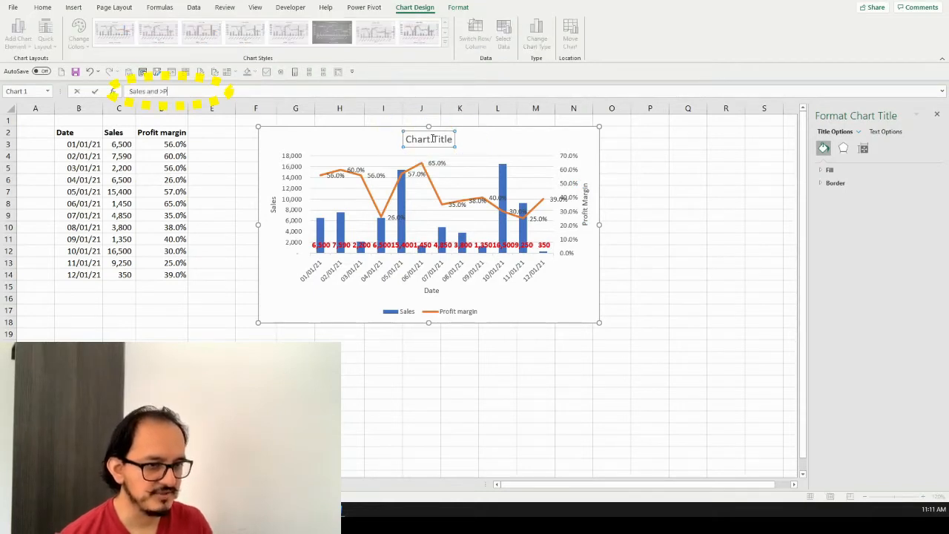
{"action": "type", "text": "ofit Margin"}
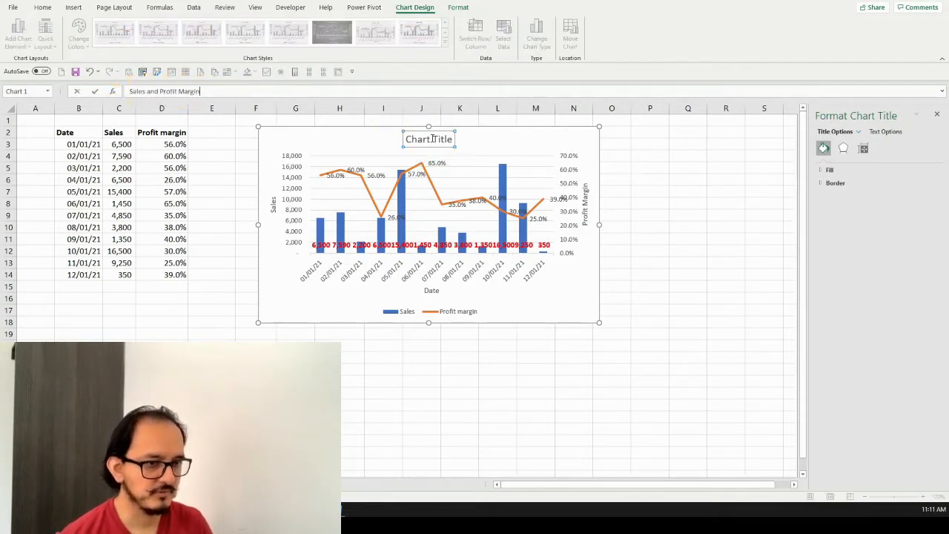
{"action": "key", "text": "Return"}
{"action": "key", "text": "Escape"}
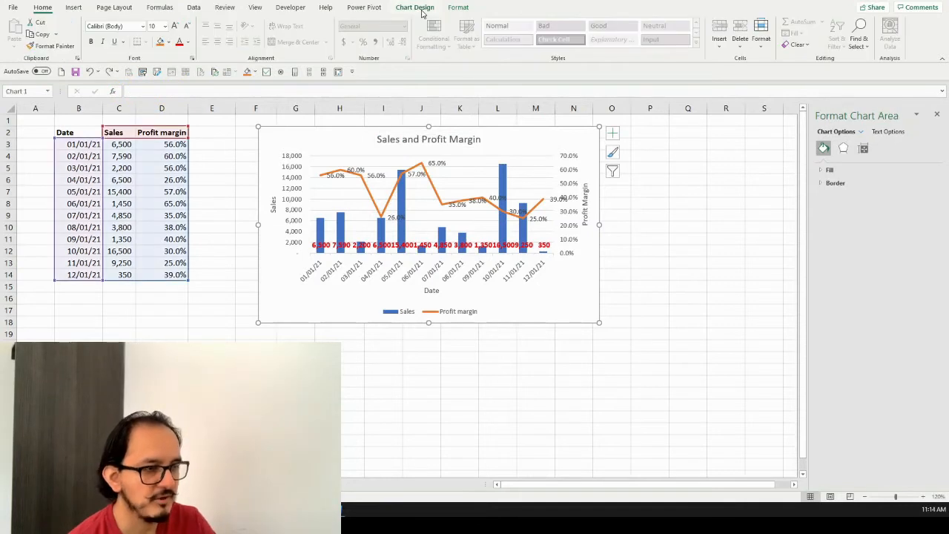
Apply the preset chart style with the dark background to the combo chart
{"action": "left_click", "coordinate": [419, 9]}
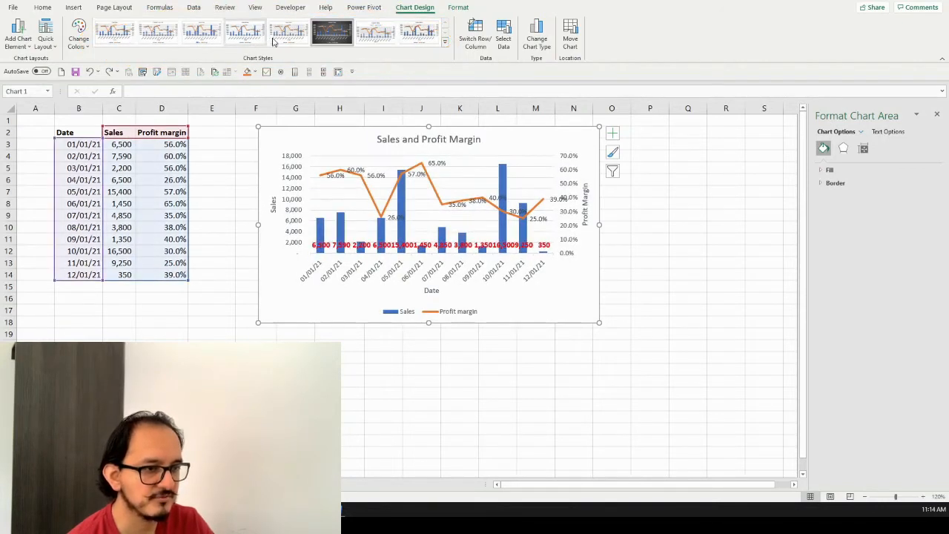
{"action": "left_click", "coordinate": [331, 37]}
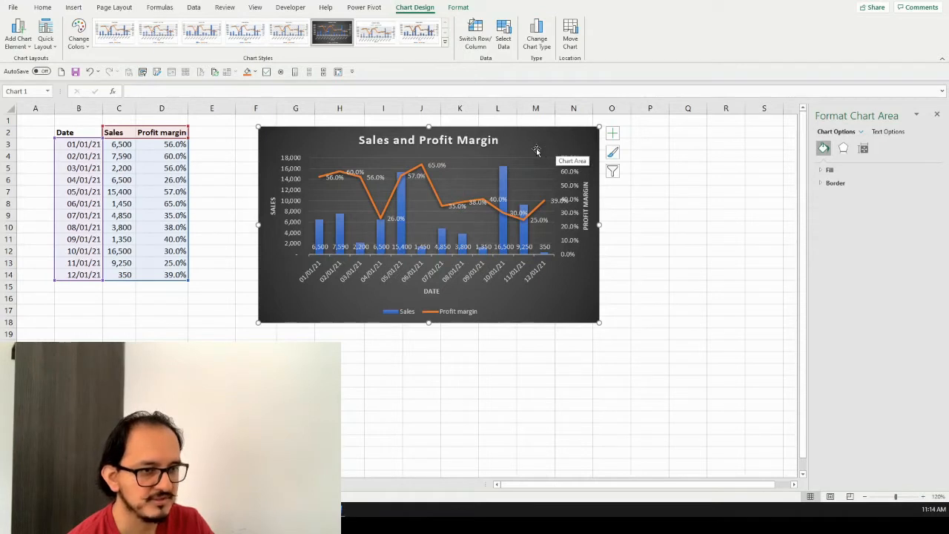
Set the font of all text in the combo chart to Segoe UI
{"action": "left_click", "coordinate": [52, 13]}
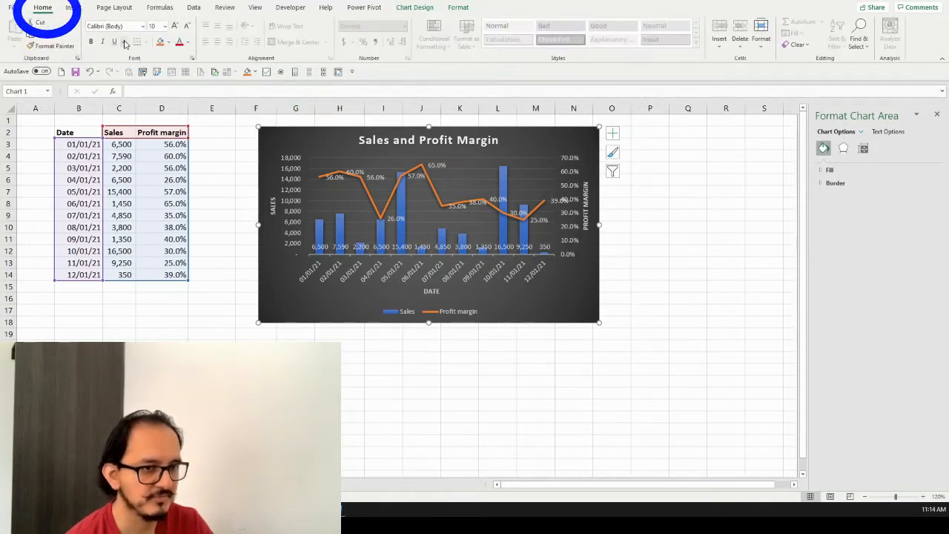
{"action": "left_click", "coordinate": [134, 27]}
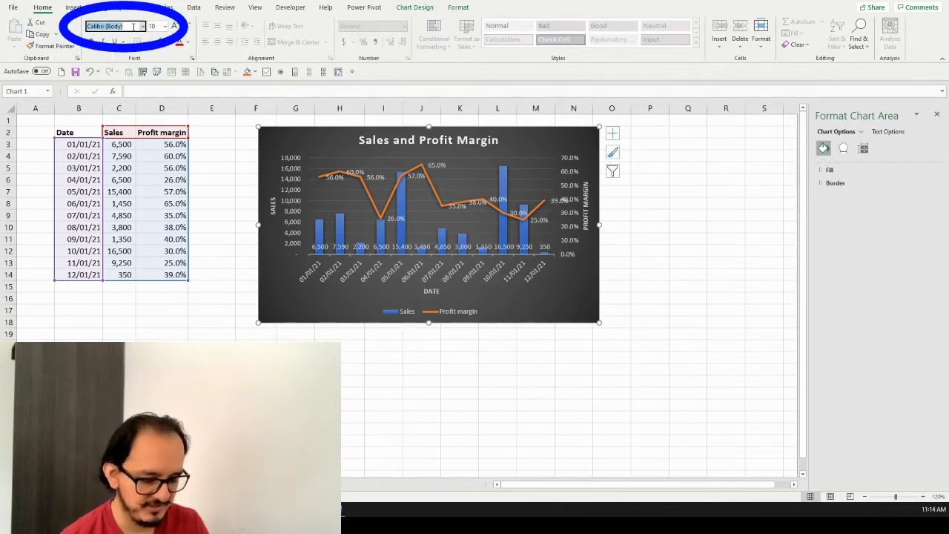
{"action": "type", "text": "Segoe"}
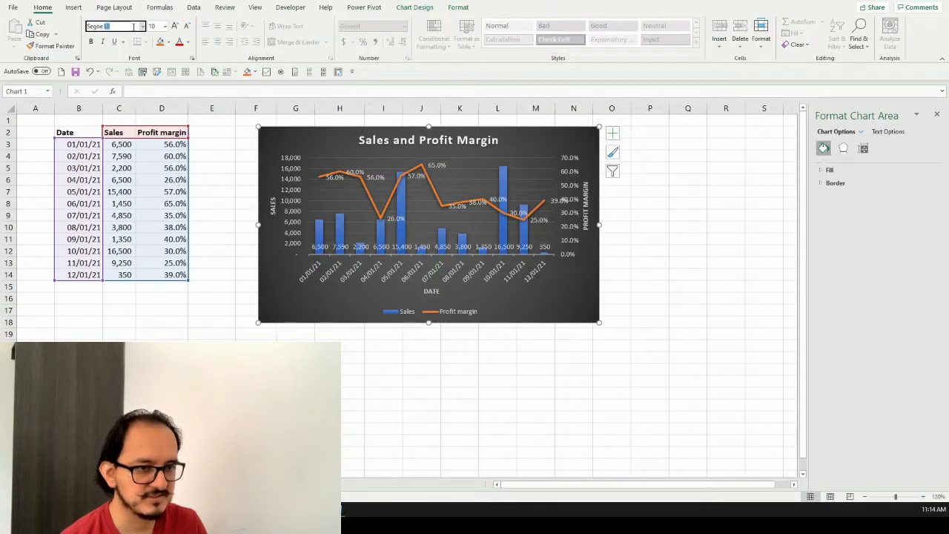
{"action": "type", "text": " UI"}
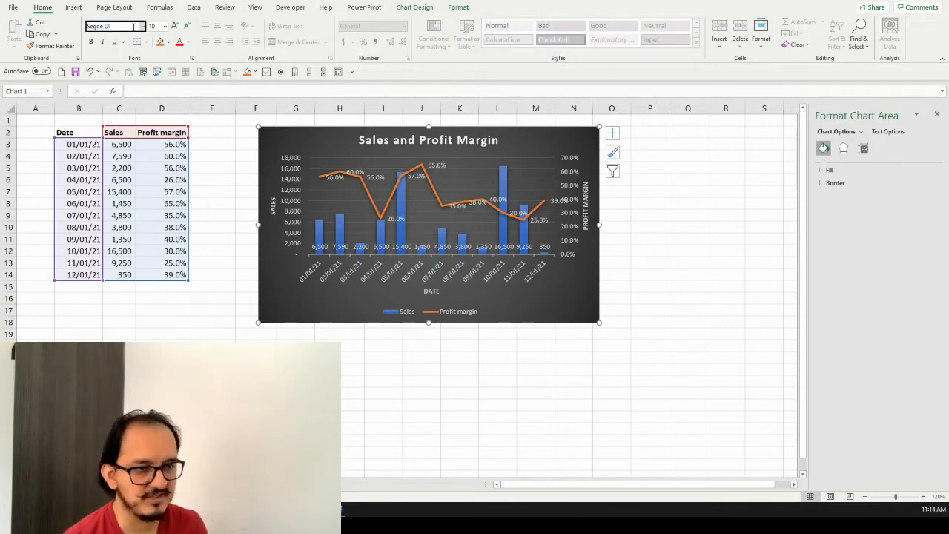
{"action": "key", "text": "Return"}
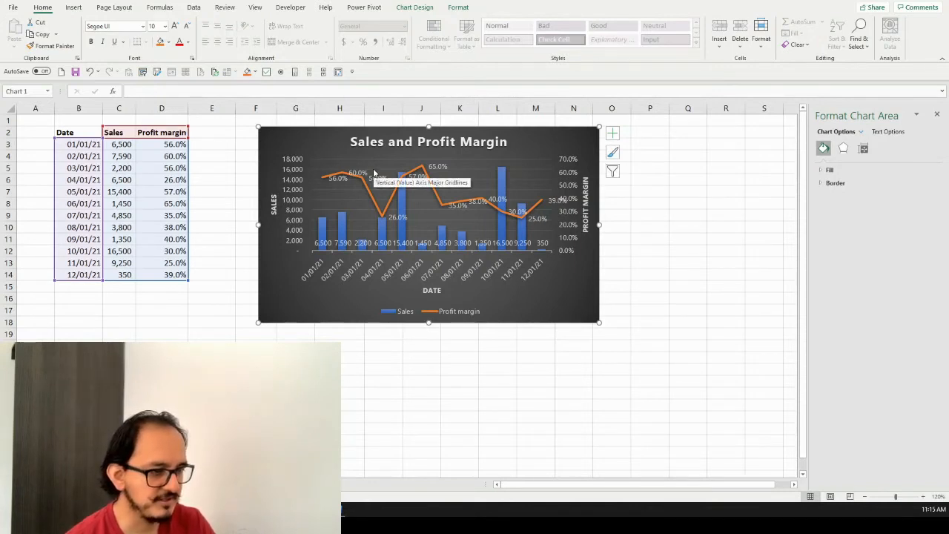
Recolor the combo chart with the gold monochromatic palette that runs from dark to light
{"action": "left_click", "coordinate": [428, 10]}
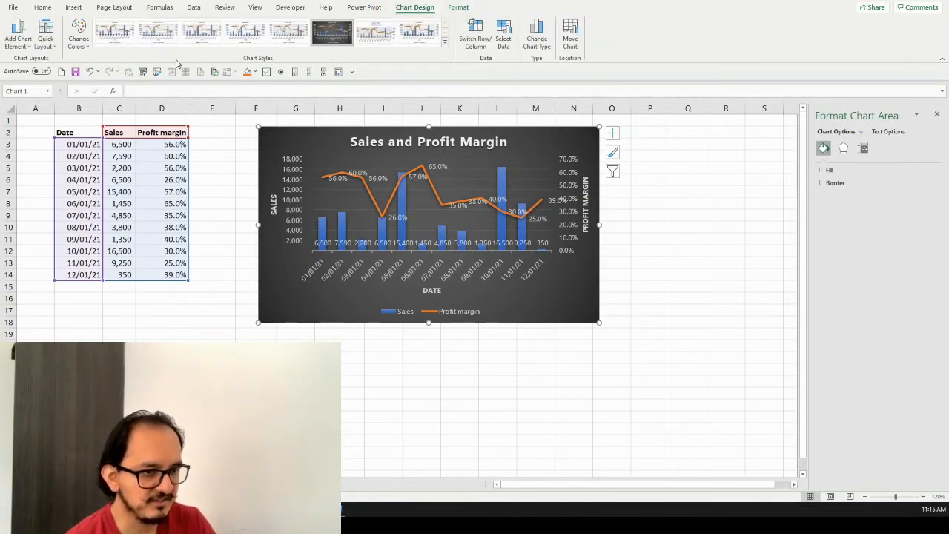
{"action": "left_click", "coordinate": [87, 51]}
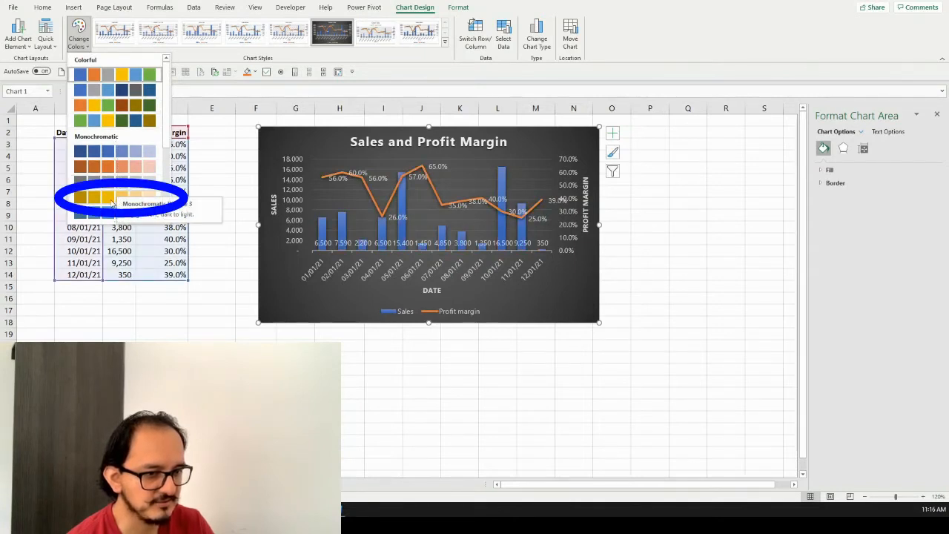
{"action": "key", "text": "Escape"}
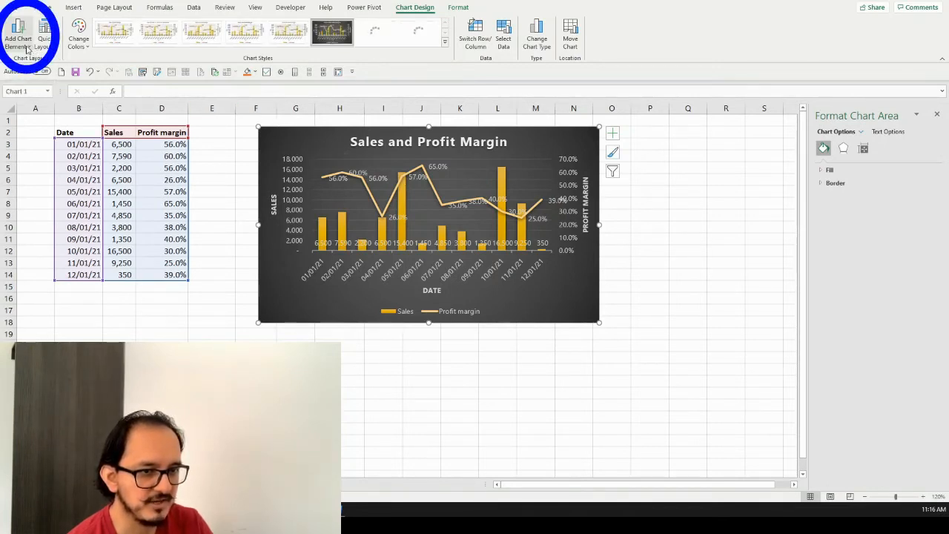
Remove the primary major horizontal gridlines from the combo chart
{"action": "left_click", "coordinate": [27, 49]}
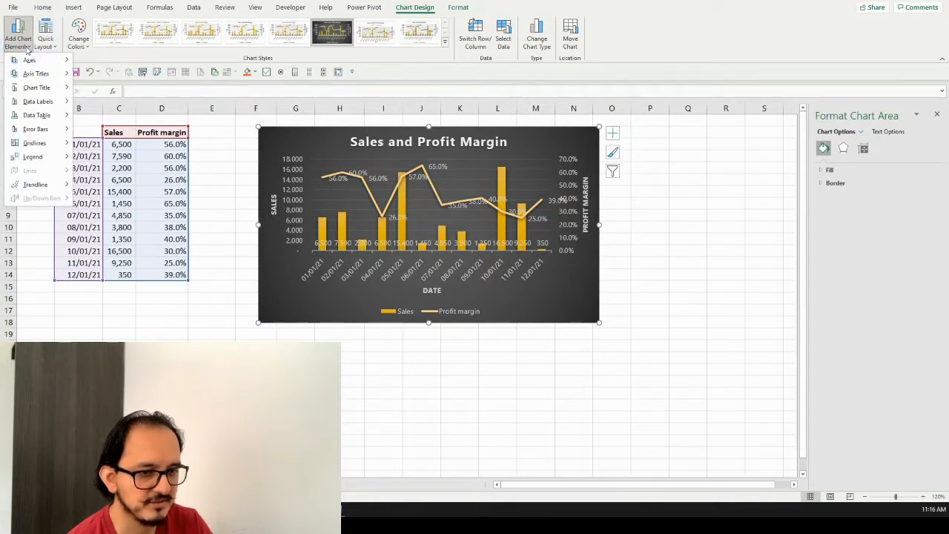
{"action": "mouse_move", "coordinate": [61, 143]}
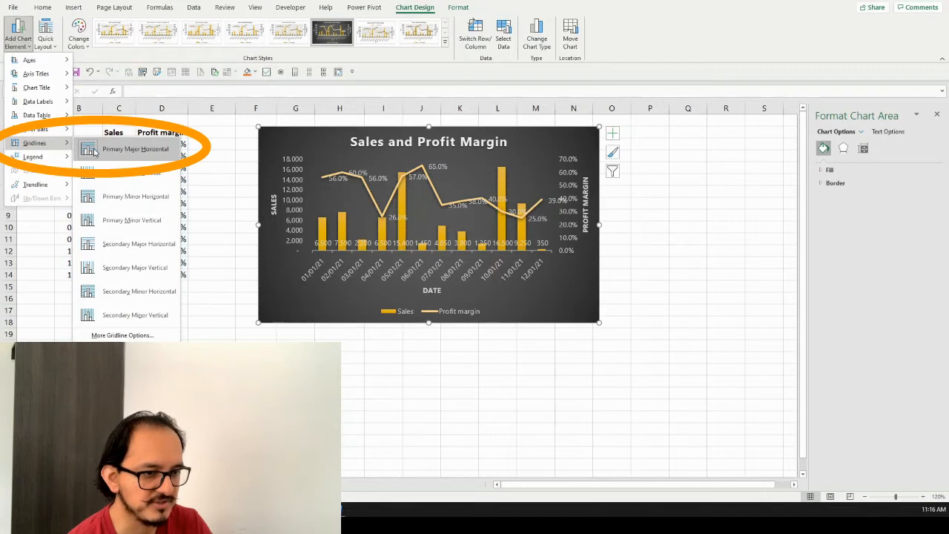
{"action": "left_click", "coordinate": [94, 151]}
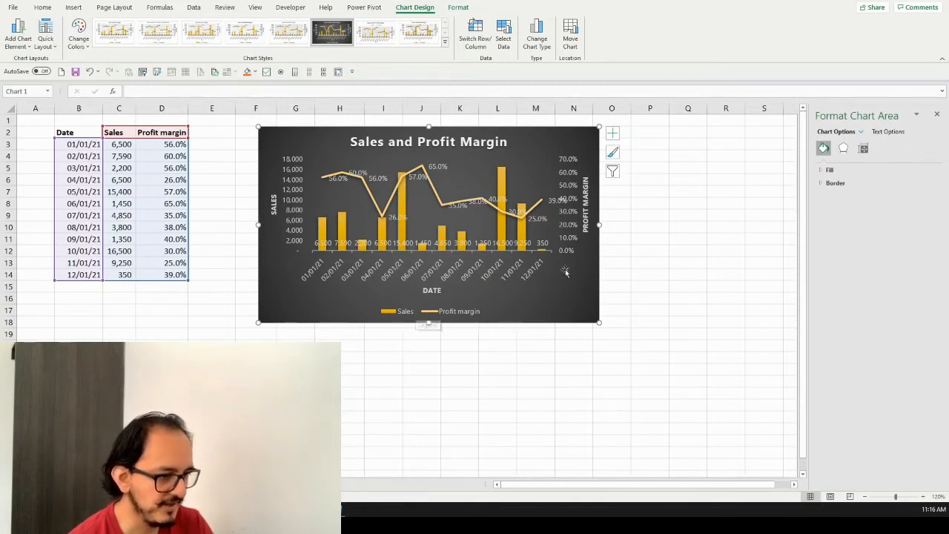
Set the chart's legend position to Right in the legend formatting options
{"action": "left_click", "coordinate": [464, 306]}
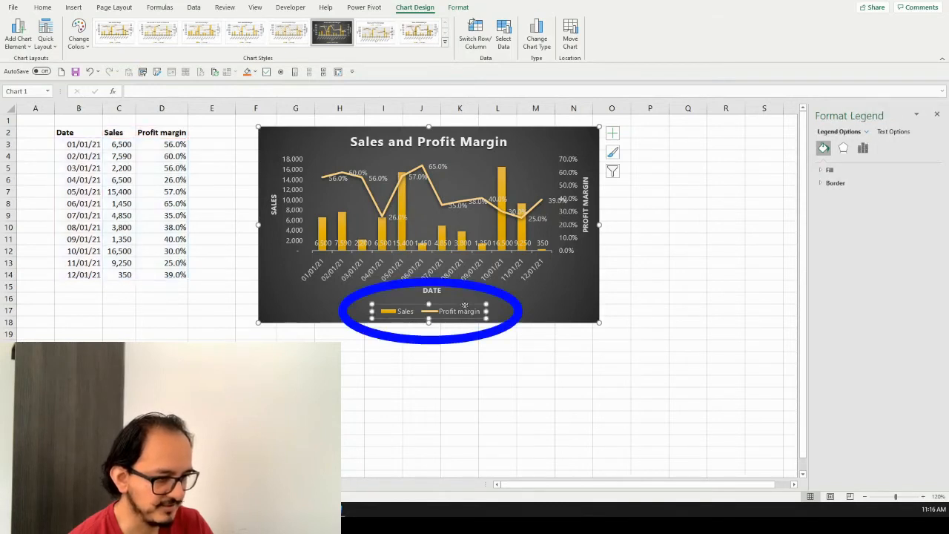
{"action": "right_click", "coordinate": [465, 307]}
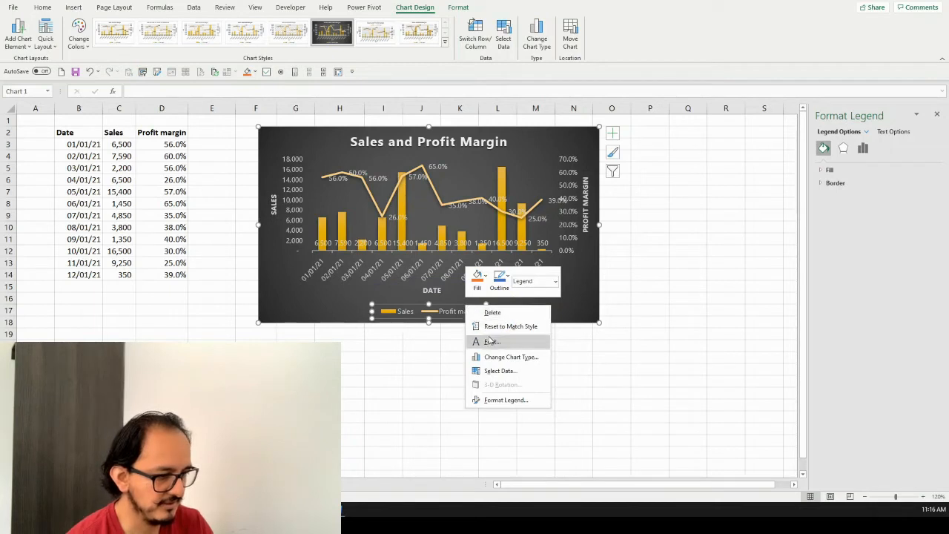
{"action": "left_click", "coordinate": [517, 402]}
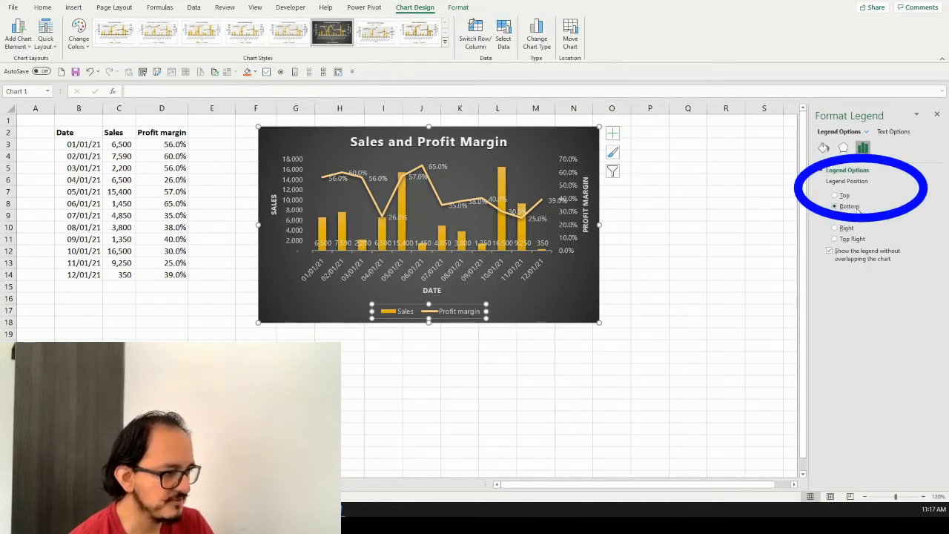
{"action": "left_click", "coordinate": [835, 229]}
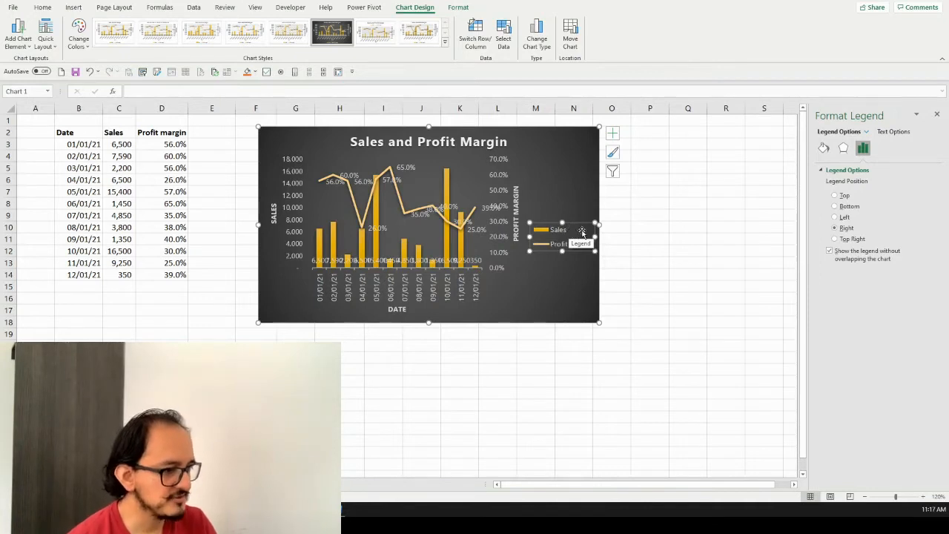
Give the legend a solid dark blue fill with 30% transparency
{"action": "left_click", "coordinate": [823, 149]}
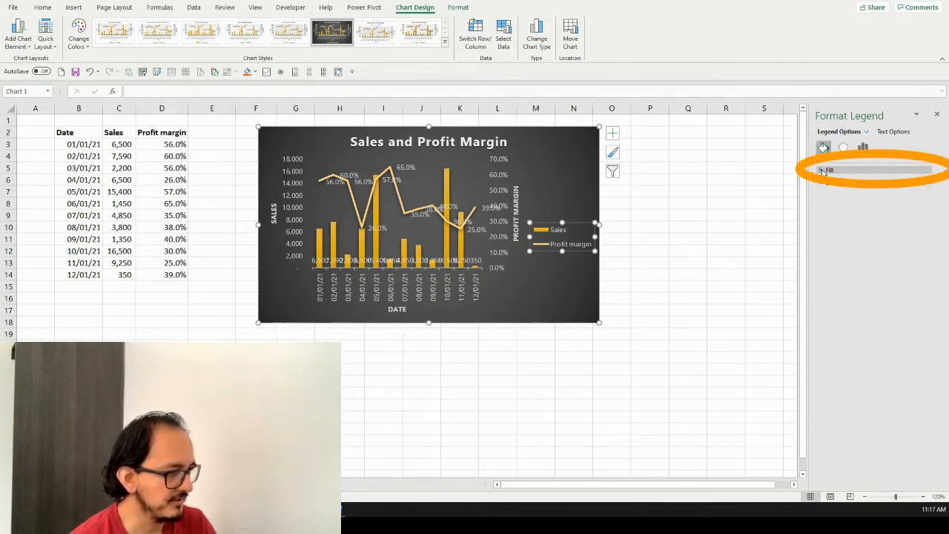
{"action": "left_click", "coordinate": [824, 171]}
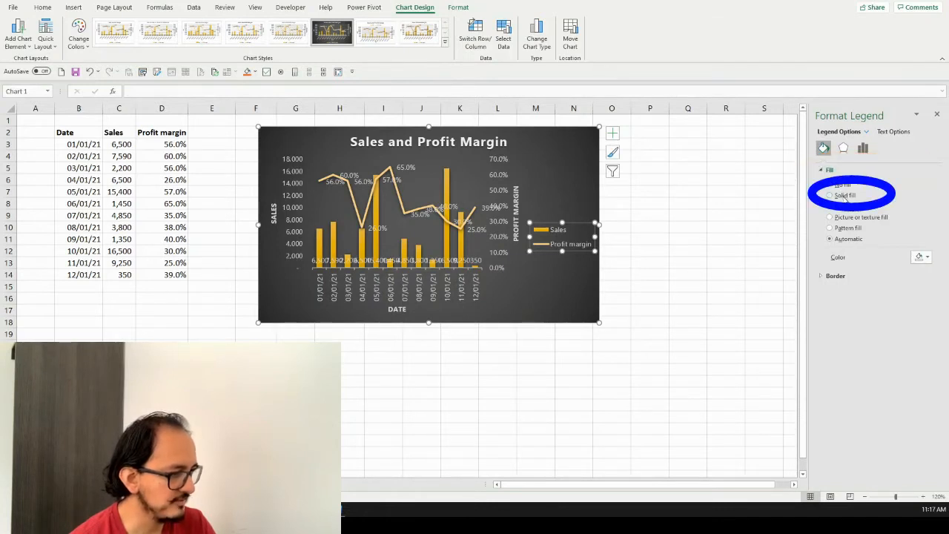
{"action": "left_click", "coordinate": [844, 195]}
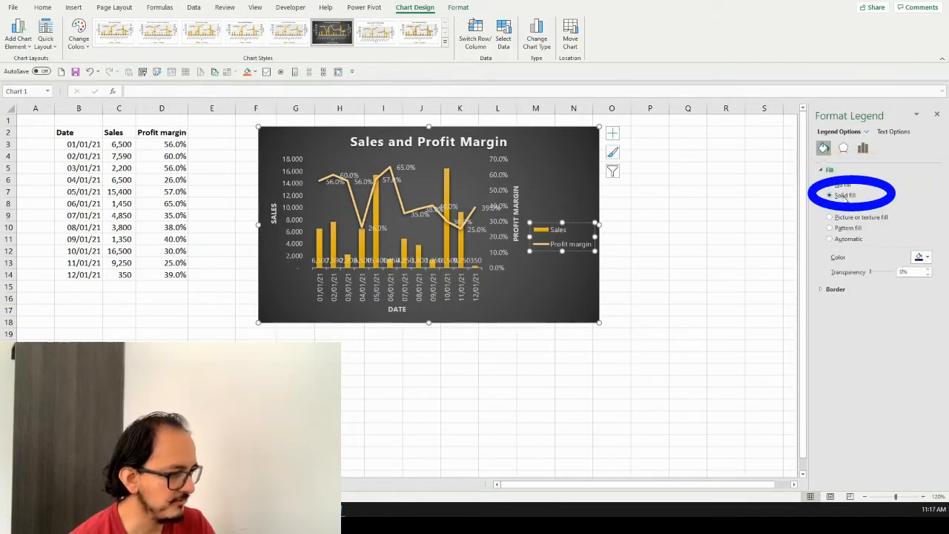
{"action": "left_click", "coordinate": [928, 259]}
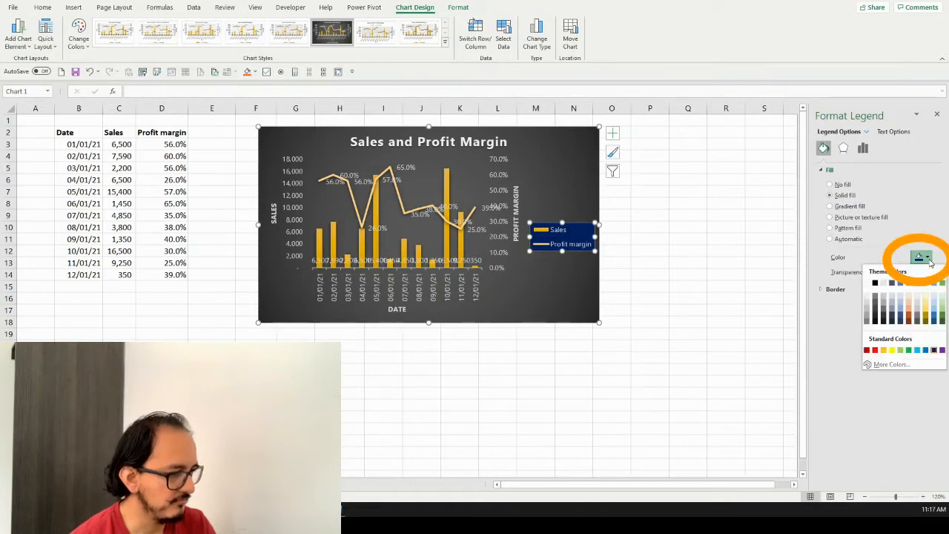
{"action": "left_click", "coordinate": [928, 258]}
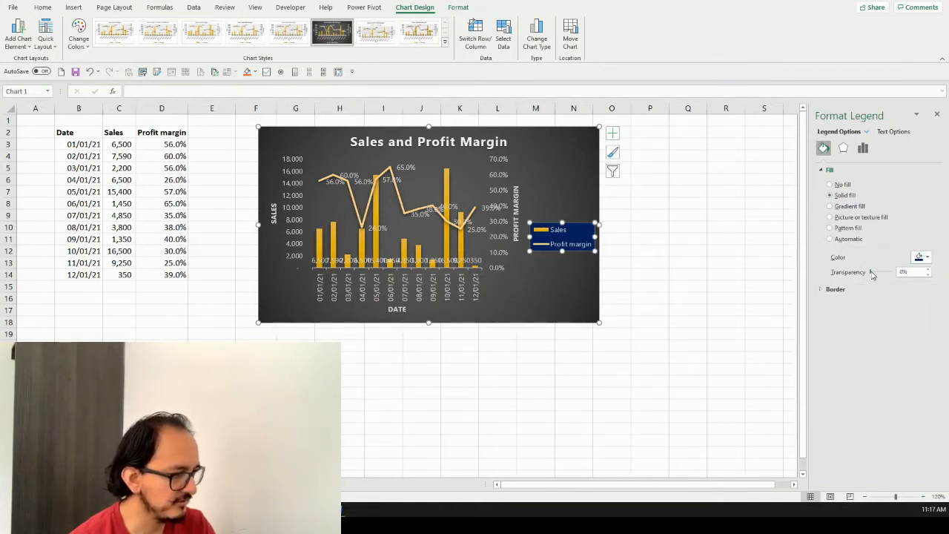
{"action": "left_click_drag", "start_coordinate": [872, 275], "coordinate": [879, 276]}
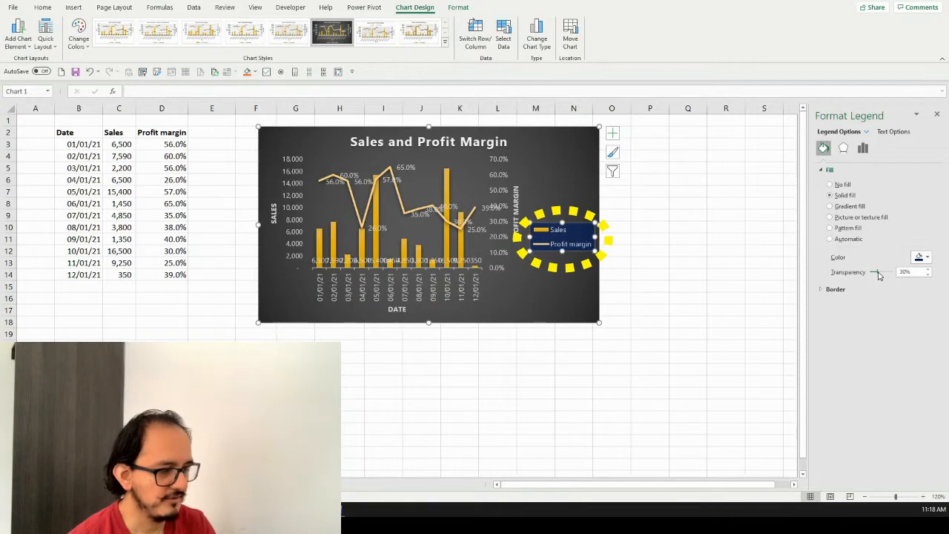
Place the Sales data labels at Outside End and give them a solid black fill
{"action": "left_click", "coordinate": [437, 263]}
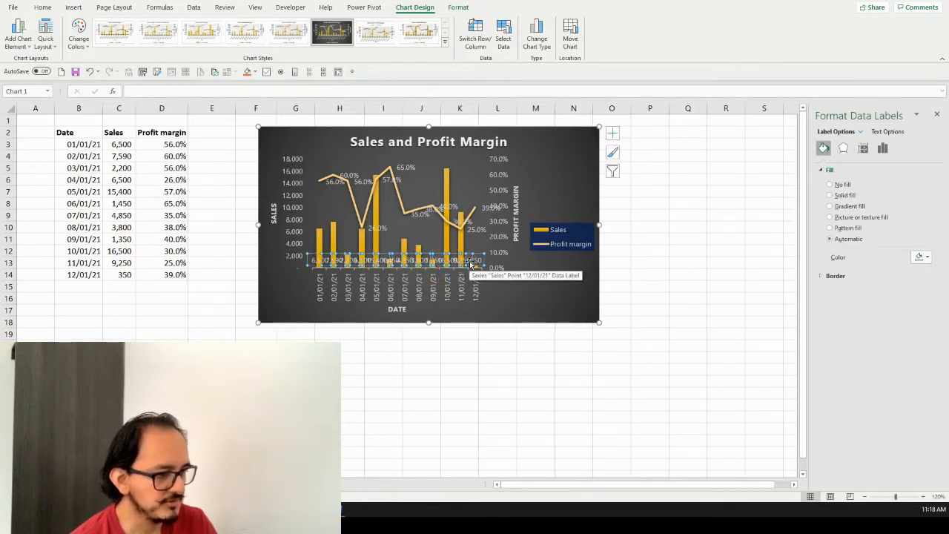
{"action": "left_click", "coordinate": [883, 150]}
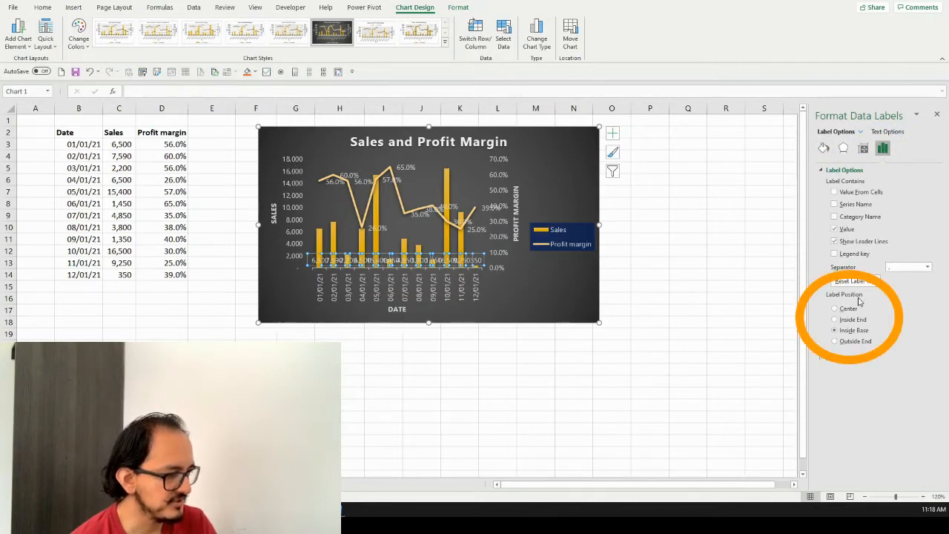
{"action": "left_click", "coordinate": [852, 343]}
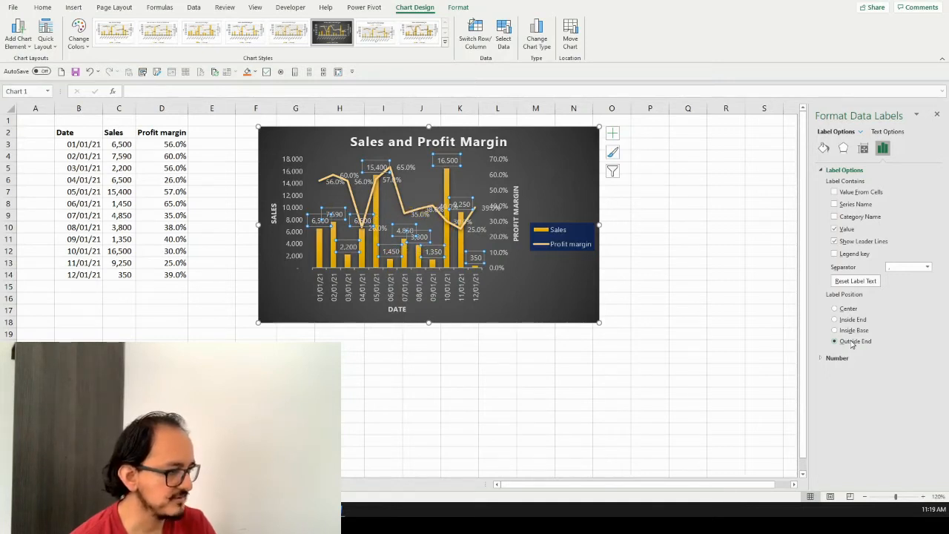
{"action": "left_click", "coordinate": [824, 151]}
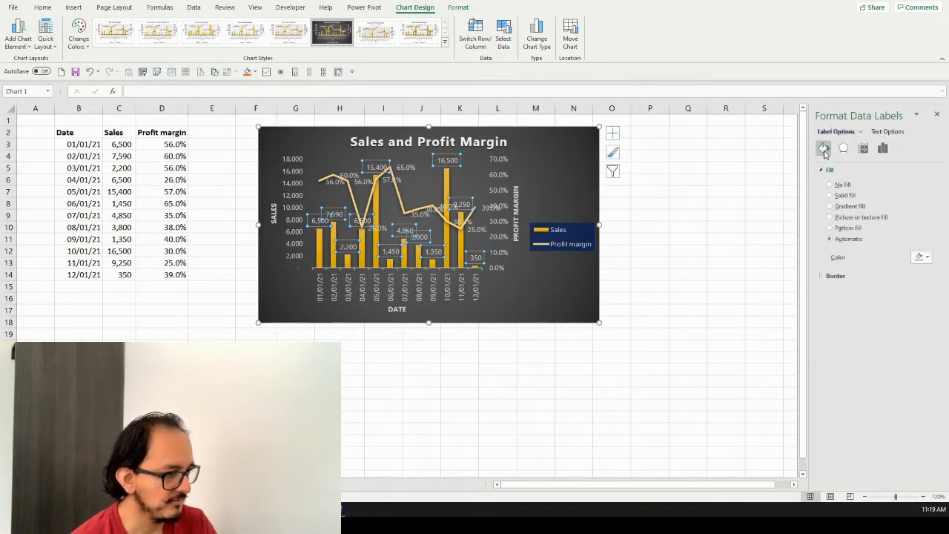
{"action": "left_click", "coordinate": [849, 197]}
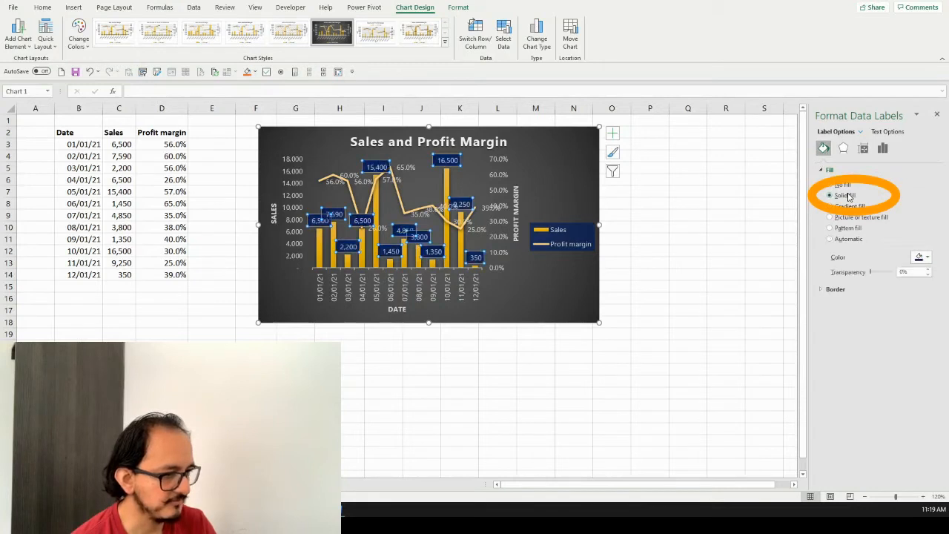
{"action": "left_click", "coordinate": [928, 258]}
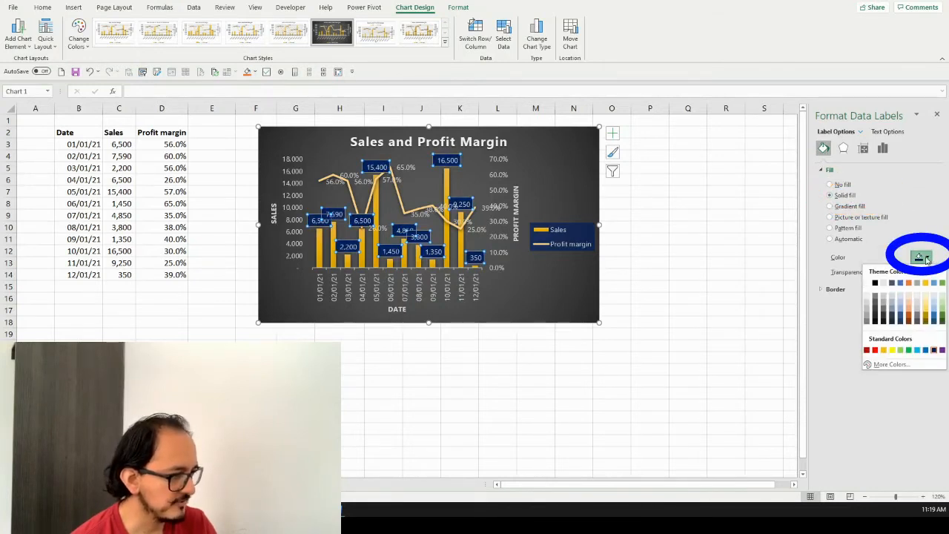
{"action": "left_click", "coordinate": [875, 284]}
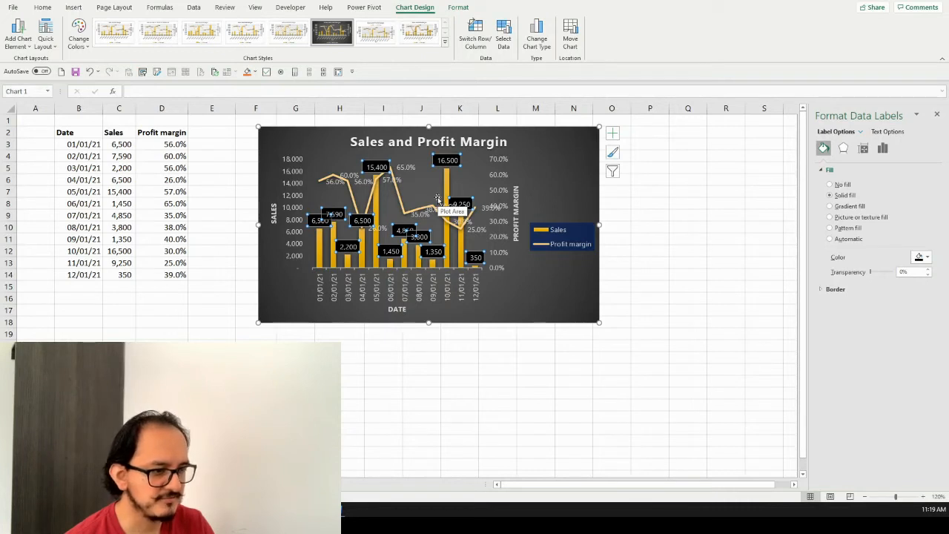
Delete the data labels of the Profit margin line
{"action": "left_click", "coordinate": [411, 168]}
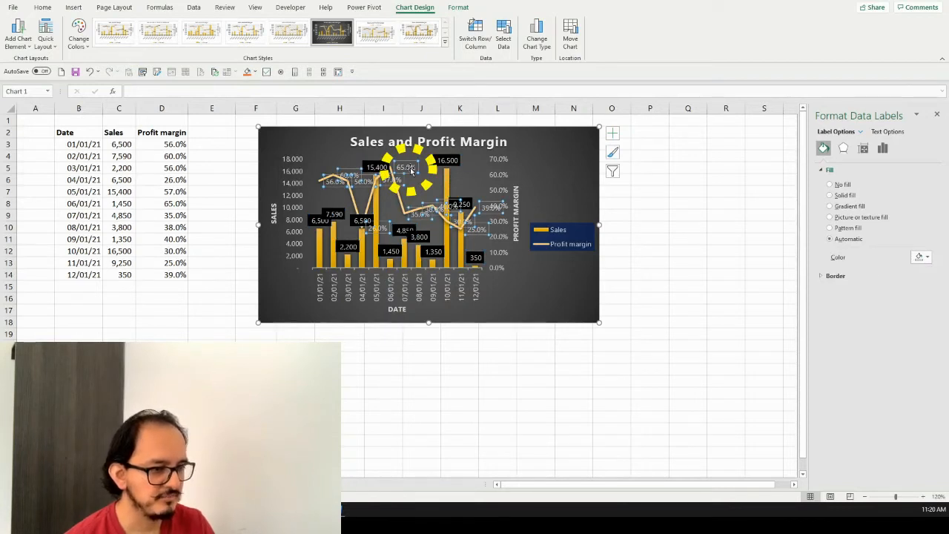
{"action": "key", "text": "Delete"}
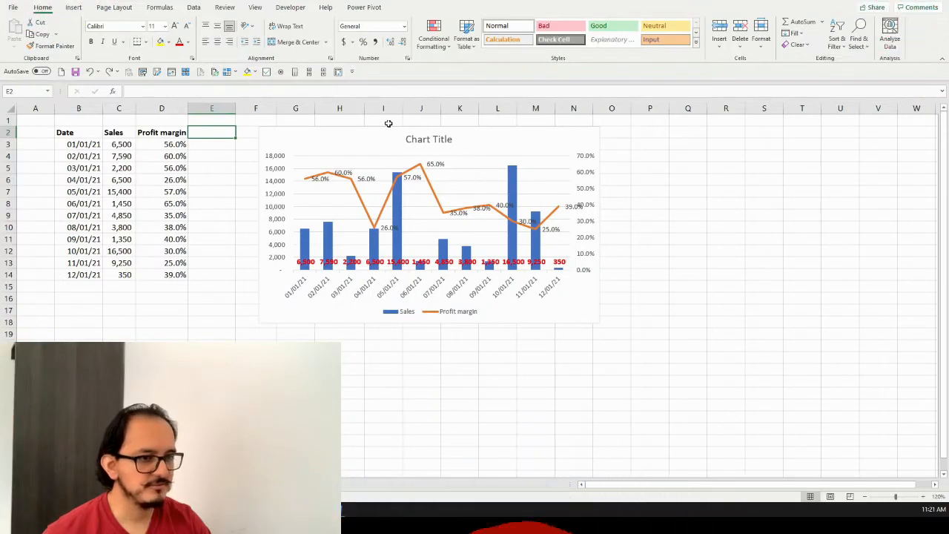
Change the title of the unstyled combo chart to Sales and Profit Margin
{"action": "left_click", "coordinate": [448, 140]}
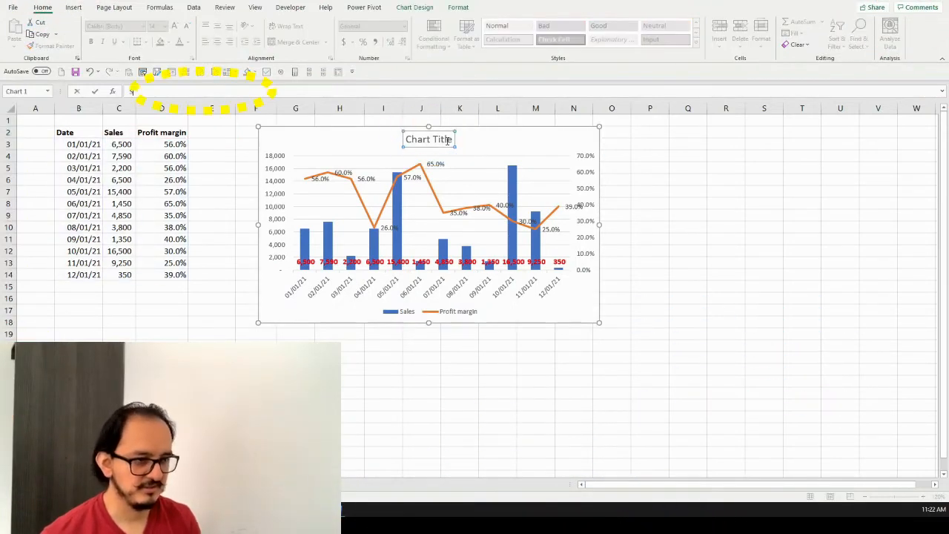
{"action": "type", "text": "Sales and Pr"}
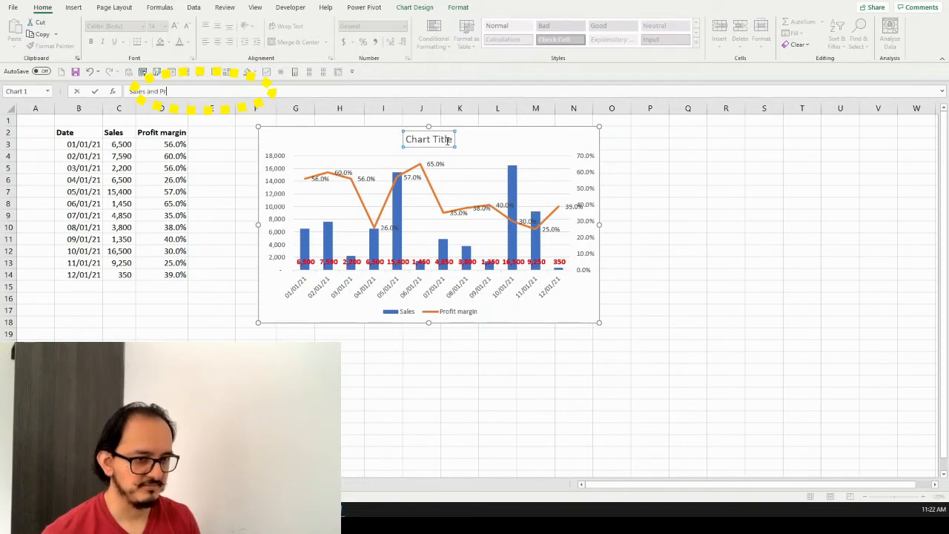
{"action": "type", "text": "ofit Margin"}
{"action": "key", "text": "Return"}
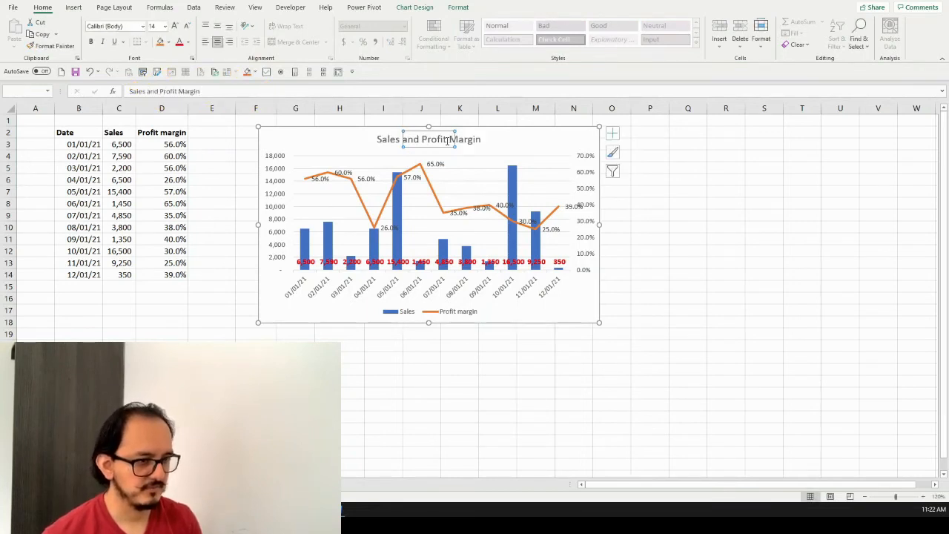
Apply chart Style 3 to the combo chart and recolor it with Colorful Palette 3
{"action": "left_click", "coordinate": [514, 133]}
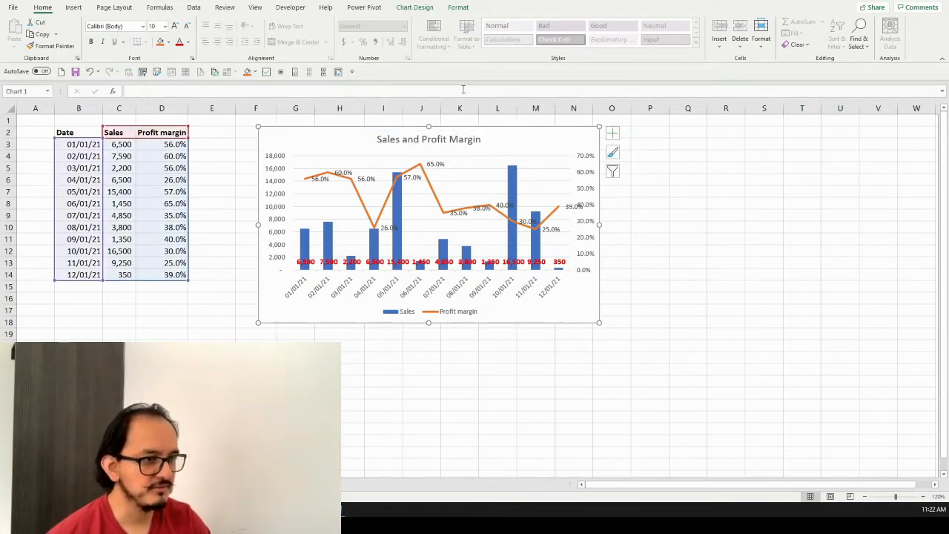
{"action": "left_click", "coordinate": [419, 8]}
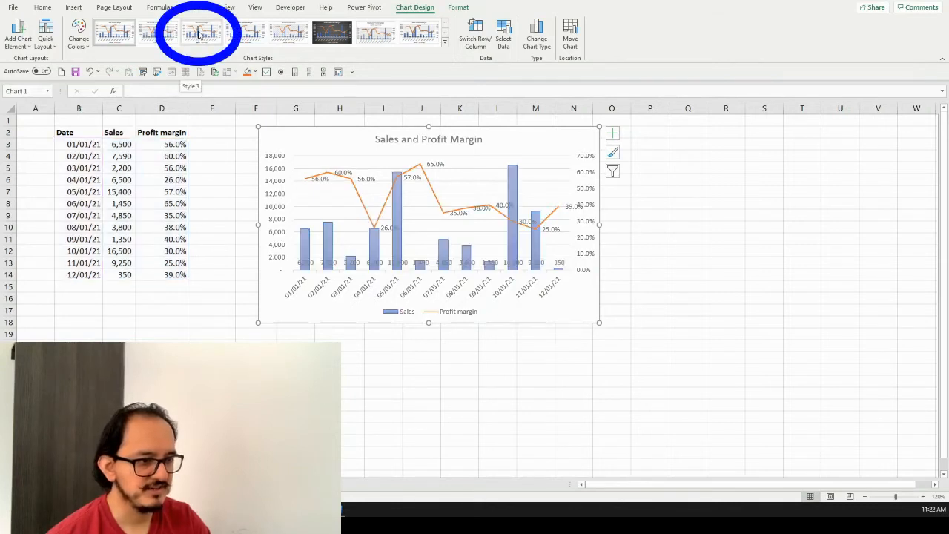
{"action": "left_click", "coordinate": [200, 35]}
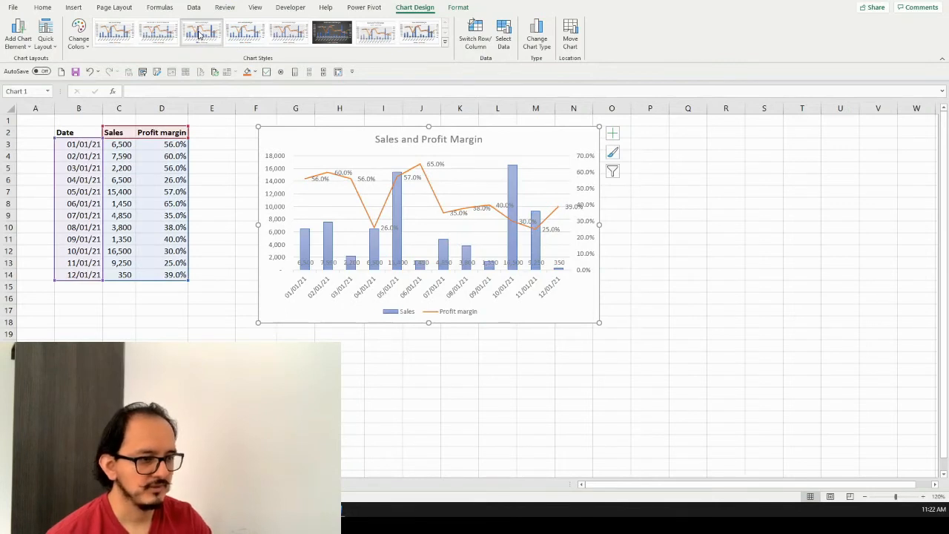
{"action": "left_click", "coordinate": [87, 52]}
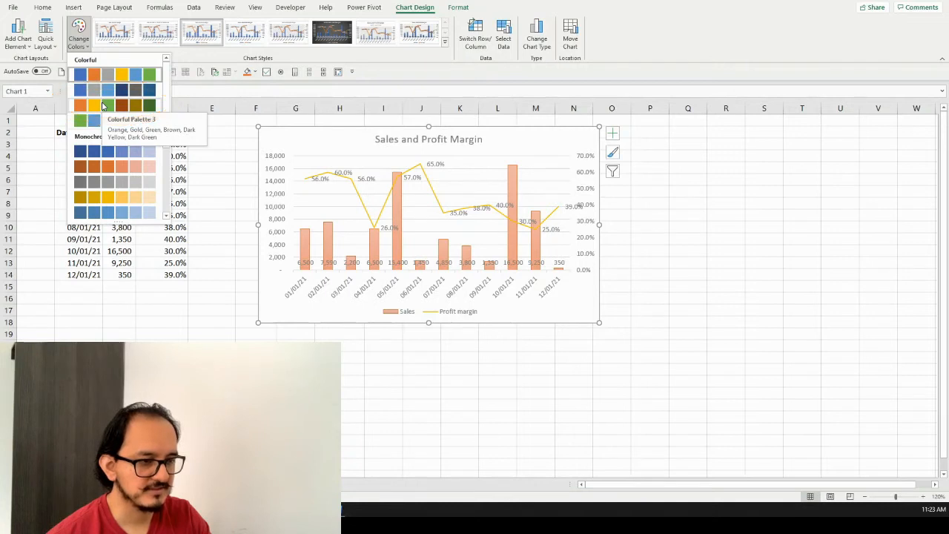
{"action": "left_click", "coordinate": [102, 105]}
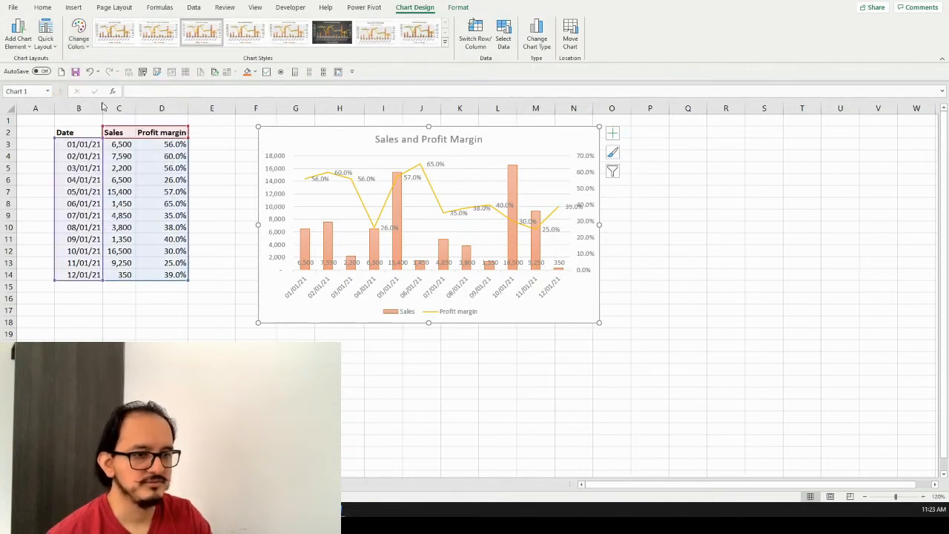
Change the font of the whole chart to Century Gothic
{"action": "left_click", "coordinate": [46, 8]}
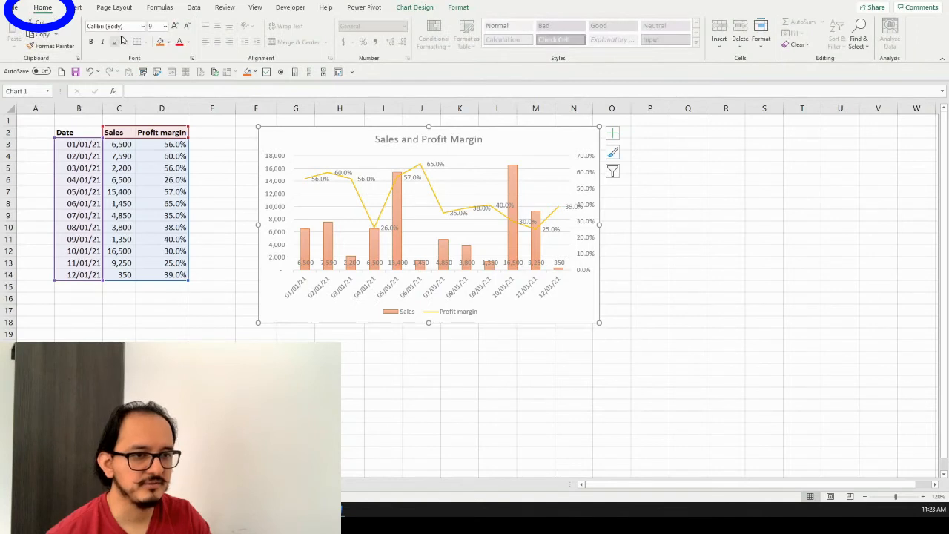
{"action": "left_click", "coordinate": [143, 26]}
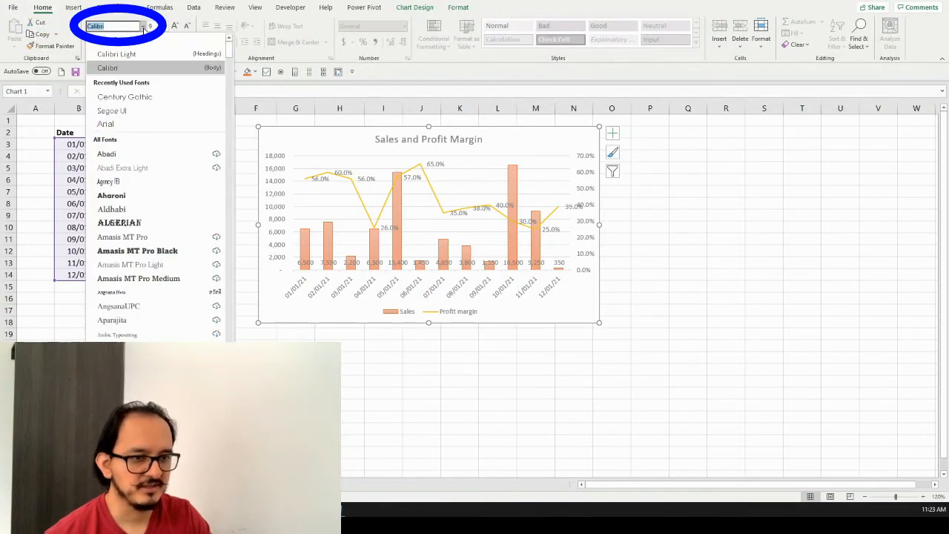
{"action": "left_click", "coordinate": [162, 96]}
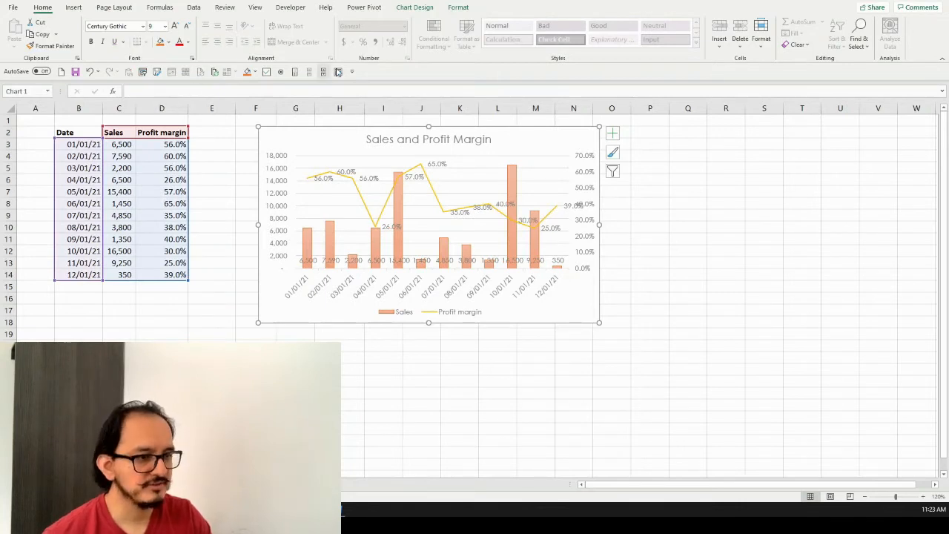
Remove the primary major horizontal gridlines from the chart
{"action": "left_click", "coordinate": [427, 13]}
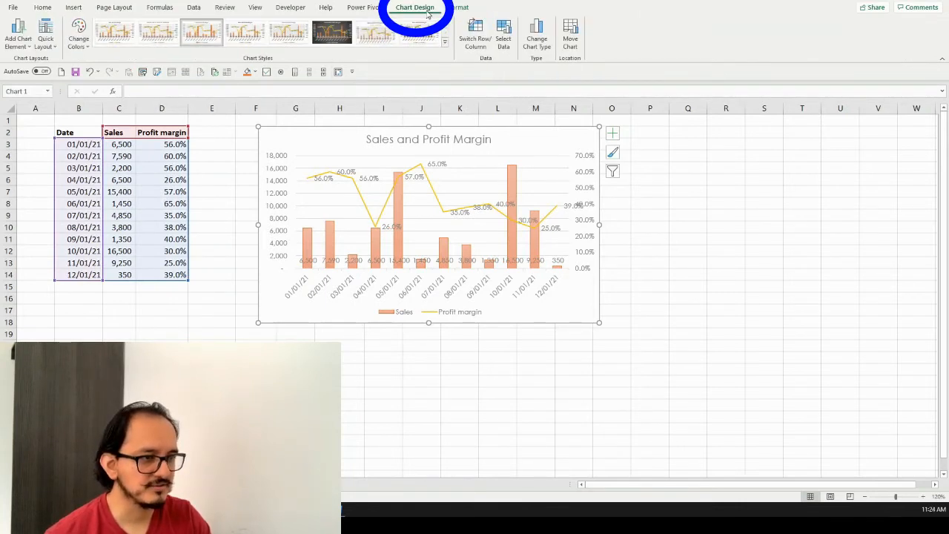
{"action": "left_click", "coordinate": [29, 45]}
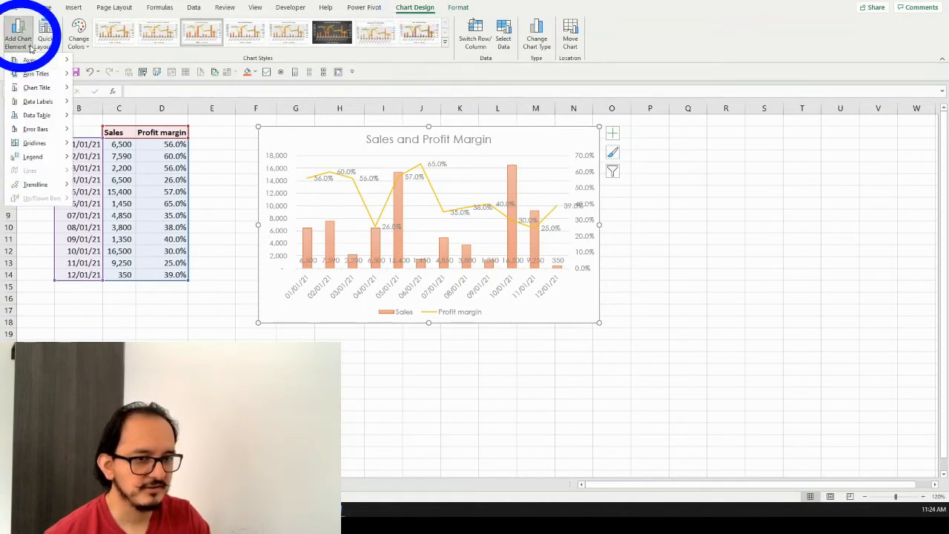
{"action": "left_click", "coordinate": [58, 143]}
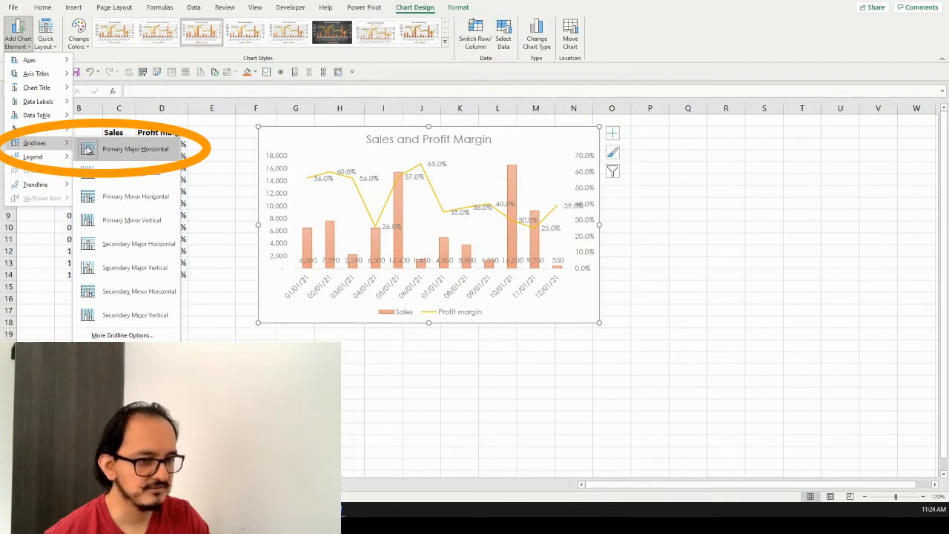
{"action": "left_click", "coordinate": [88, 149]}
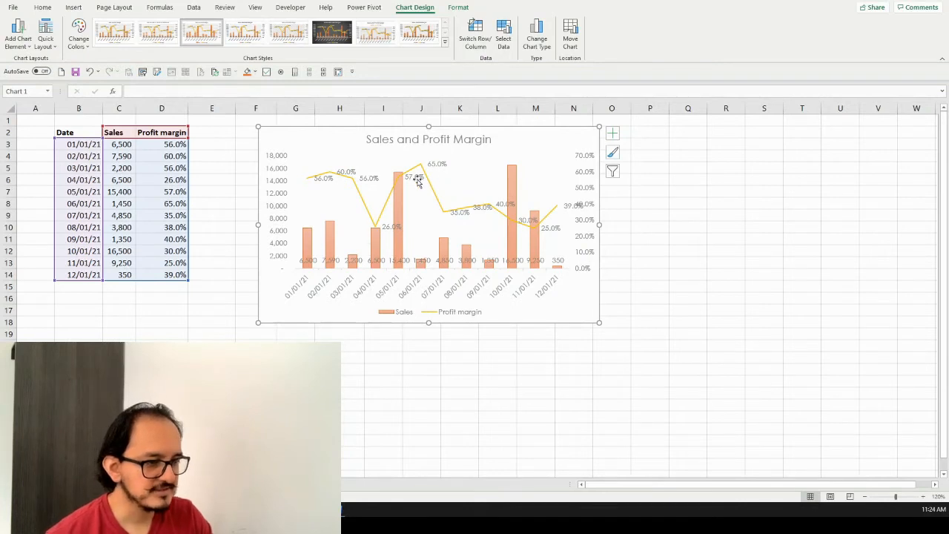
Delete the chart legend and the data labels of the Sales columns
{"action": "left_click", "coordinate": [393, 312]}
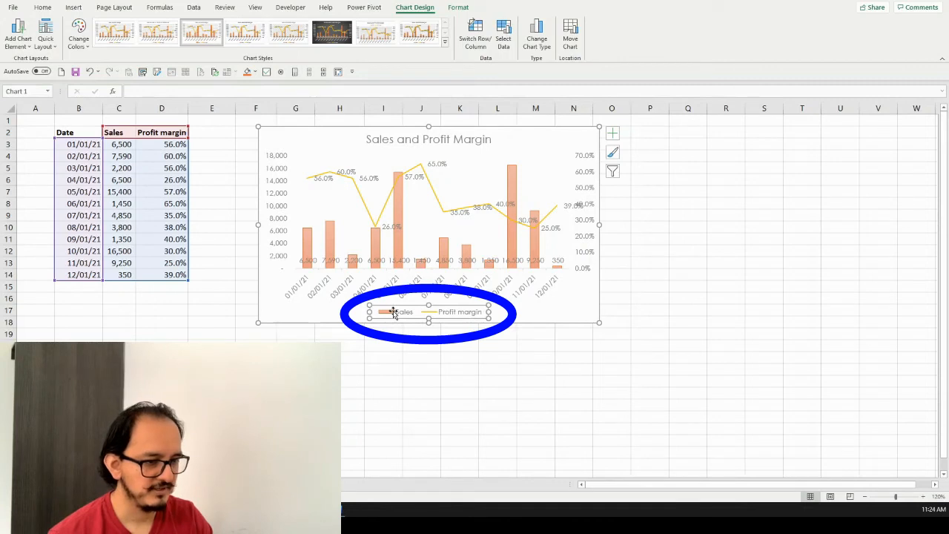
{"action": "key", "text": "Delete"}
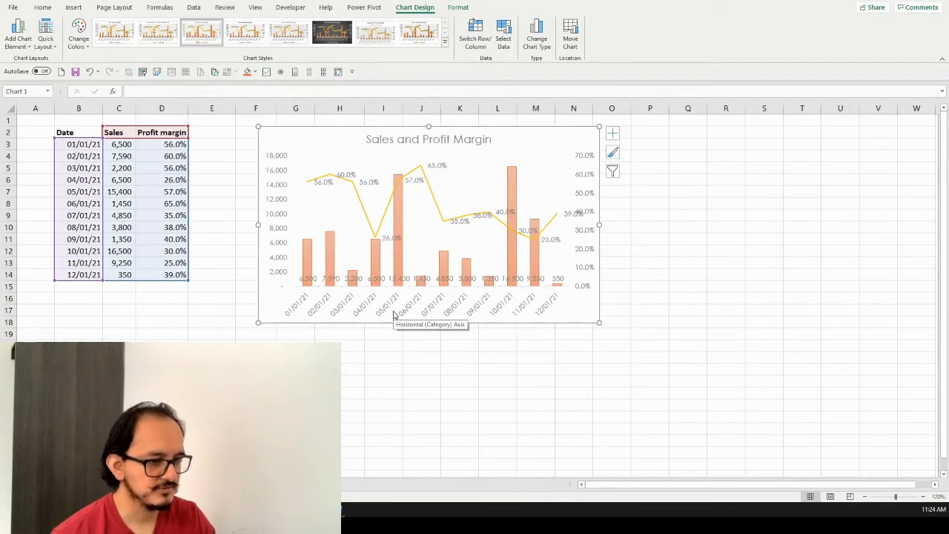
{"action": "left_click", "coordinate": [470, 278]}
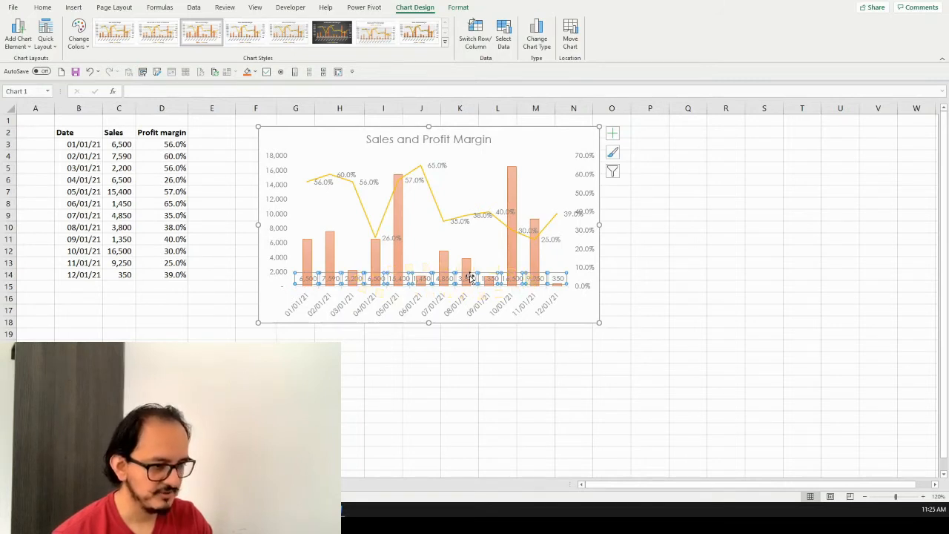
{"action": "key", "text": "Delete"}
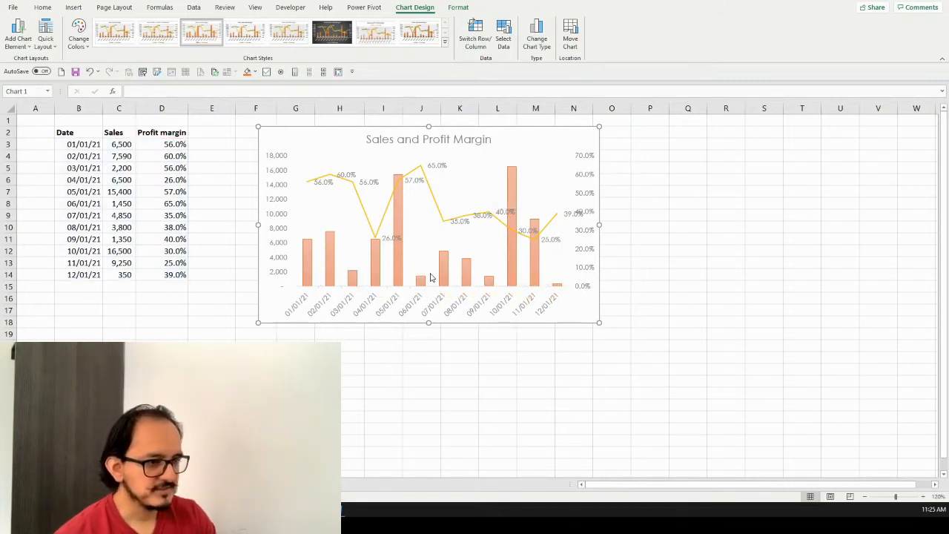
Set the dash type of the Profit margin line to Dash
{"action": "left_click", "coordinate": [435, 204]}
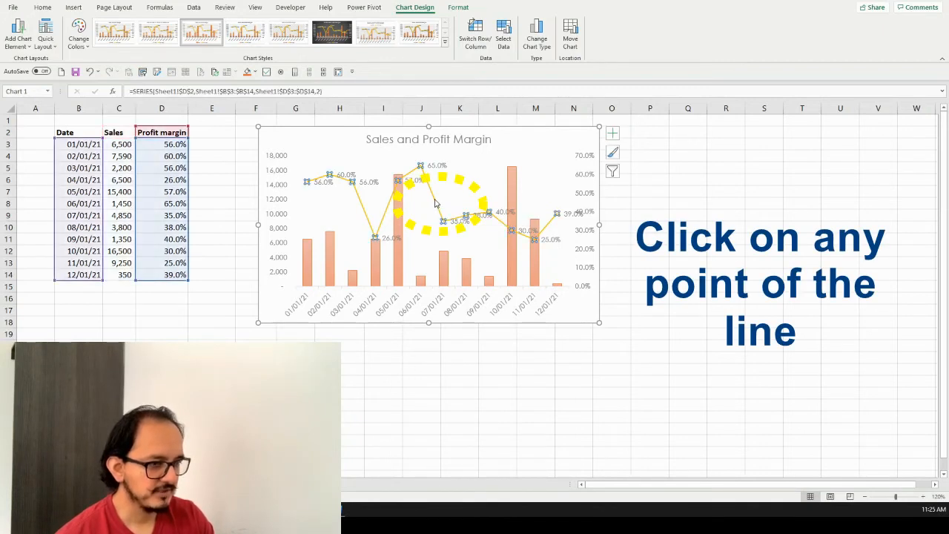
{"action": "right_click", "coordinate": [436, 204]}
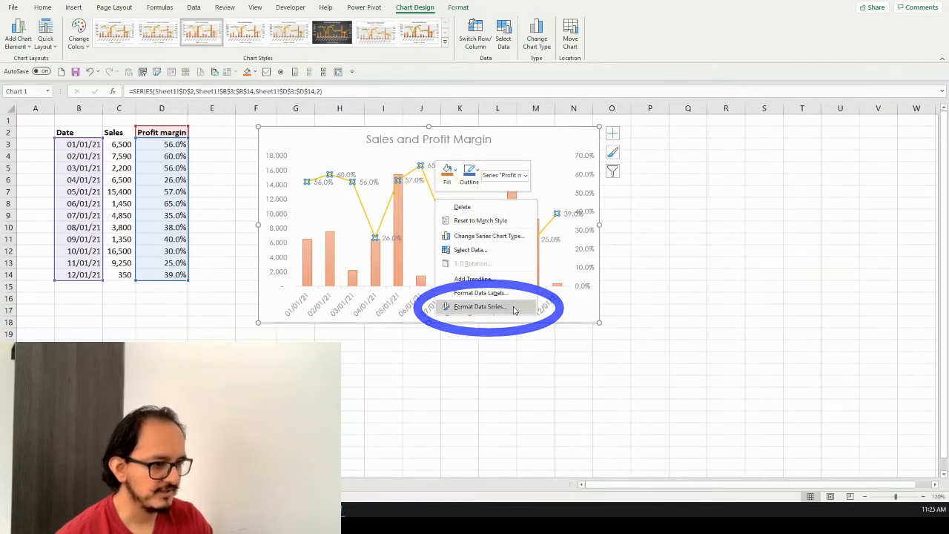
{"action": "left_click", "coordinate": [479, 306]}
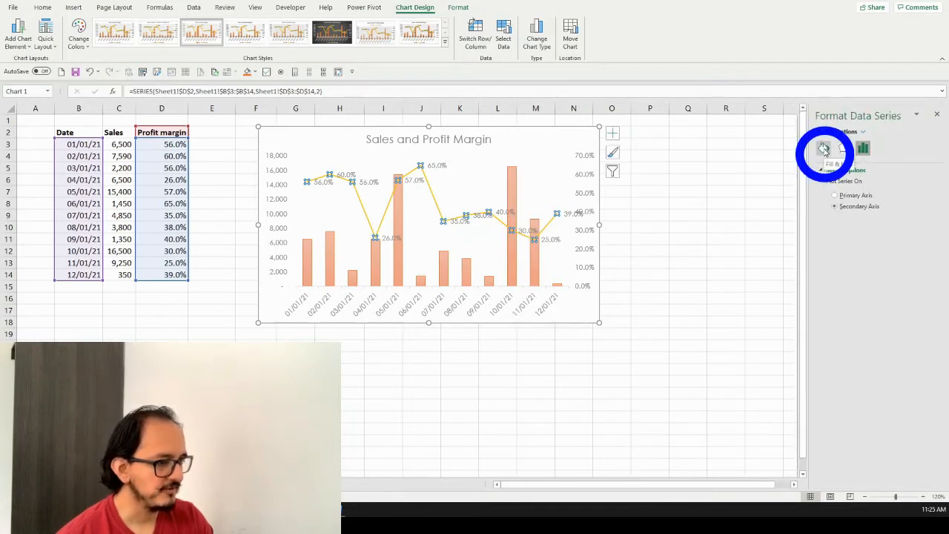
{"action": "left_click", "coordinate": [824, 149]}
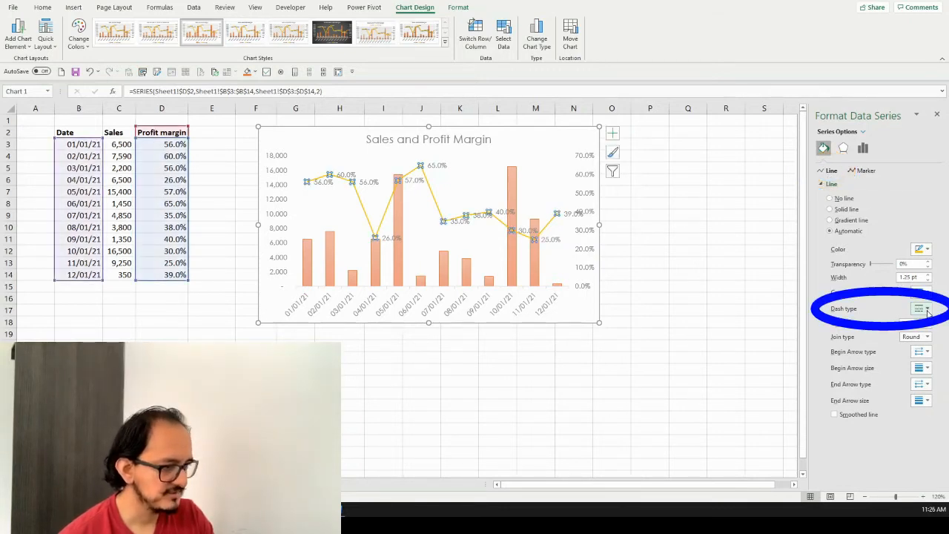
{"action": "left_click", "coordinate": [927, 310]}
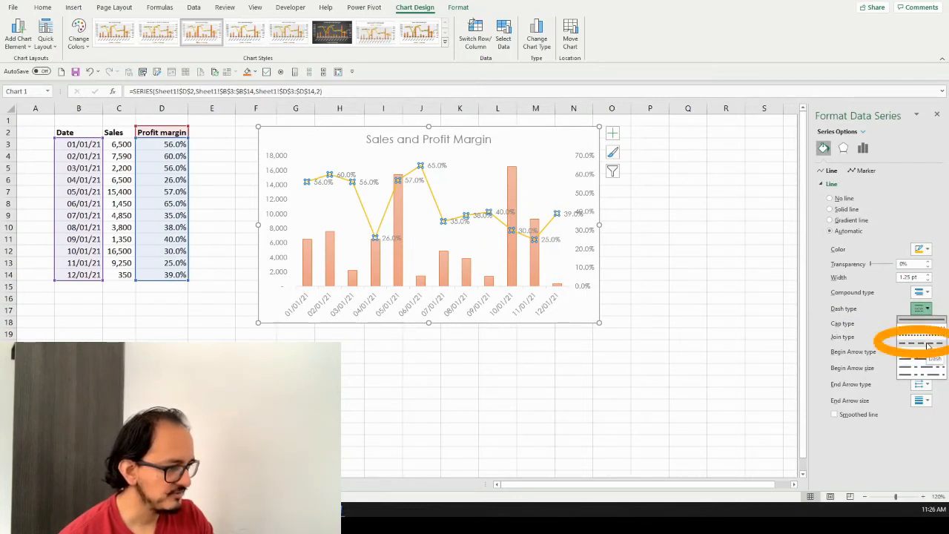
{"action": "left_click", "coordinate": [927, 345]}
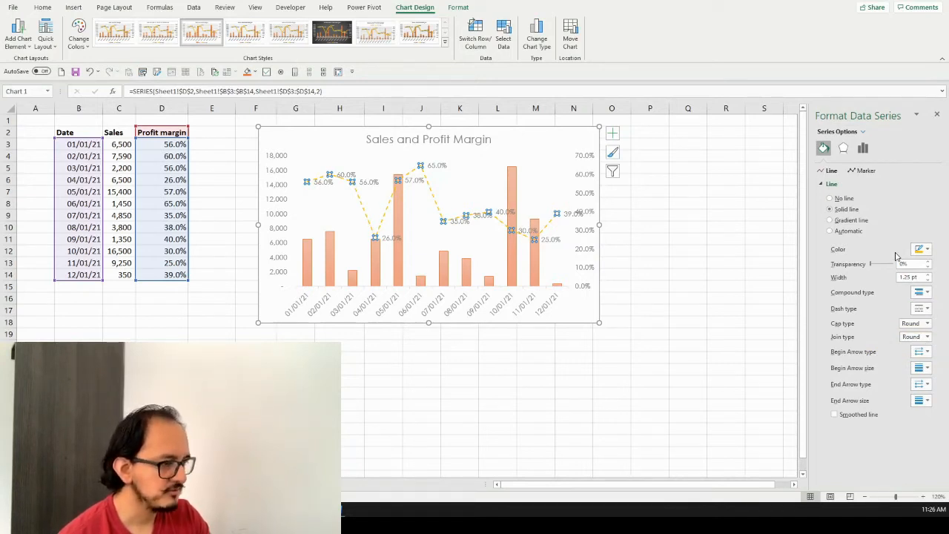
Give the Profit margin line built-in circle markers with size 7
{"action": "left_click", "coordinate": [868, 171]}
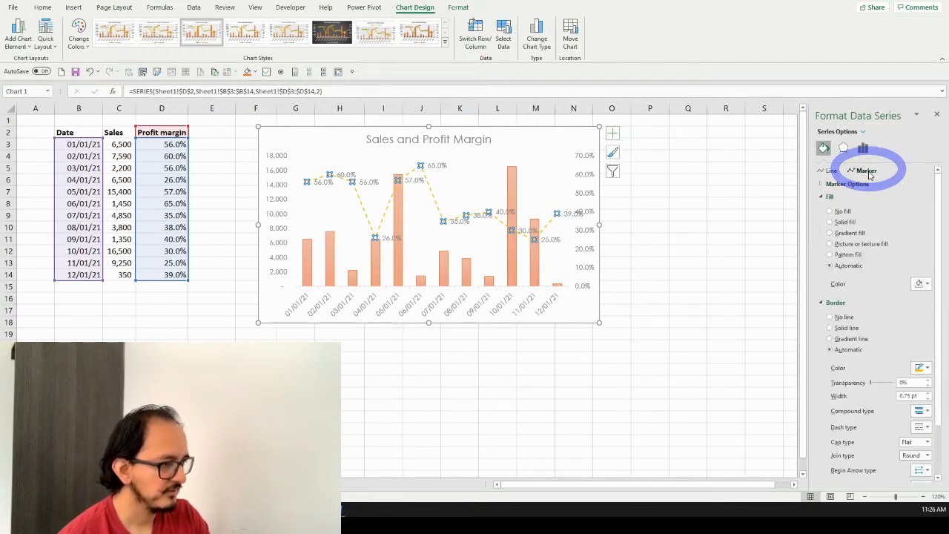
{"action": "left_click", "coordinate": [821, 185]}
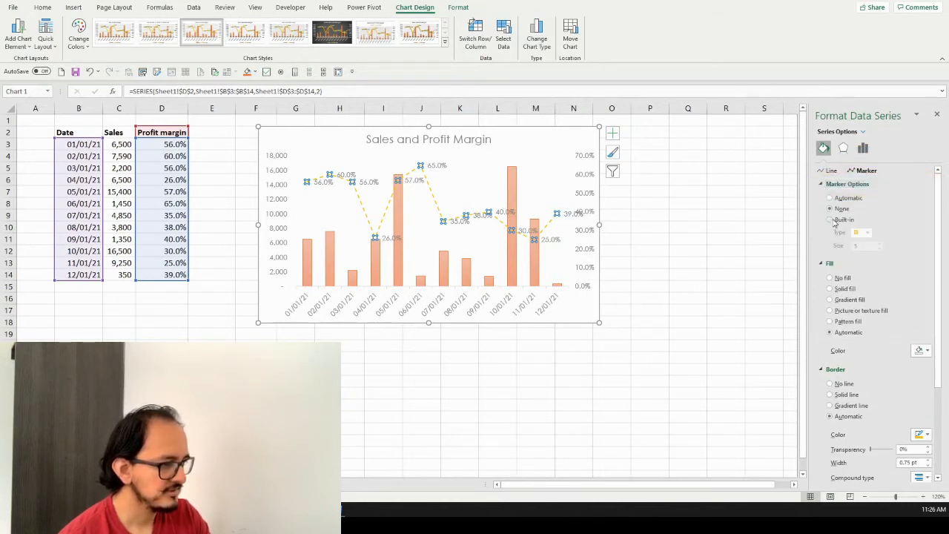
{"action": "left_click", "coordinate": [831, 220]}
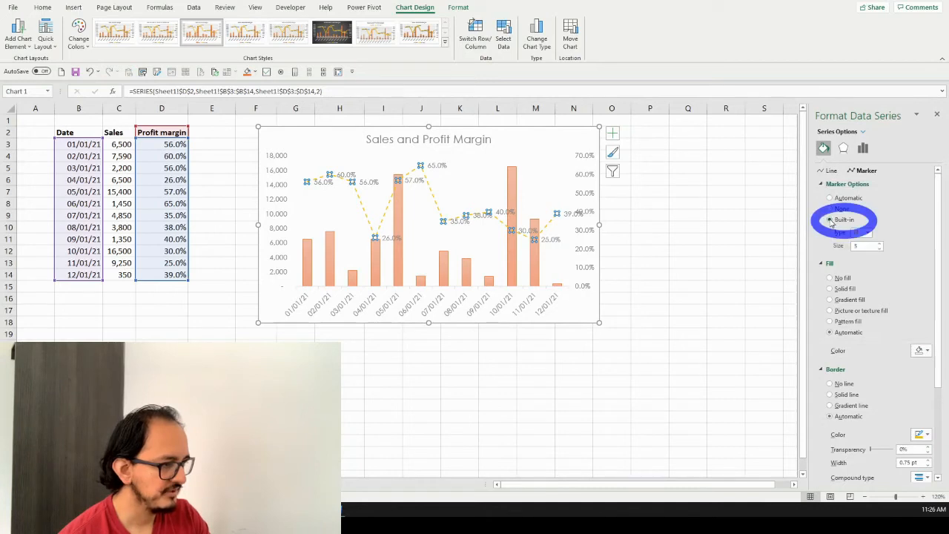
{"action": "left_click", "coordinate": [867, 233]}
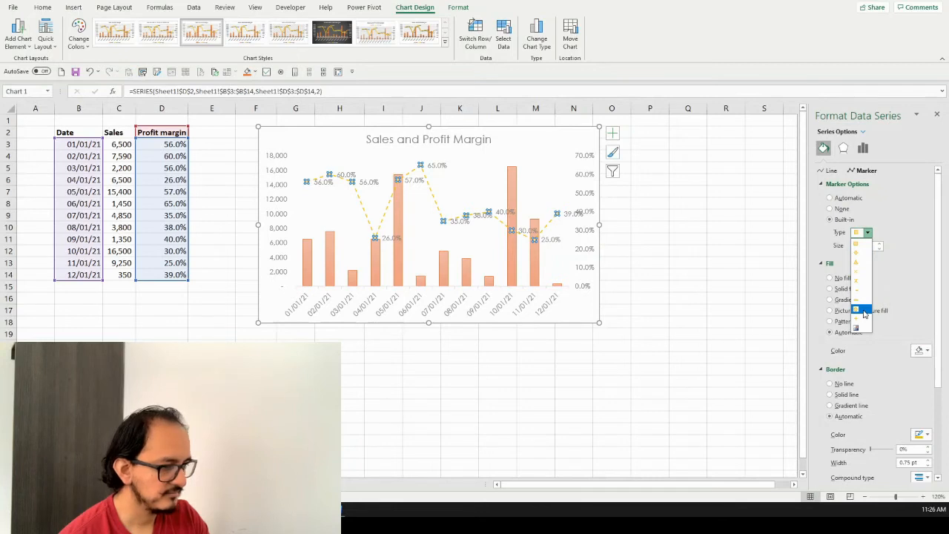
{"action": "left_click", "coordinate": [864, 311]}
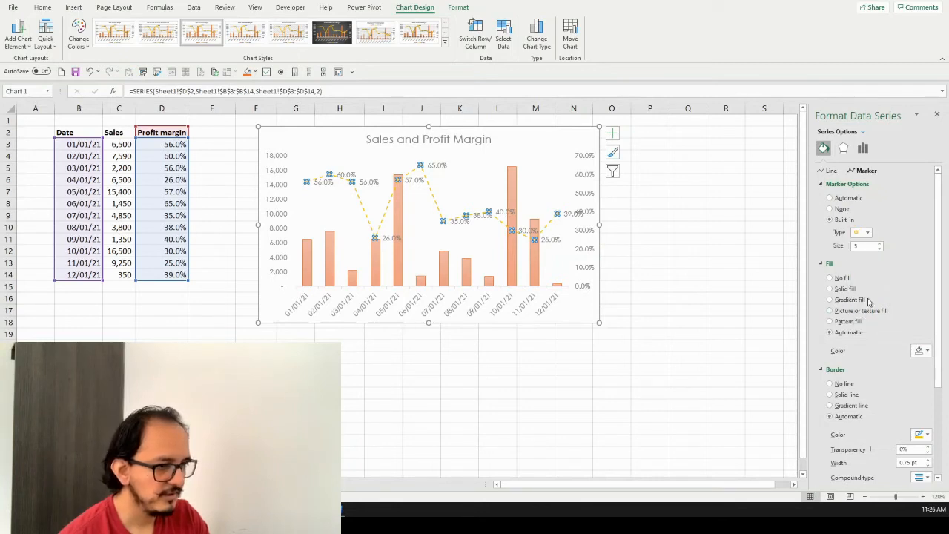
{"action": "left_click", "coordinate": [880, 244]}
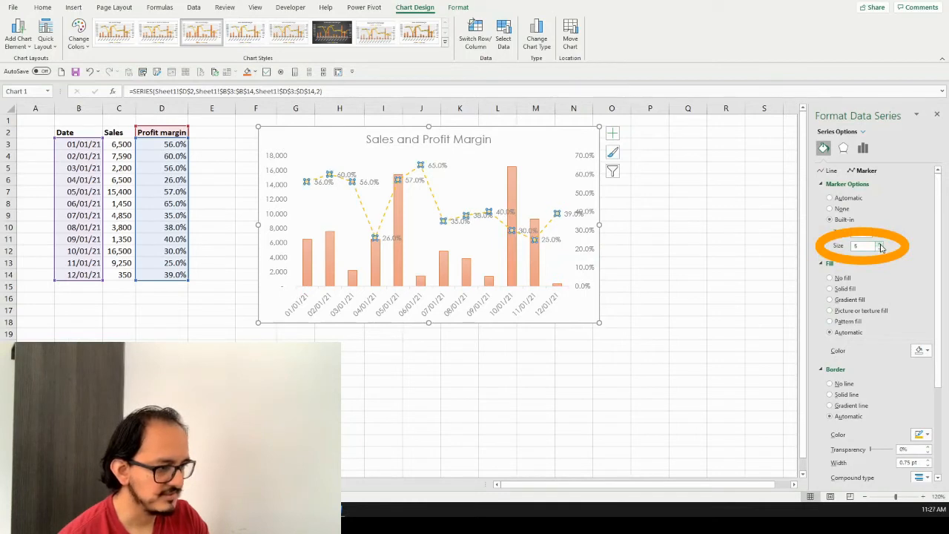
{"action": "left_click", "coordinate": [880, 244]}
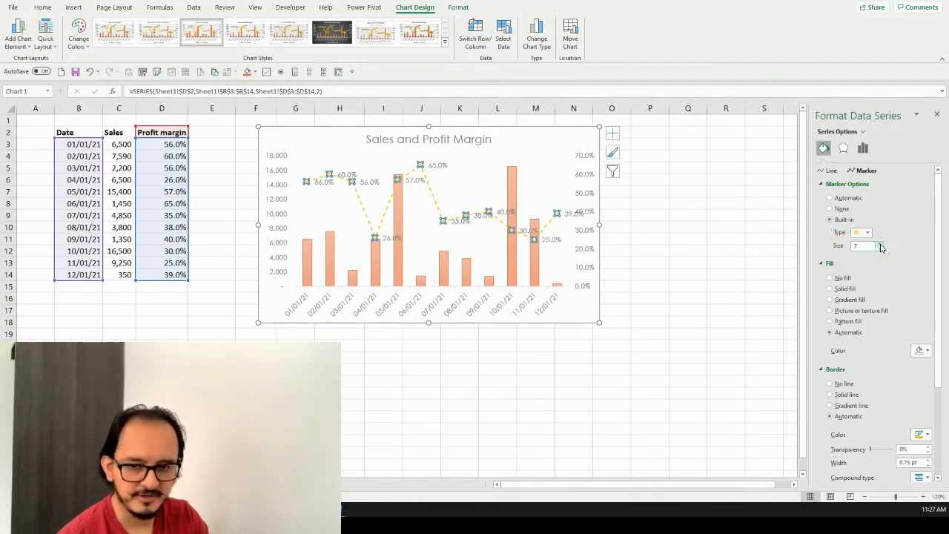
{"action": "left_click", "coordinate": [637, 212]}
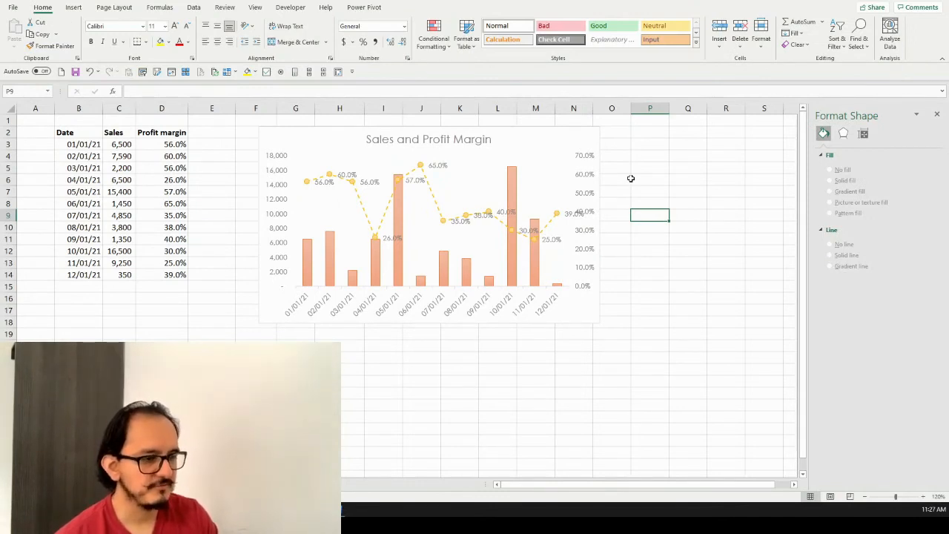
Give the chart area a solid fill in Light Gray, Background 2, Darker 10%
{"action": "left_click", "coordinate": [332, 134]}
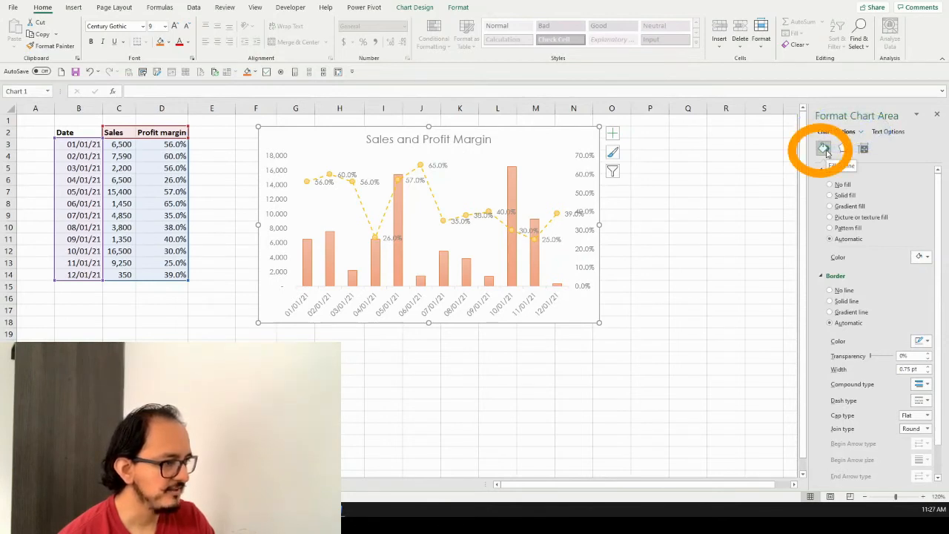
{"action": "left_click", "coordinate": [845, 196]}
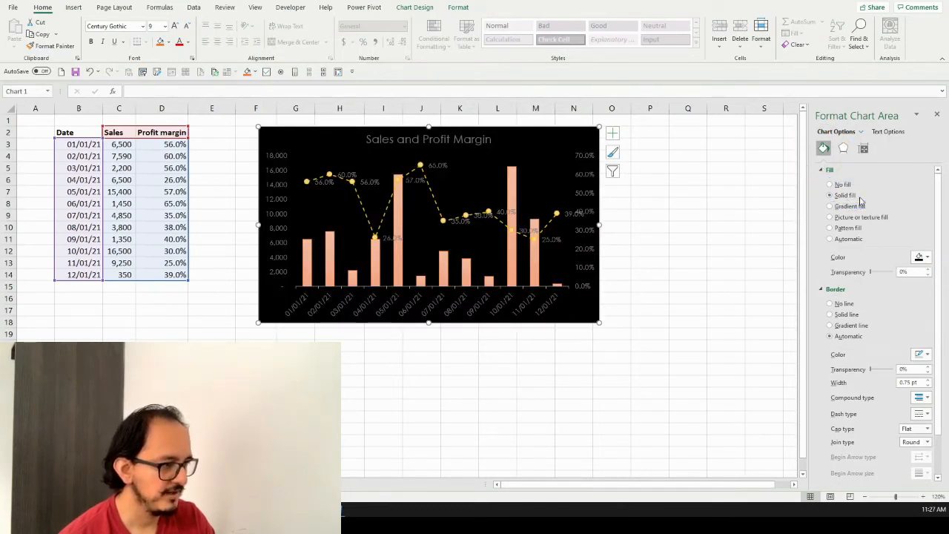
{"action": "left_click", "coordinate": [921, 257]}
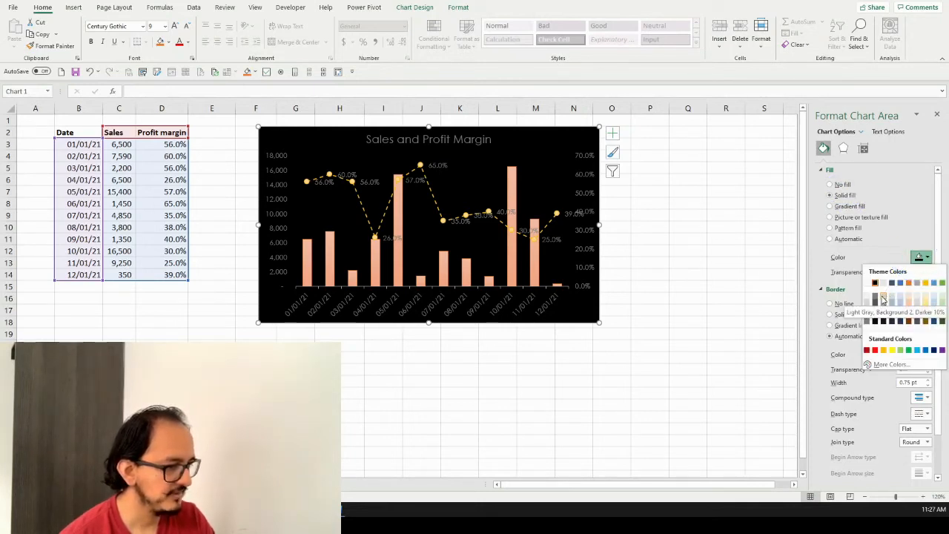
{"action": "left_click", "coordinate": [883, 298]}
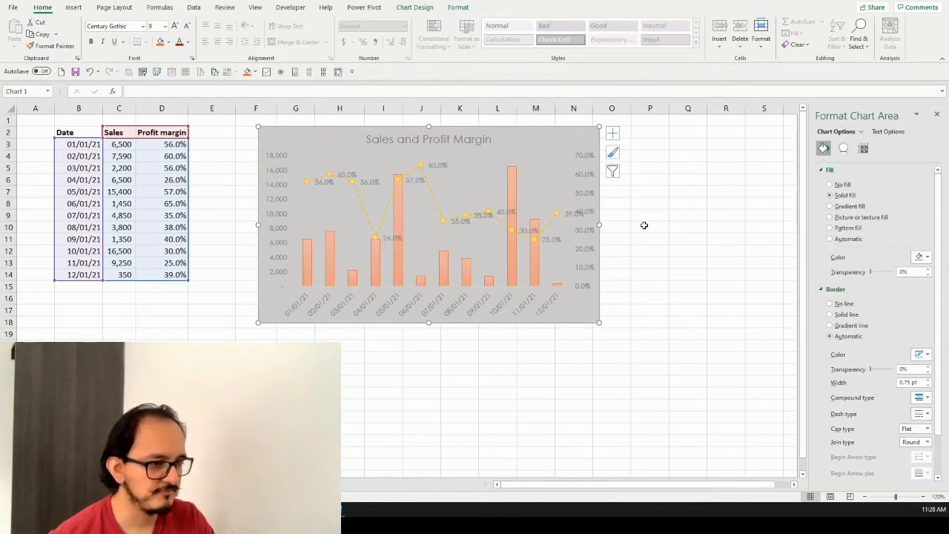
Make the chart title and the labels of both vertical axes bold
{"action": "left_click", "coordinate": [392, 140]}
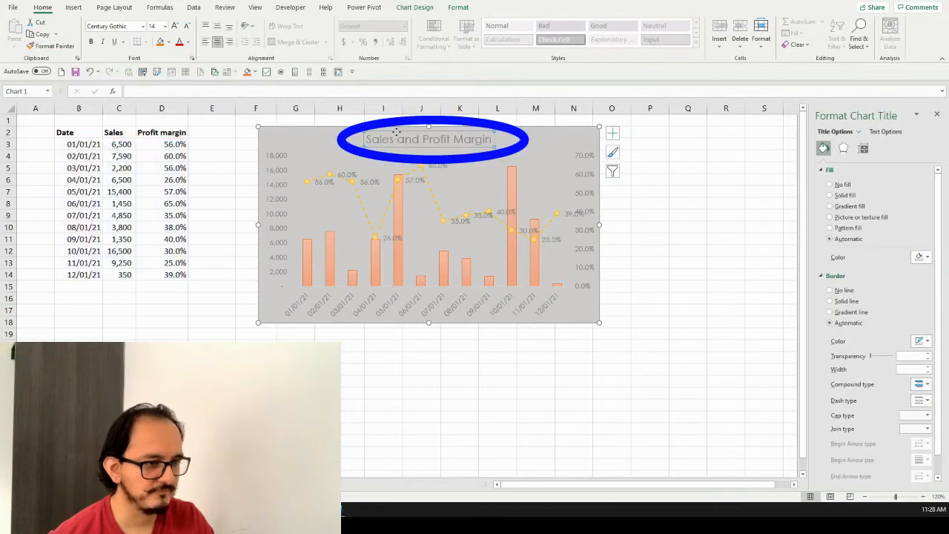
{"action": "left_click", "coordinate": [92, 43]}
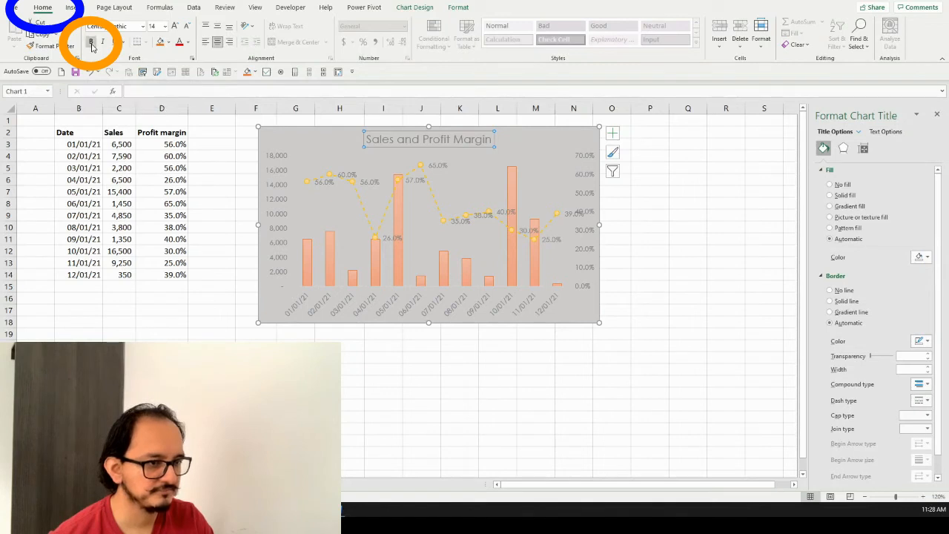
{"action": "left_click", "coordinate": [278, 163]}
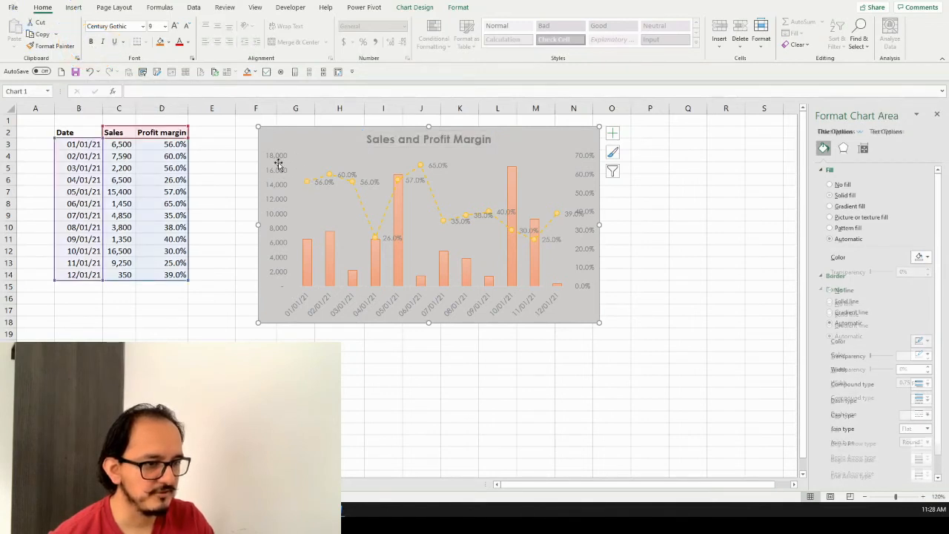
{"action": "left_click", "coordinate": [278, 170]}
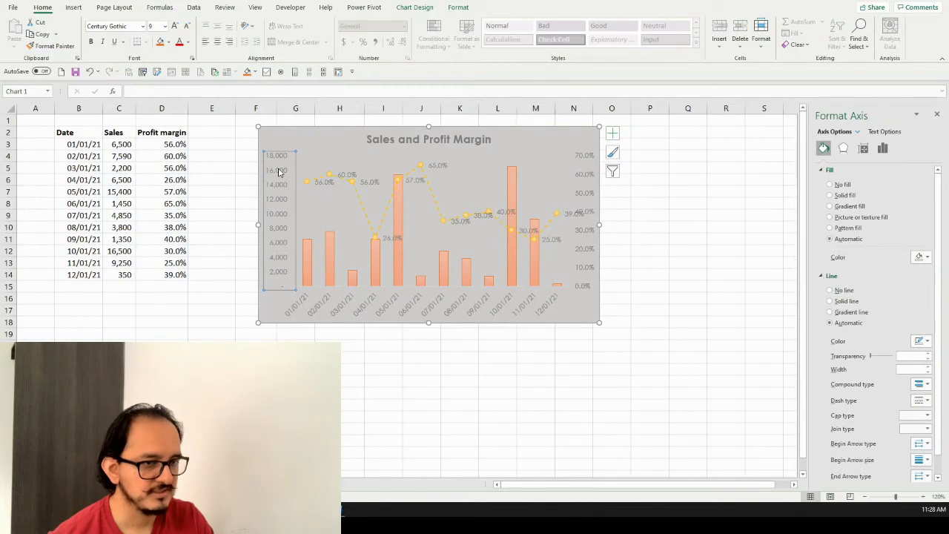
{"action": "left_click", "coordinate": [91, 43]}
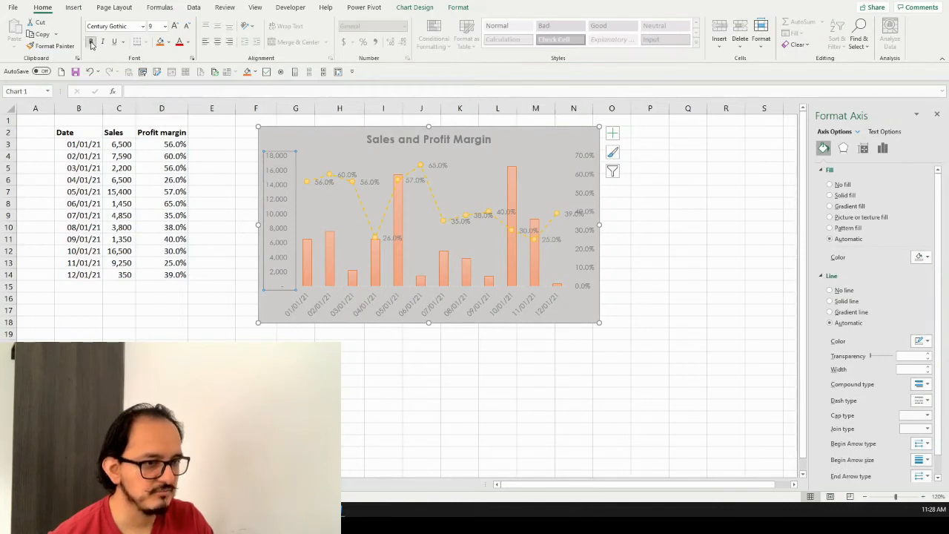
{"action": "left_click", "coordinate": [583, 178]}
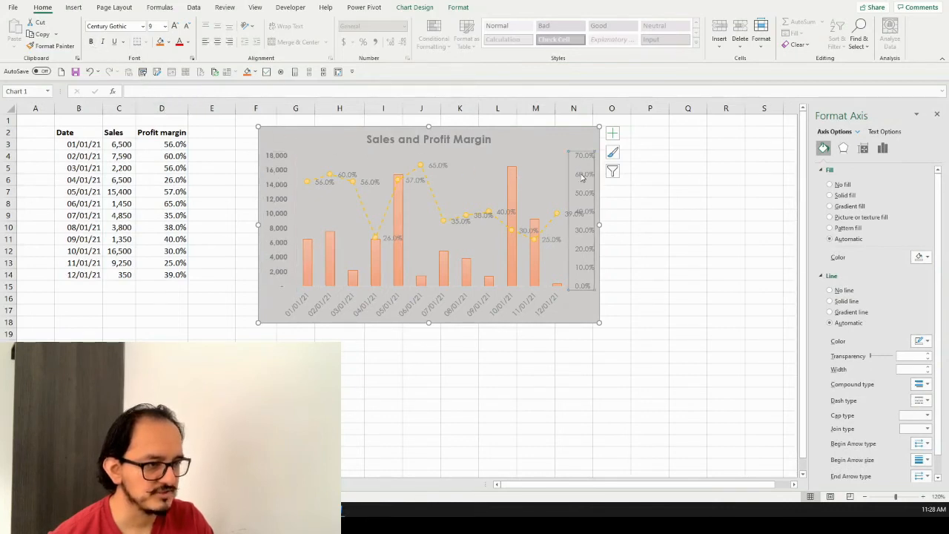
{"action": "left_click", "coordinate": [90, 43]}
Make the date axis labels and the Profit margin data labels bold
{"action": "left_click", "coordinate": [388, 311]}
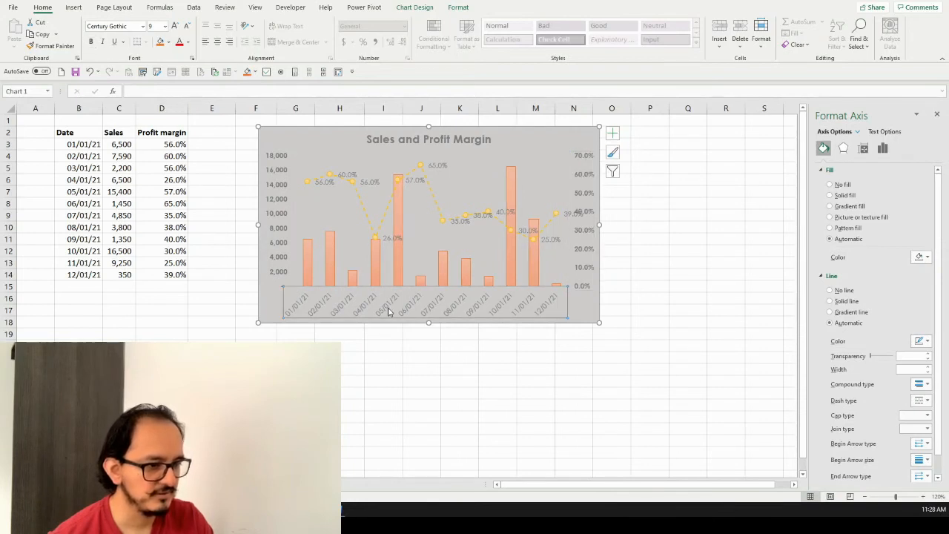
{"action": "left_click", "coordinate": [91, 42]}
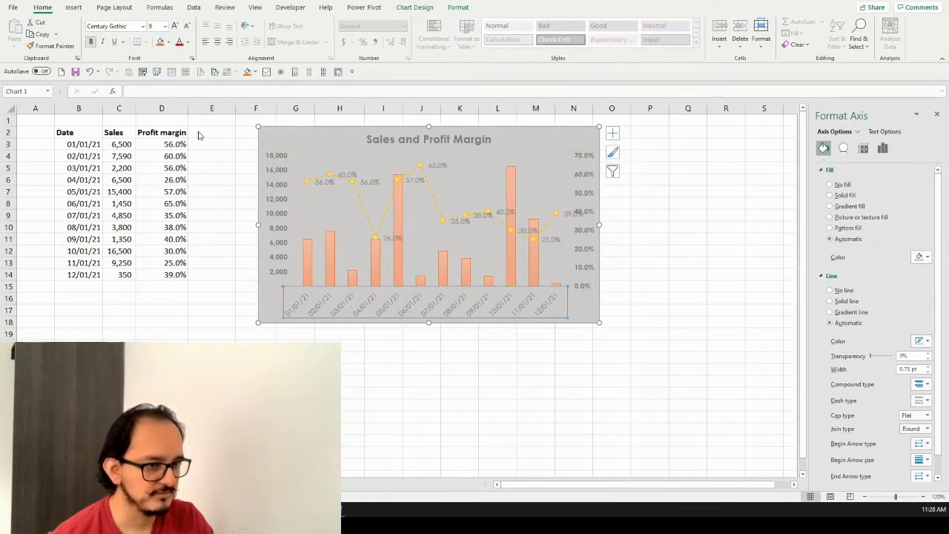
{"action": "left_click", "coordinate": [349, 174]}
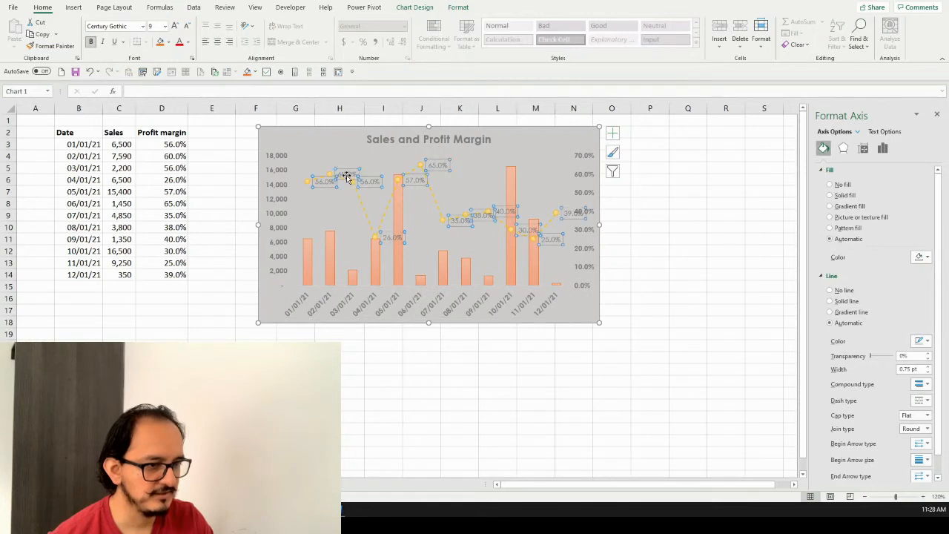
{"action": "left_click", "coordinate": [92, 42]}
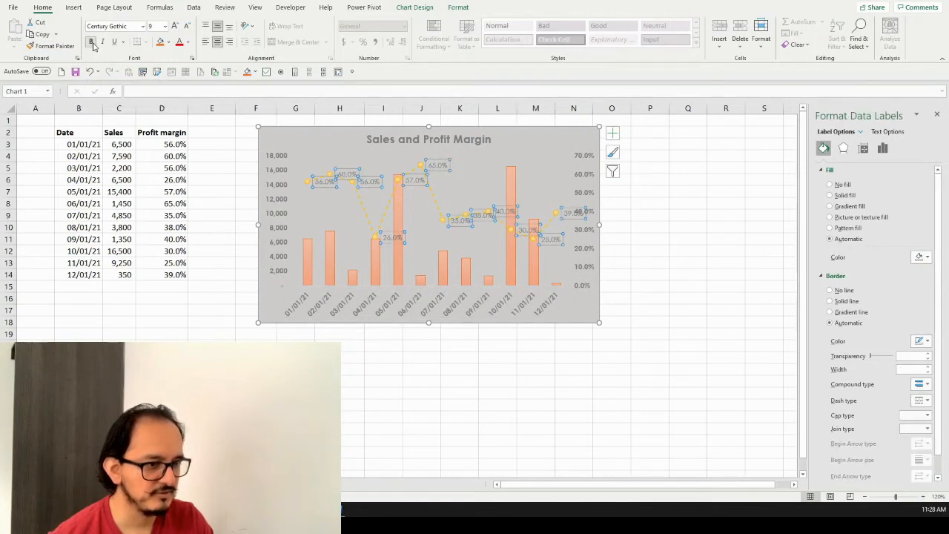
{"action": "left_click", "coordinate": [482, 369]}
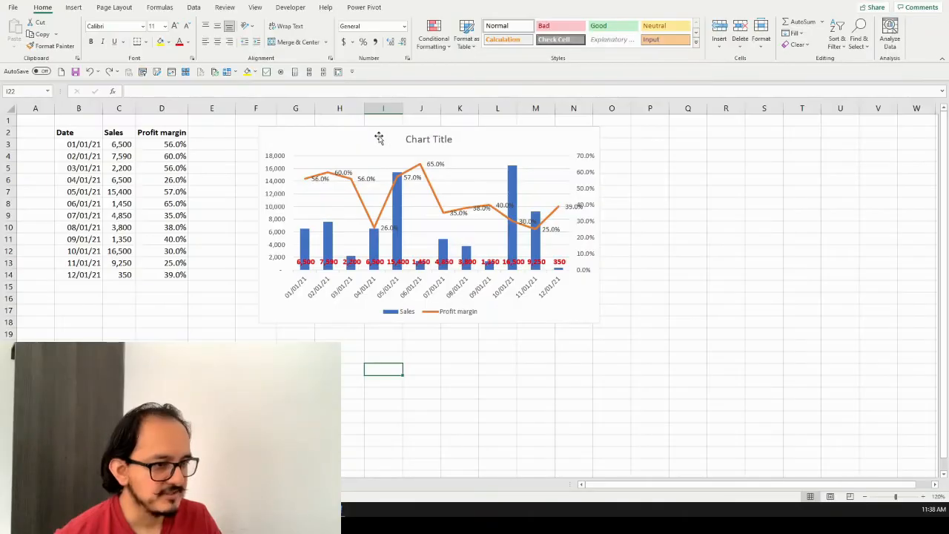
Replace the chart title of the unformatted chart copy with "Sales and Profit Margin"
{"action": "left_click", "coordinate": [428, 138]}
{"action": "left_click", "coordinate": [431, 138]}
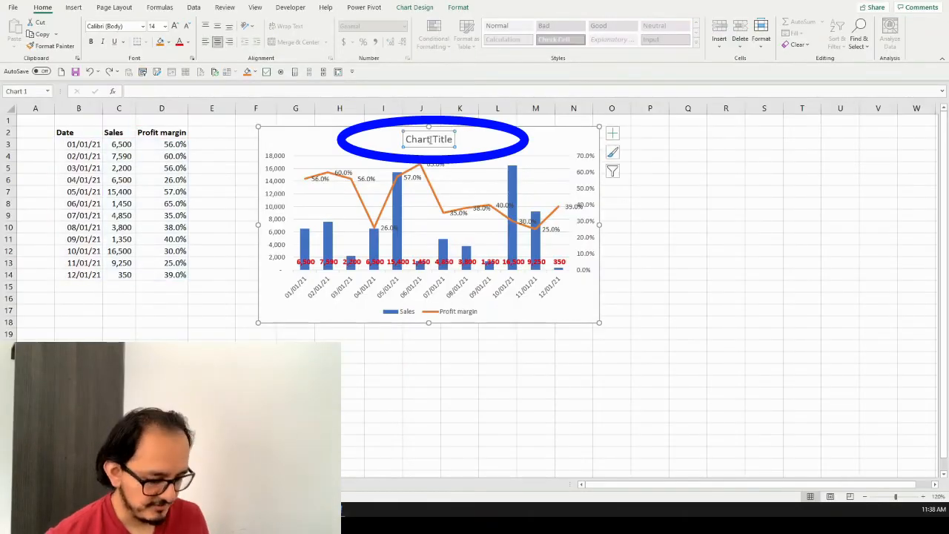
{"action": "type", "text": "Sales a"}
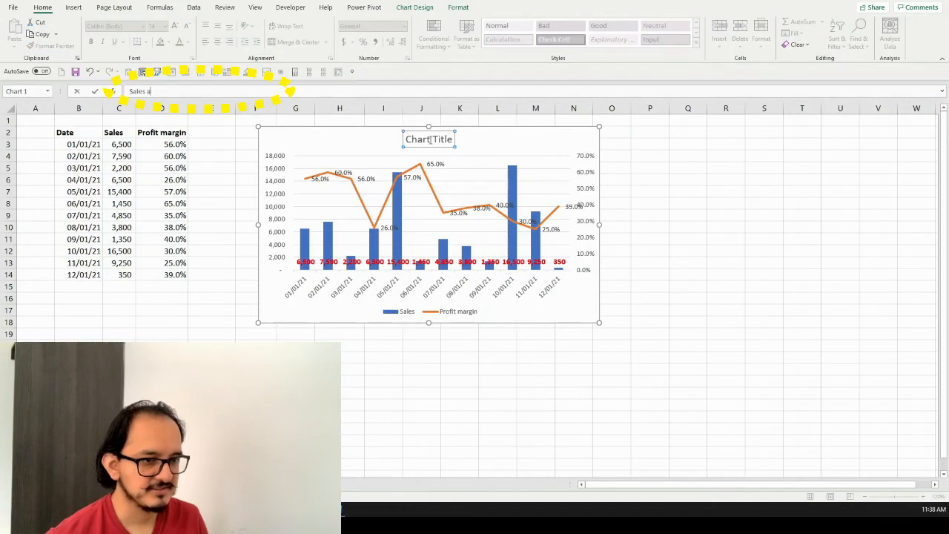
{"action": "type", "text": "nd Profit Margin"}
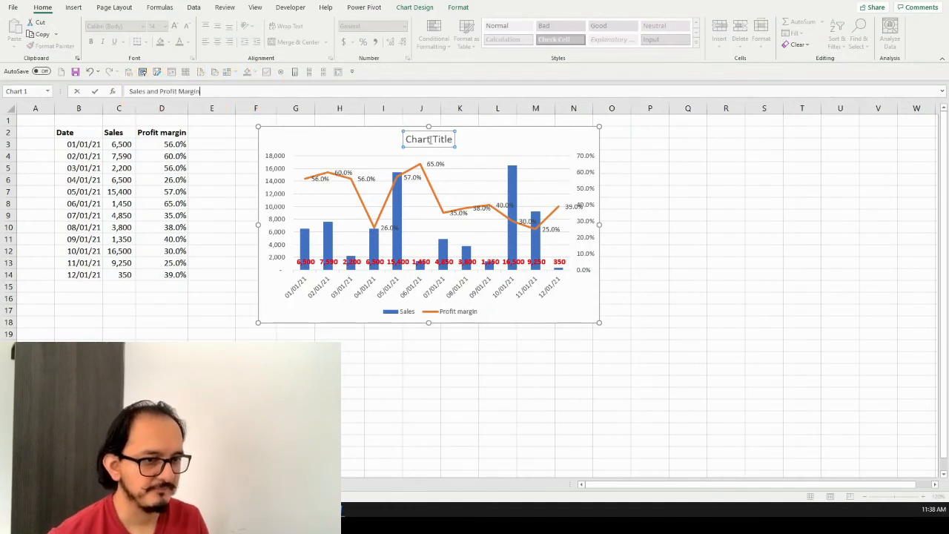
{"action": "key", "text": "Return"}
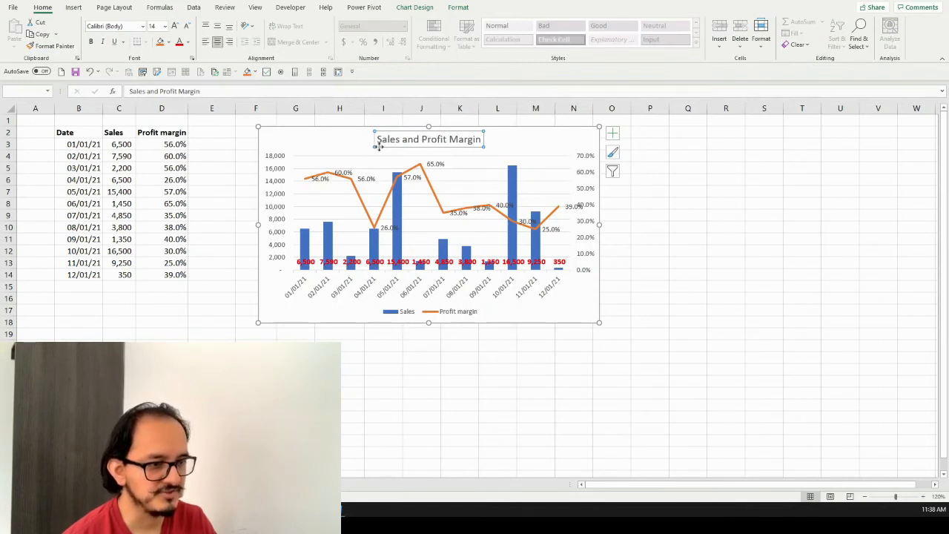
Apply quick layout Layout 5, with a data table and a vertical axis title, to the chart
{"action": "left_click", "coordinate": [346, 141]}
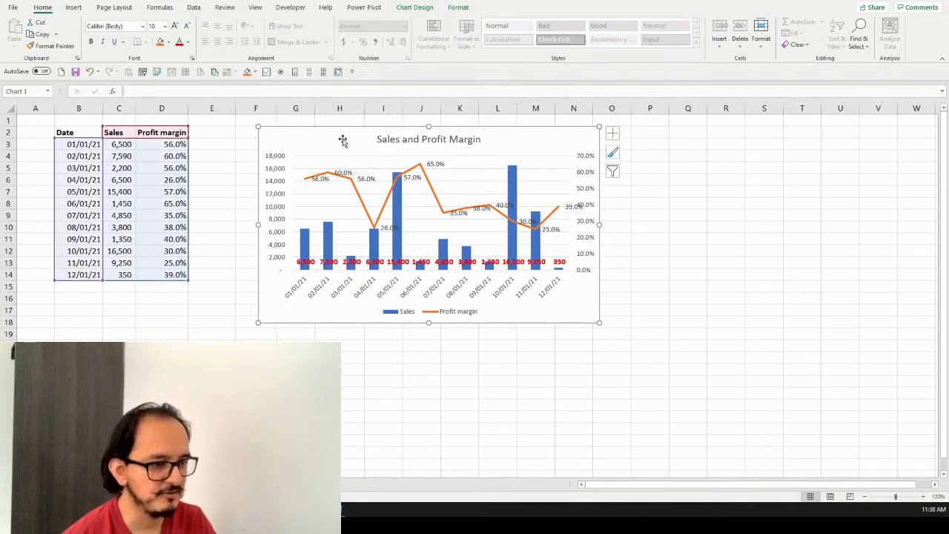
{"action": "left_click", "coordinate": [418, 9]}
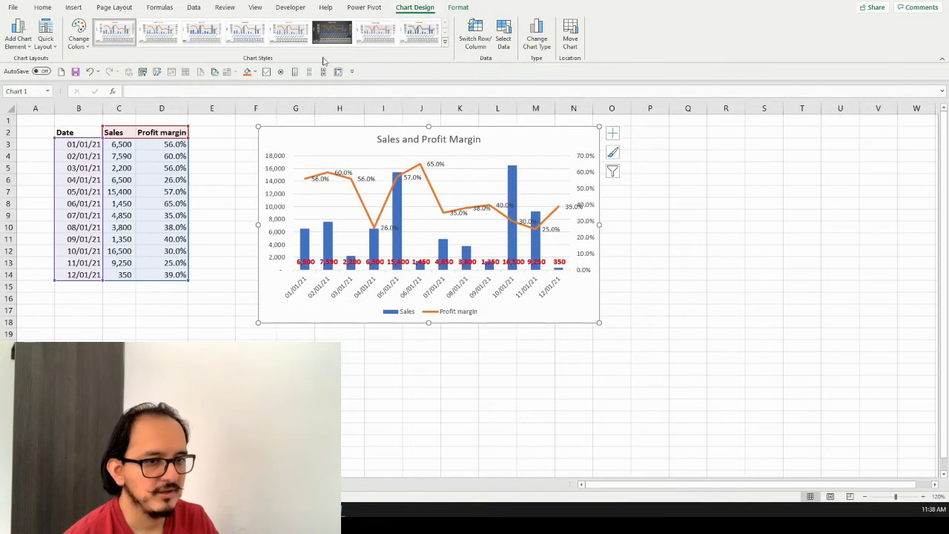
{"action": "left_click", "coordinate": [56, 49]}
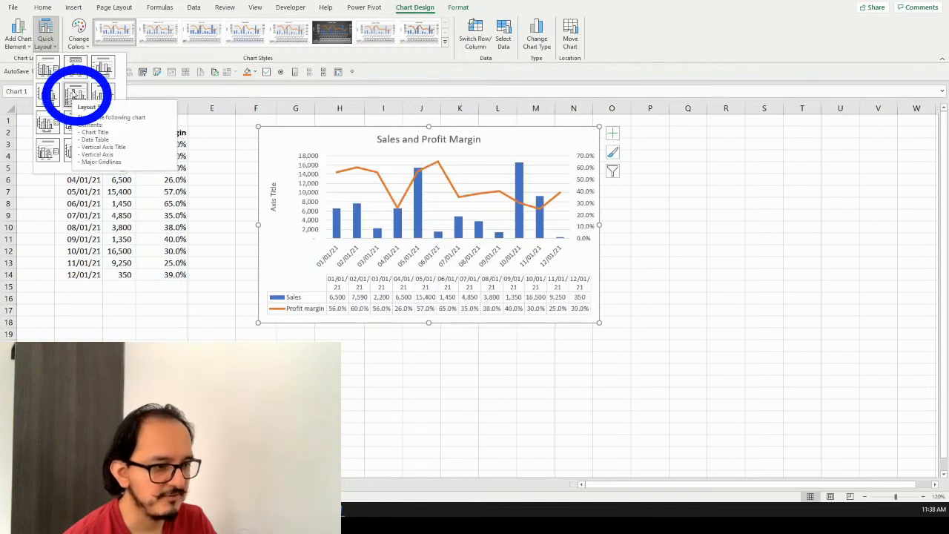
{"action": "left_click", "coordinate": [75, 92]}
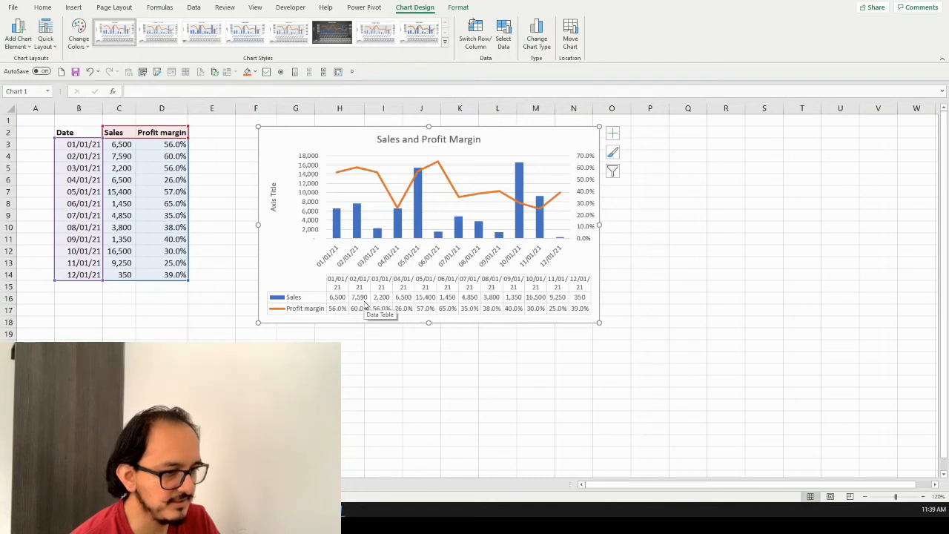
{"action": "key", "text": "Escape"}
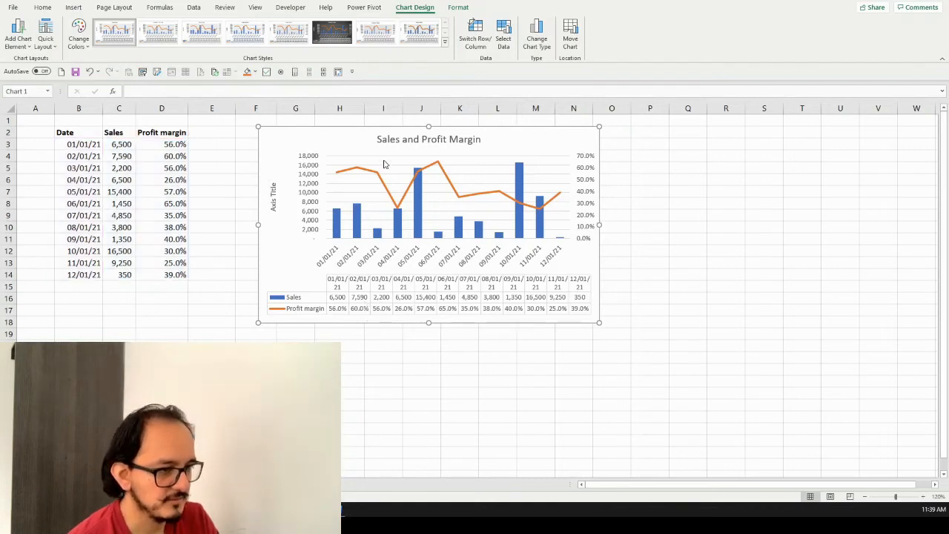
Remove the primary major horizontal gridlines from the chart
{"action": "left_click", "coordinate": [18, 40]}
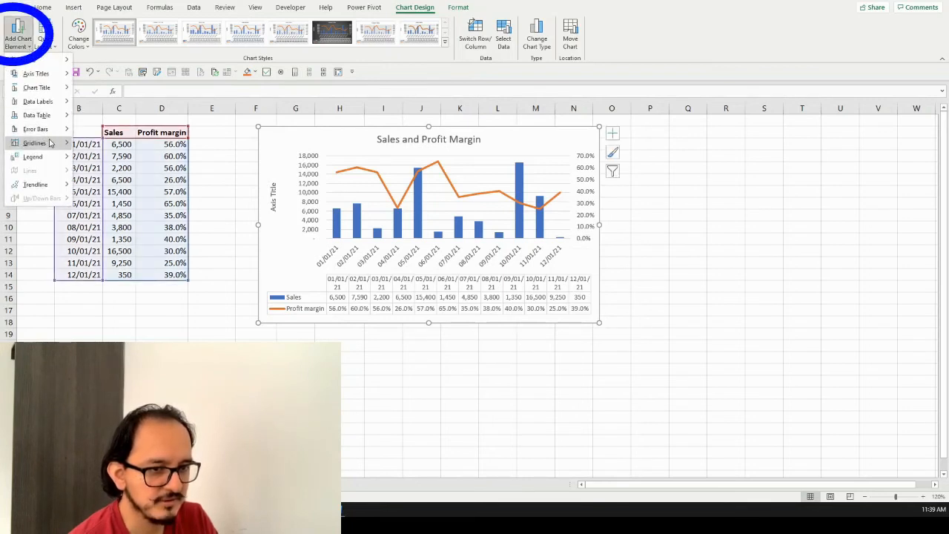
{"action": "mouse_move", "coordinate": [52, 143]}
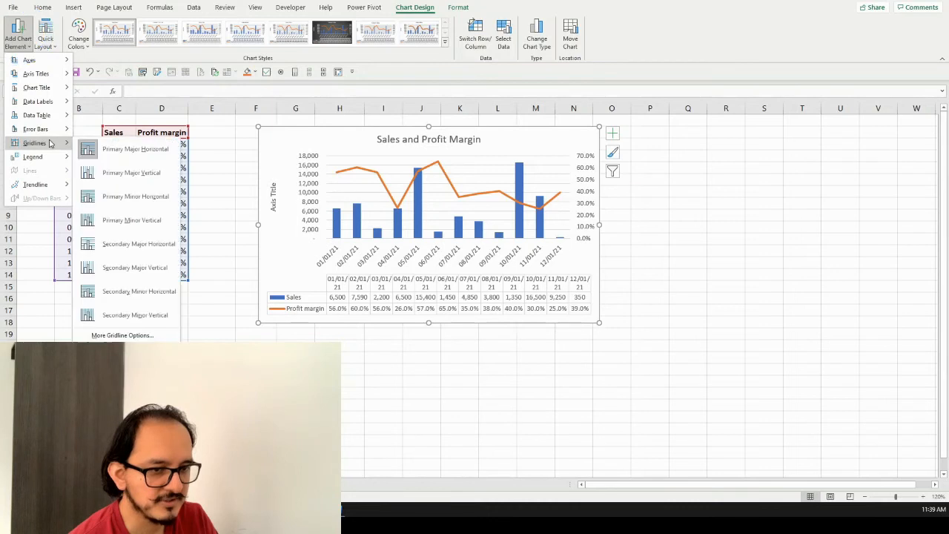
{"action": "left_click", "coordinate": [107, 150]}
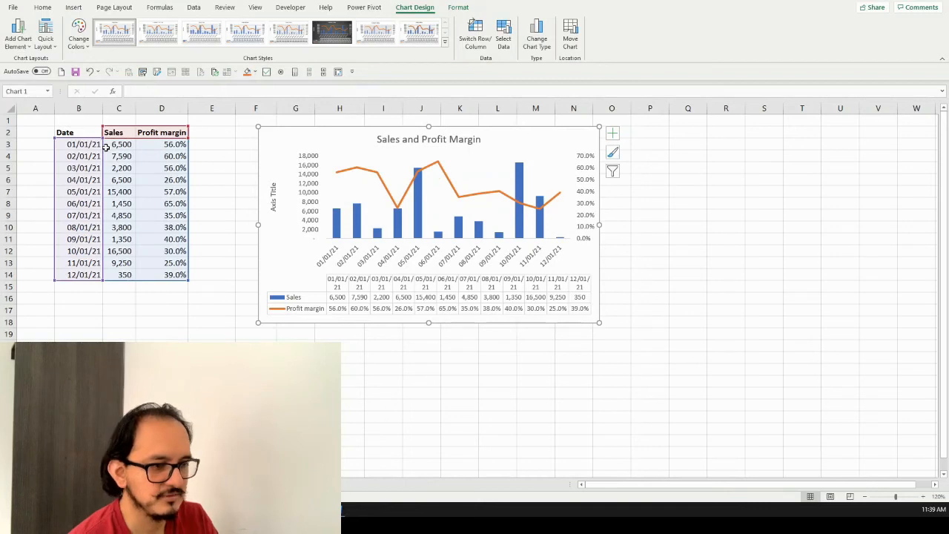
Set the font of the whole chart to Verdana
{"action": "left_click", "coordinate": [47, 11]}
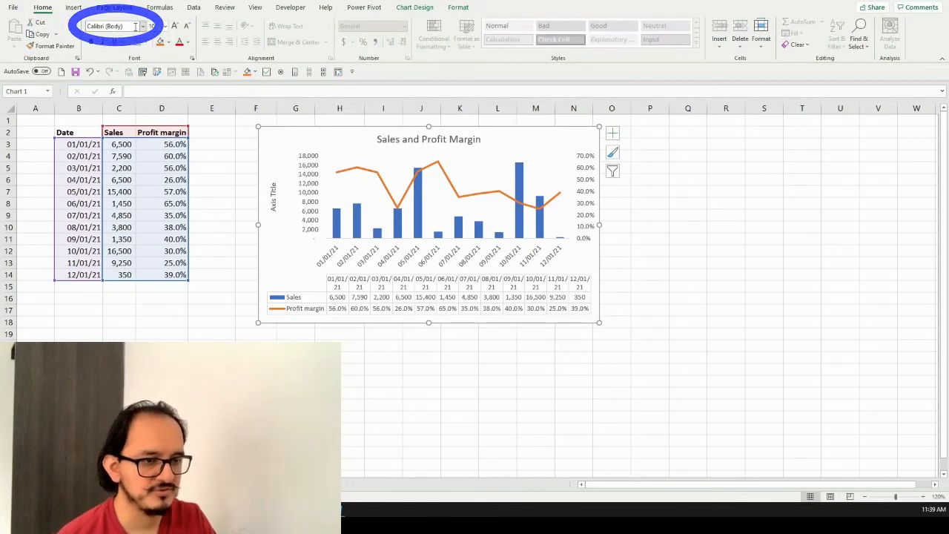
{"action": "left_click", "coordinate": [135, 25]}
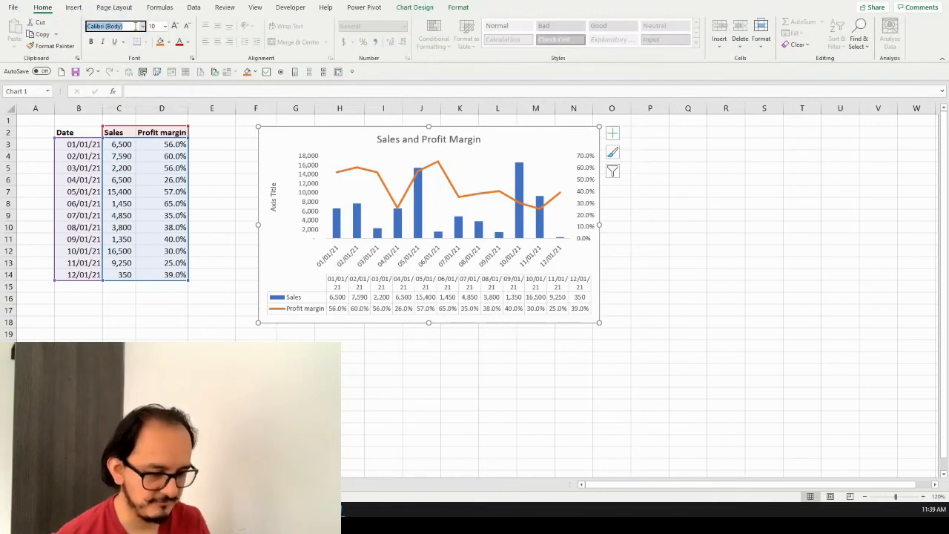
{"action": "type", "text": "Verdana"}
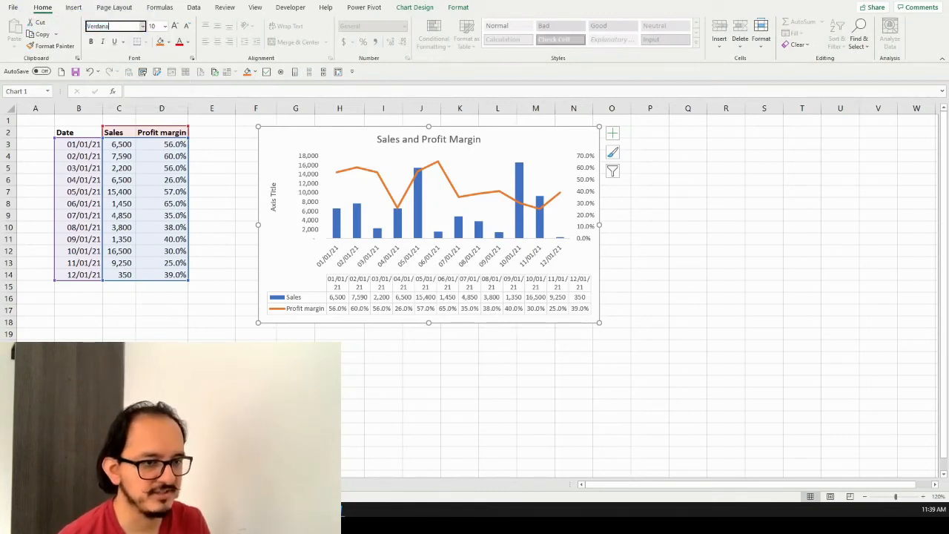
{"action": "key", "text": "Return"}
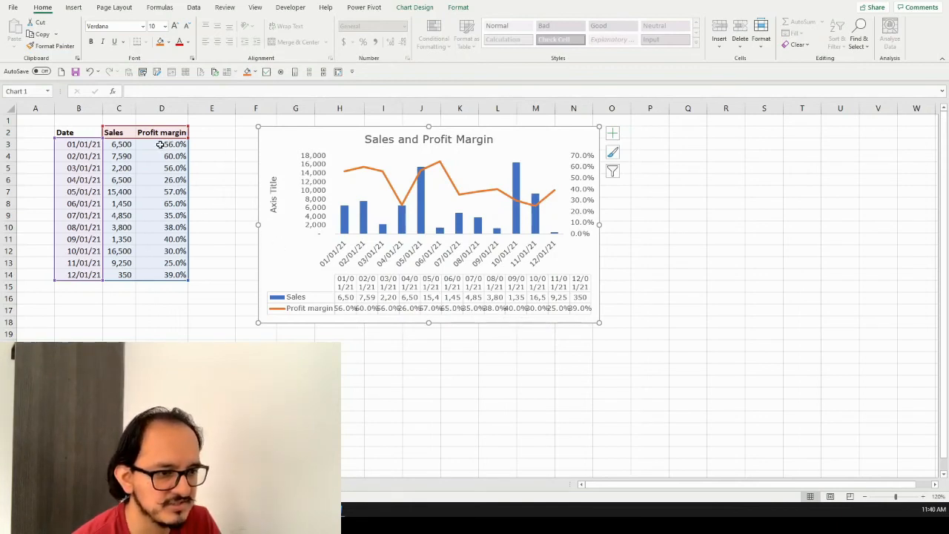
Show the Profit margin percentages in D3:D14 without decimal places
{"action": "left_click_drag", "start_coordinate": [159, 145], "coordinate": [160, 273]}
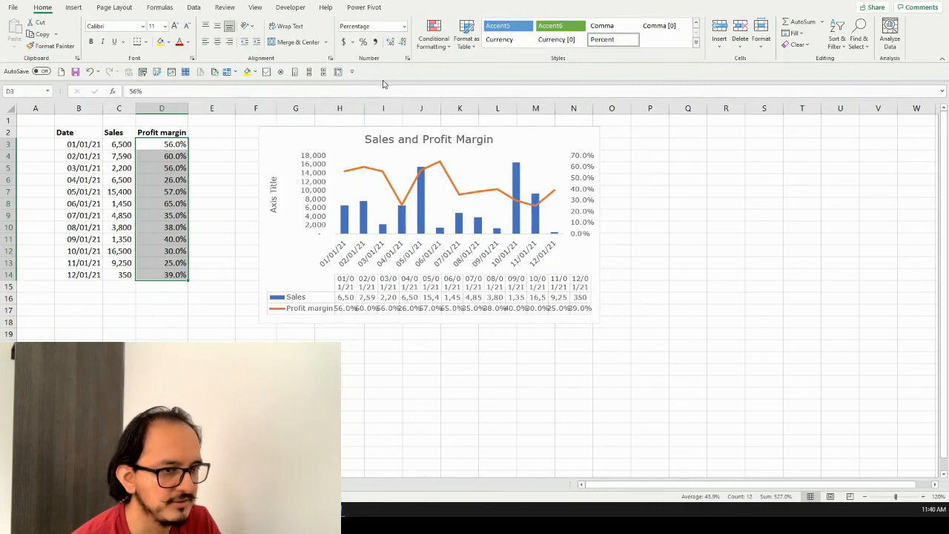
{"action": "left_click", "coordinate": [402, 43]}
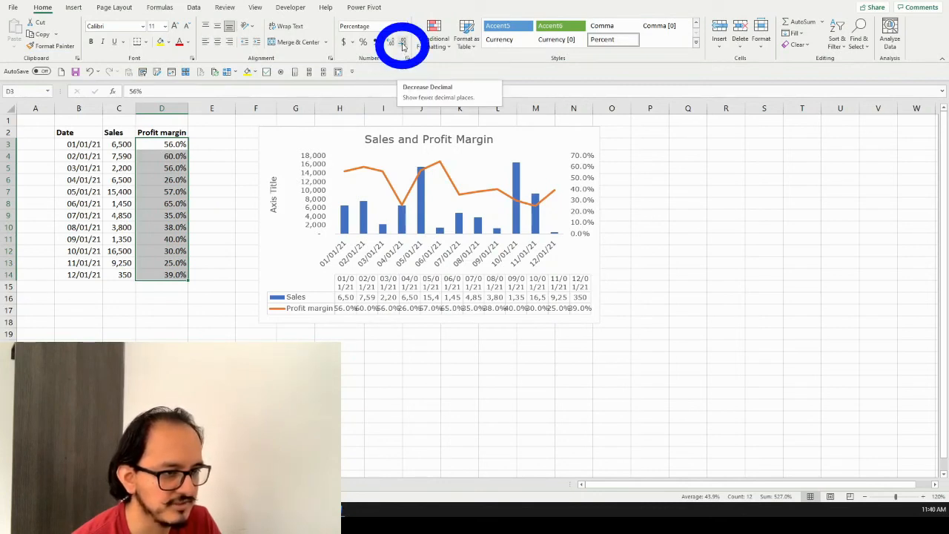
{"action": "left_click", "coordinate": [402, 43]}
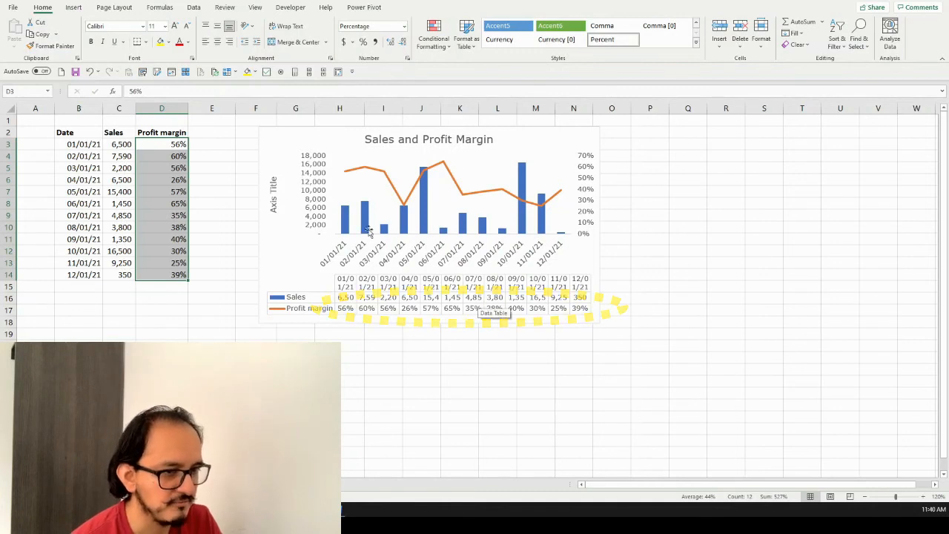
Delete the placeholder title of the chart's vertical axis
{"action": "left_click", "coordinate": [273, 187]}
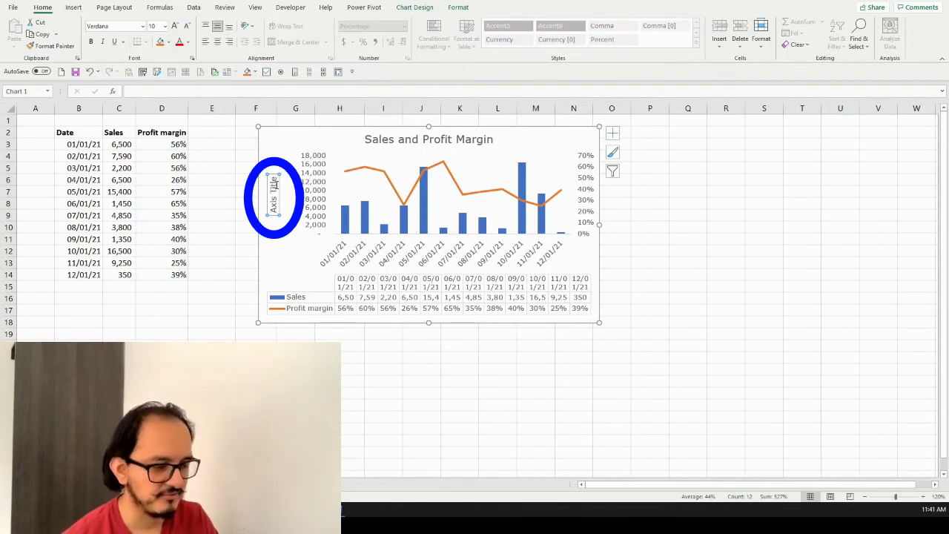
{"action": "key", "text": "Delete"}
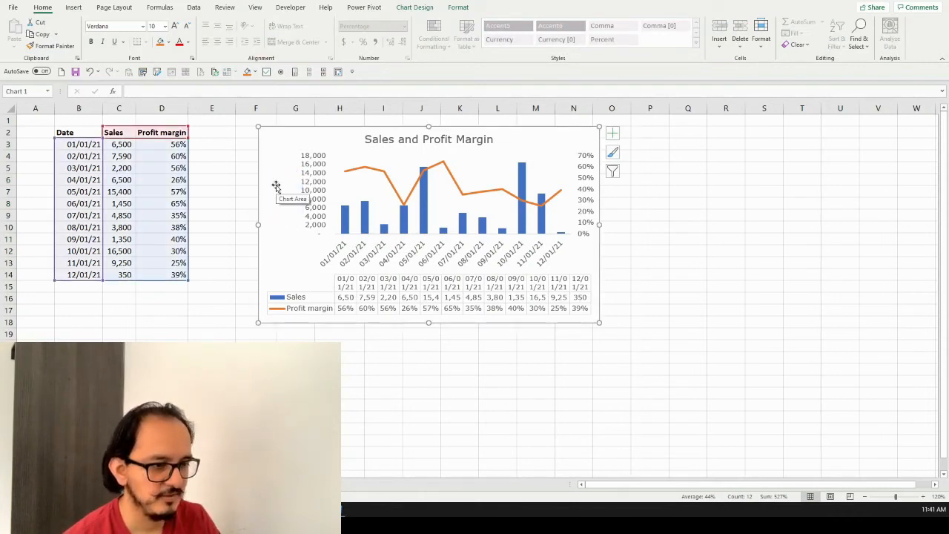
Give the Profit margin line in the chart an Oval Arrow as its begin arrow type
{"action": "left_click", "coordinate": [457, 197]}
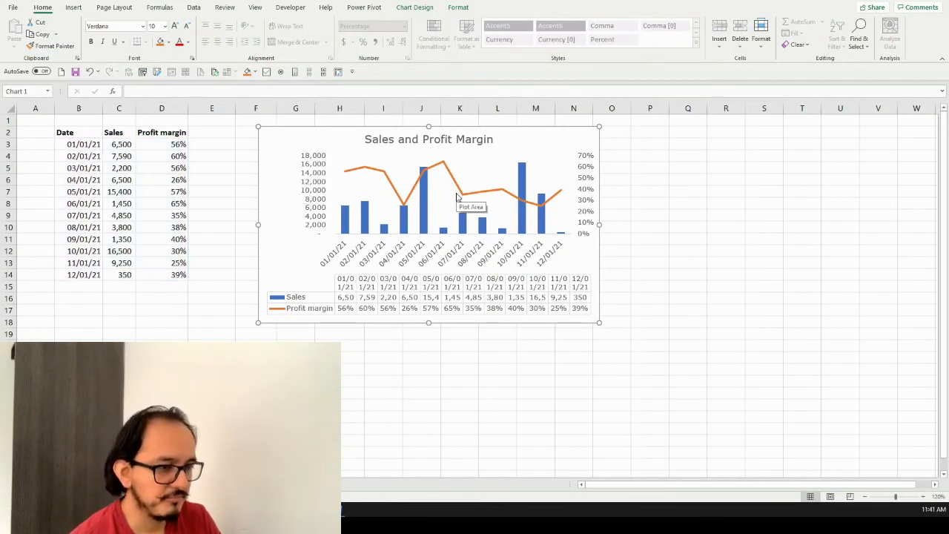
{"action": "left_click", "coordinate": [383, 174]}
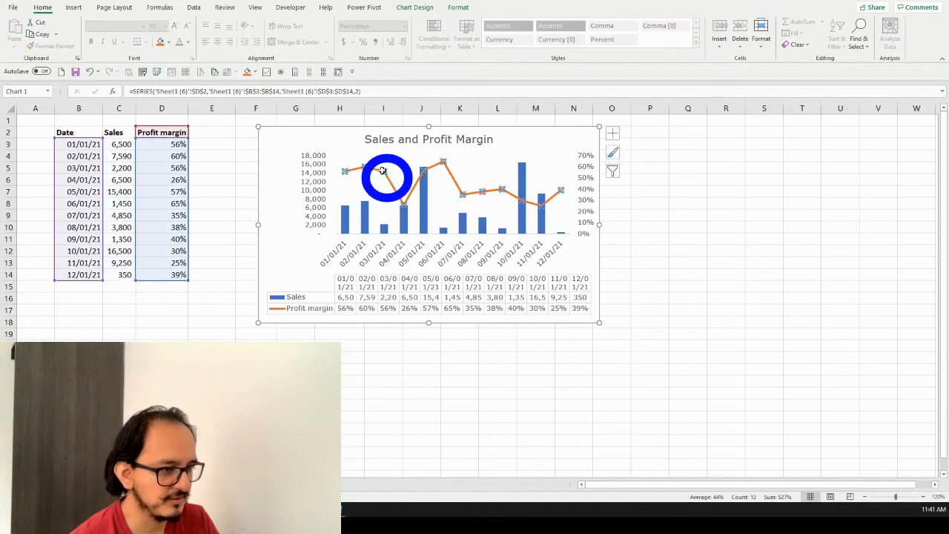
{"action": "right_click", "coordinate": [382, 170]}
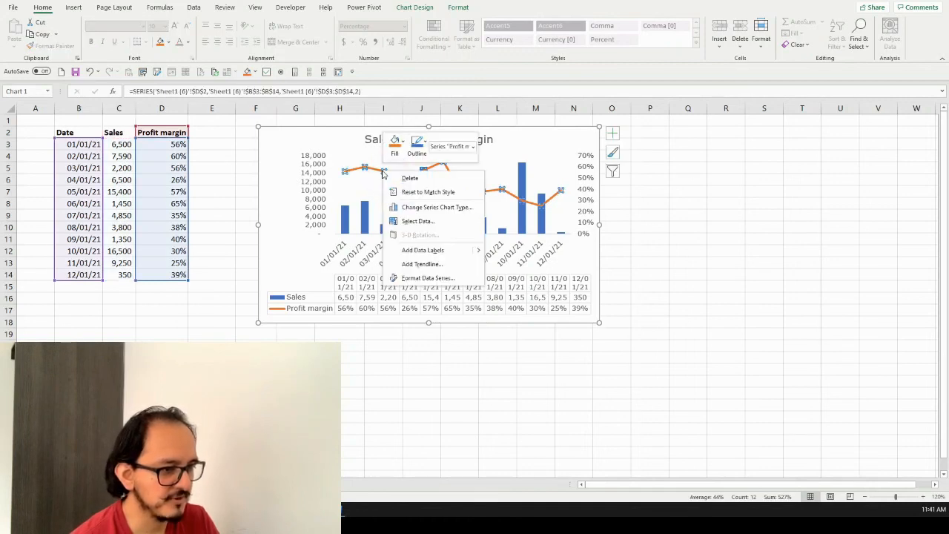
{"action": "left_click", "coordinate": [456, 279]}
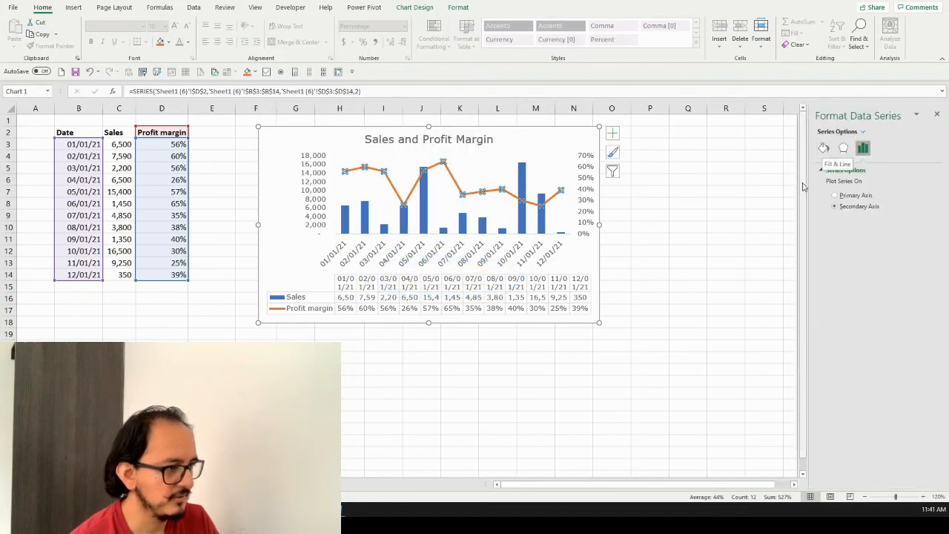
{"action": "left_click", "coordinate": [824, 149]}
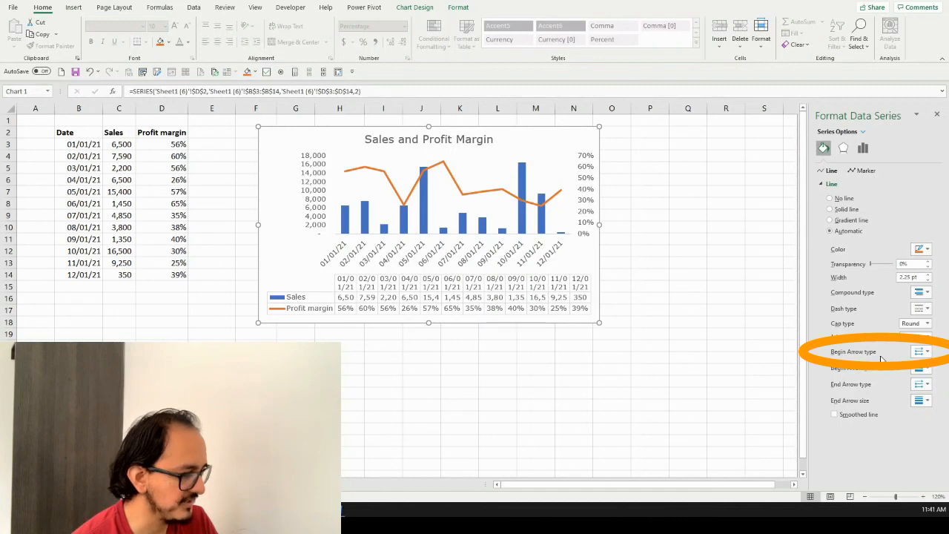
{"action": "left_click", "coordinate": [923, 352]}
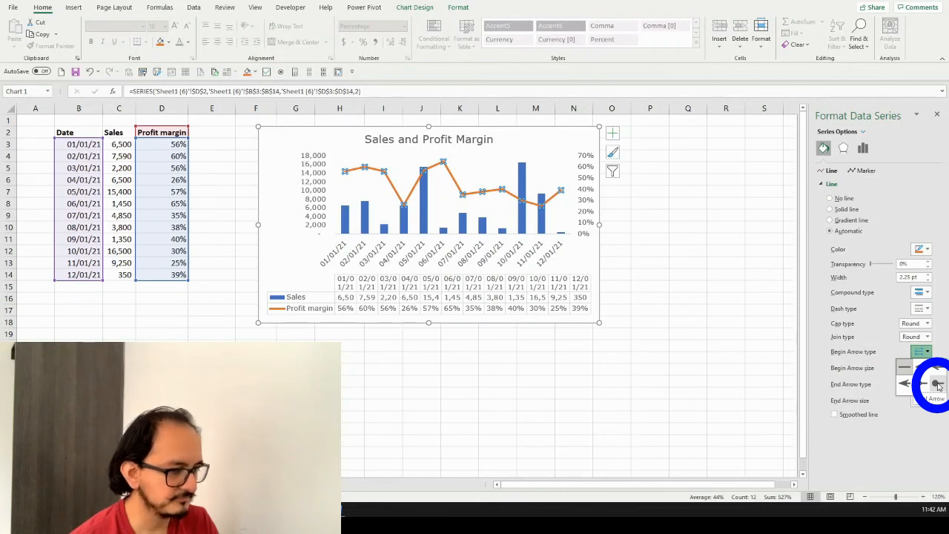
{"action": "left_click", "coordinate": [938, 384]}
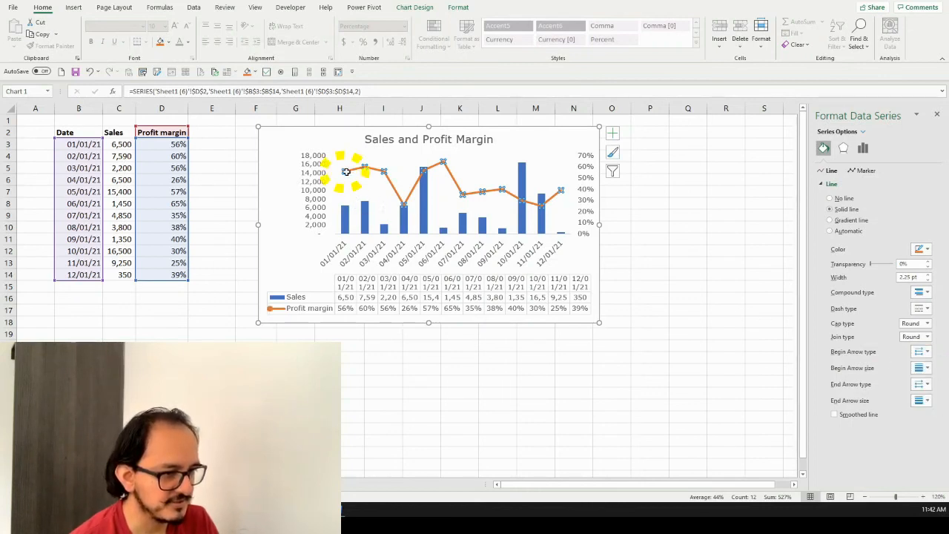
Set the end arrow type of the Profit margin line to Open Arrow
{"action": "mouse_move", "coordinate": [345, 172]}
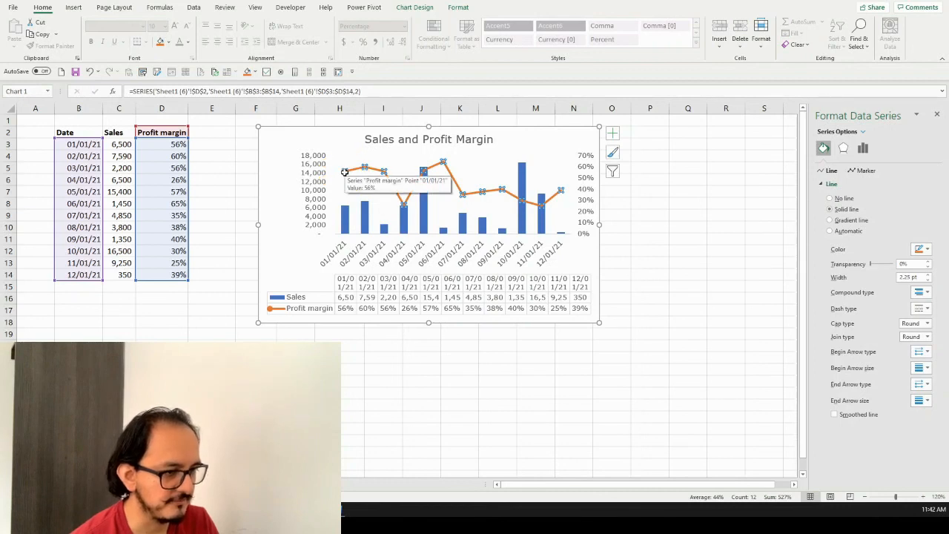
{"action": "mouse_move", "coordinate": [529, 210]}
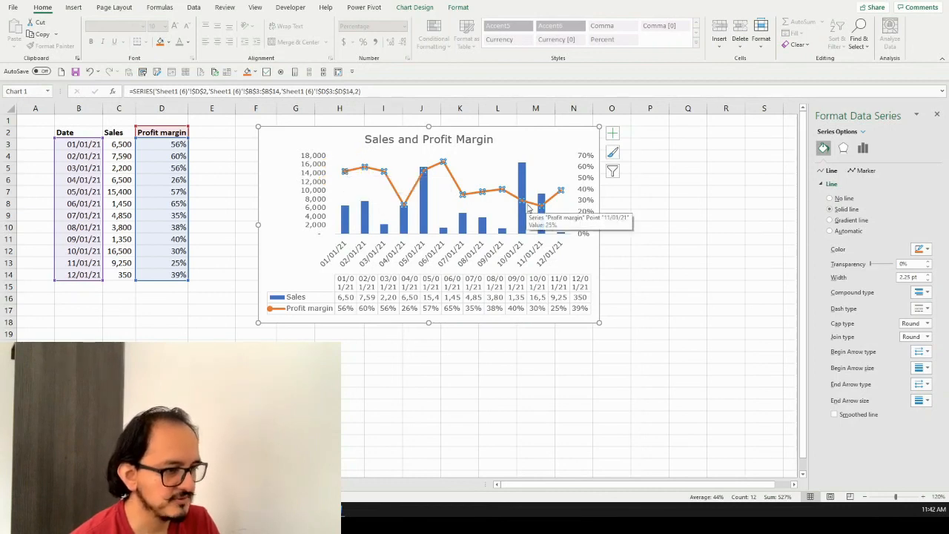
{"action": "mouse_move", "coordinate": [562, 191]}
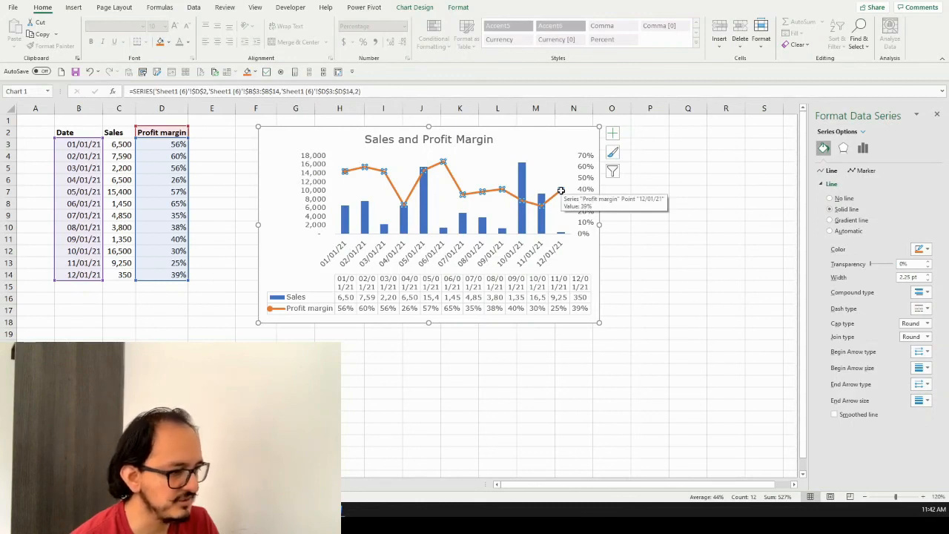
{"action": "left_click", "coordinate": [929, 387]}
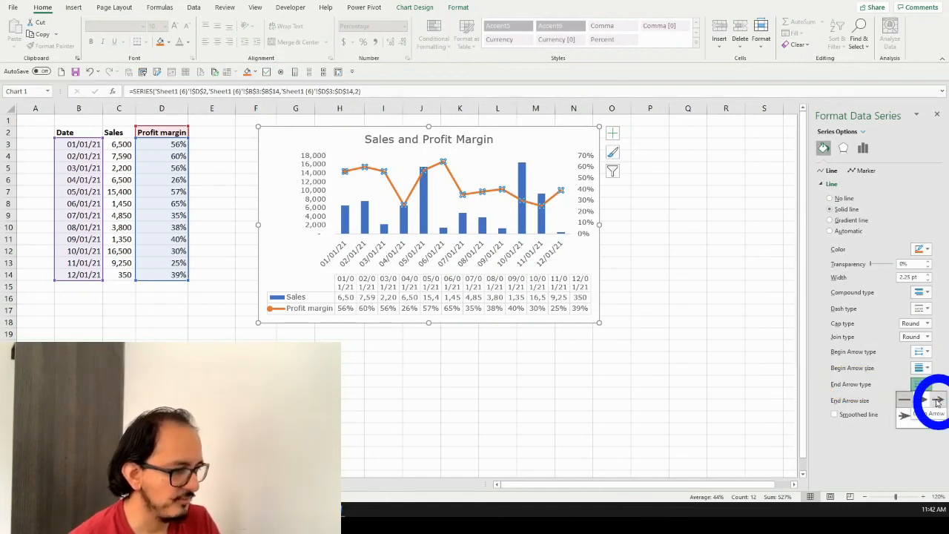
{"action": "left_click", "coordinate": [938, 401]}
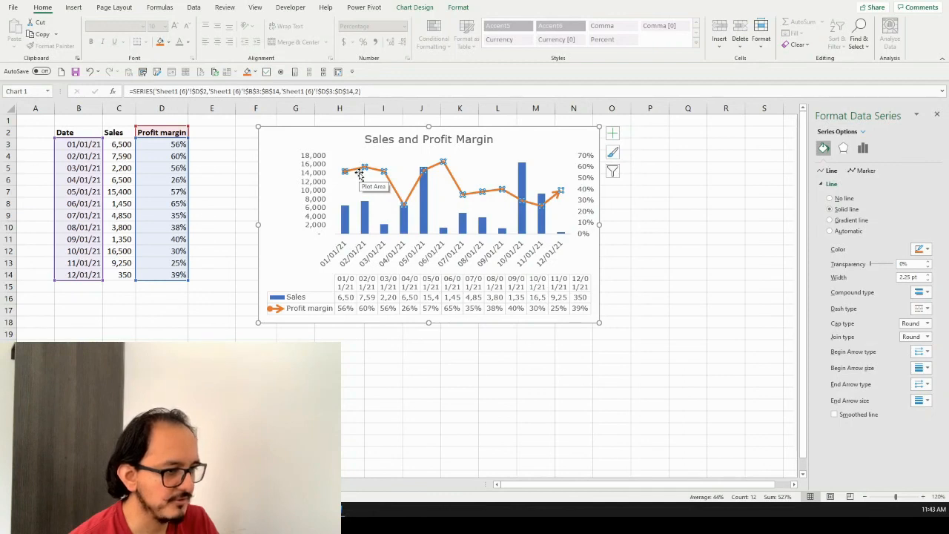
Turn on the smoothed line for the Profit margin series and set its width to 4 pt
{"action": "left_click", "coordinate": [835, 416]}
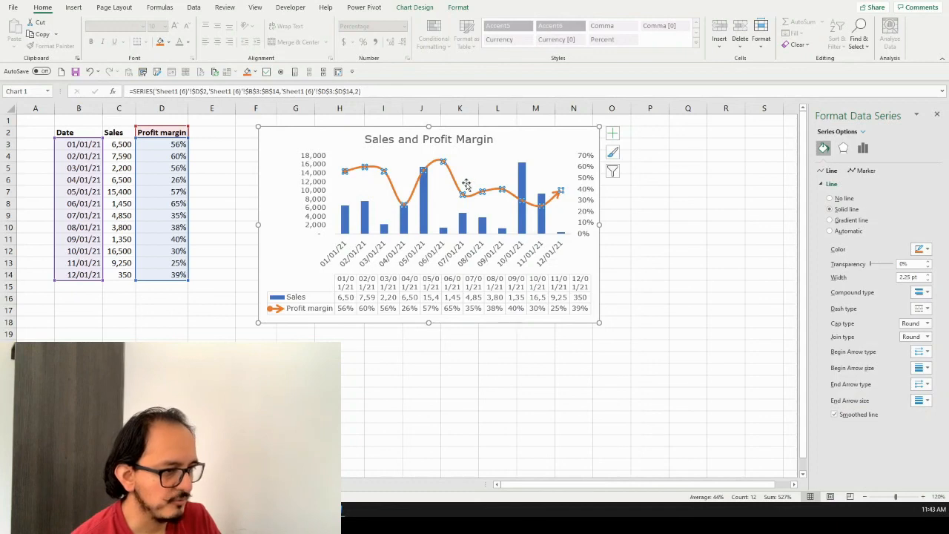
{"action": "left_click", "coordinate": [928, 275]}
{"action": "left_click", "coordinate": [929, 275]}
{"action": "left_click", "coordinate": [928, 275]}
{"action": "left_click", "coordinate": [929, 275]}
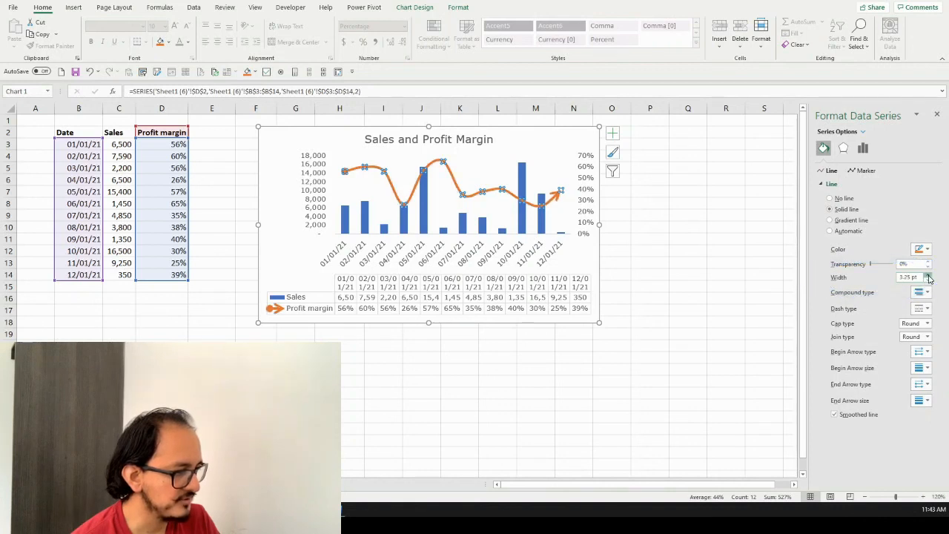
{"action": "left_click", "coordinate": [929, 276]}
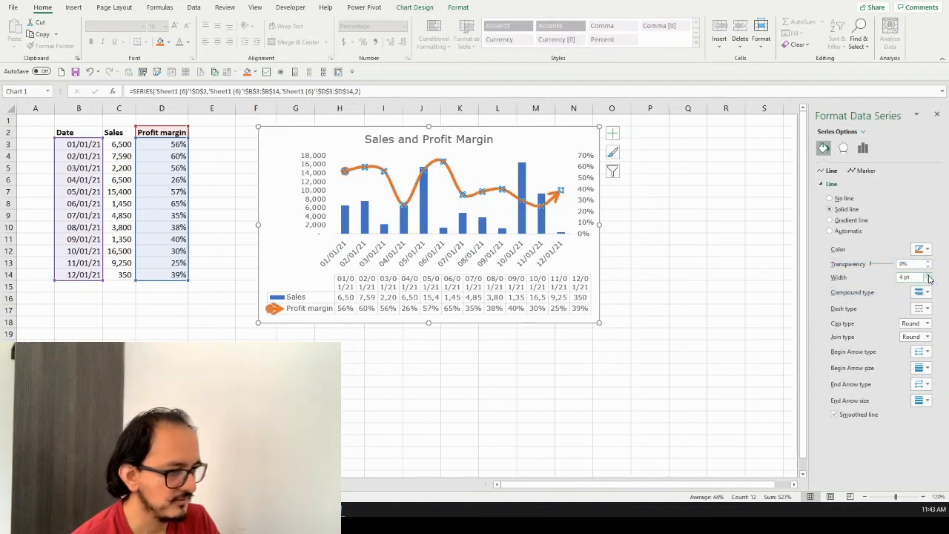
{"action": "left_click", "coordinate": [657, 253]}
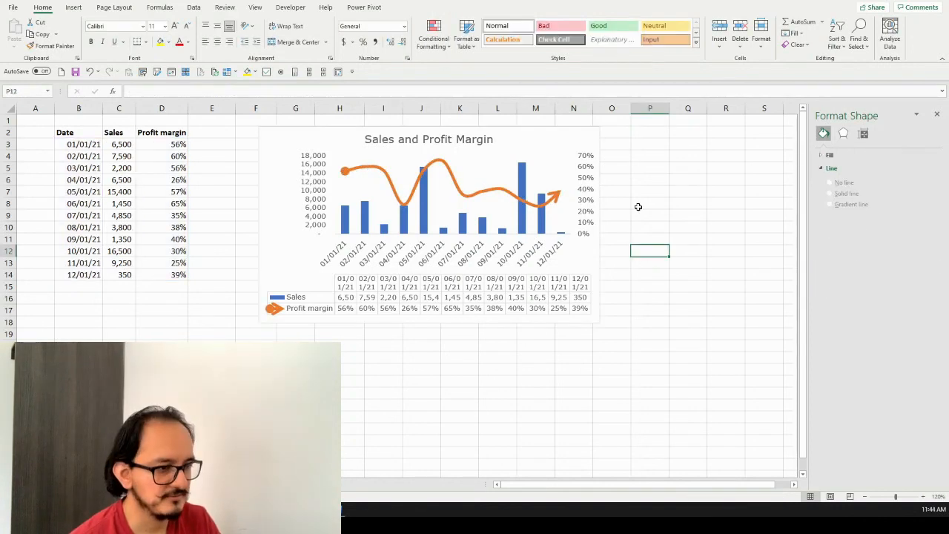